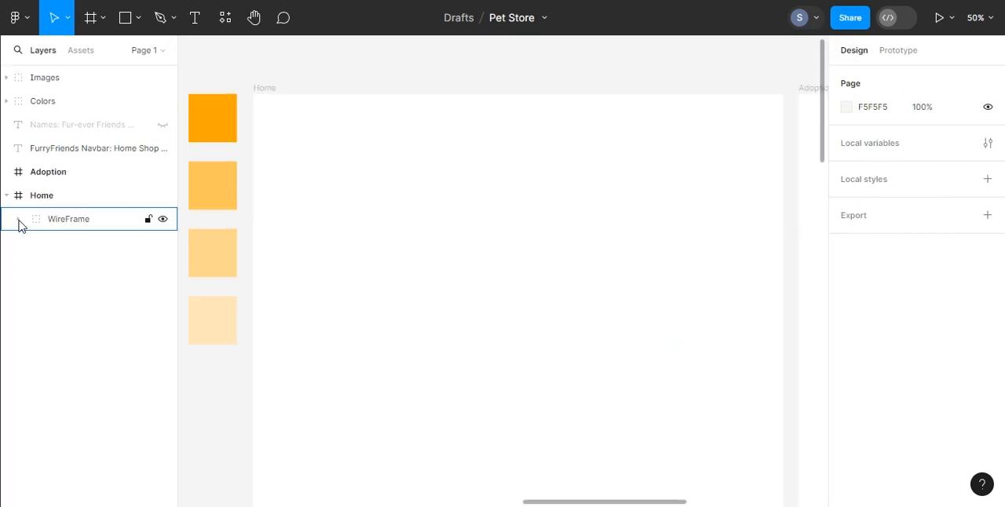
# Step: Unhide the Hero Section group inside the Home frame's WireFrame group and collapse WireFrame
pyautogui.click(18, 220)
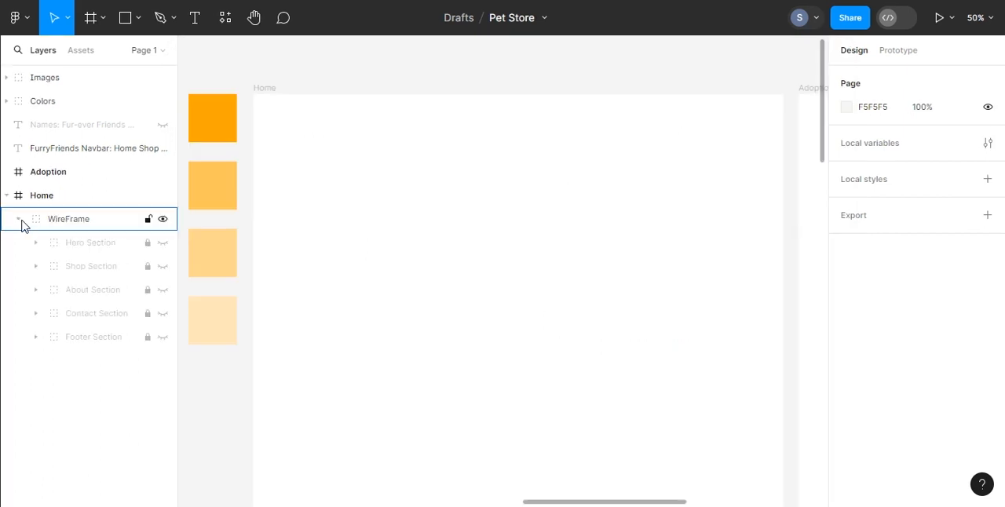
pyautogui.click(169, 245)
pyautogui.click(163, 243)
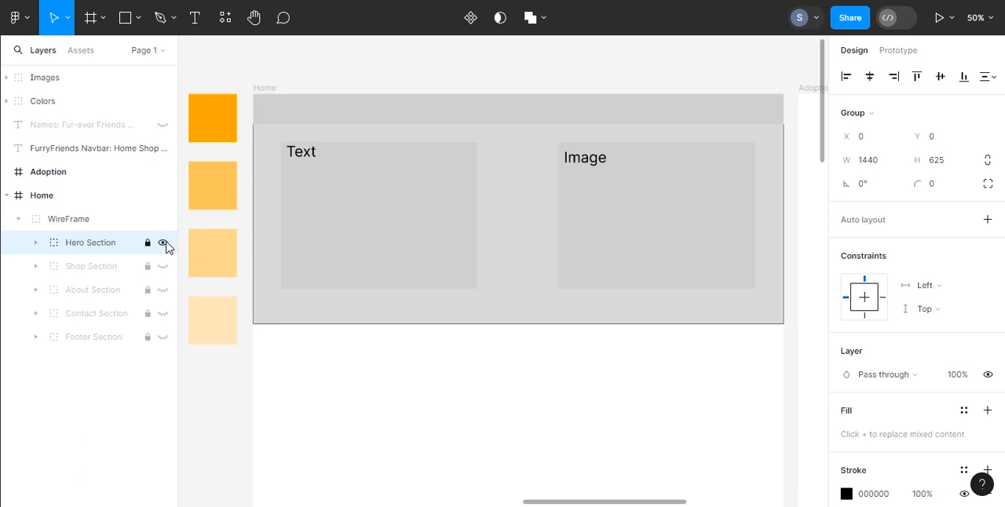
pyautogui.click(15, 220)
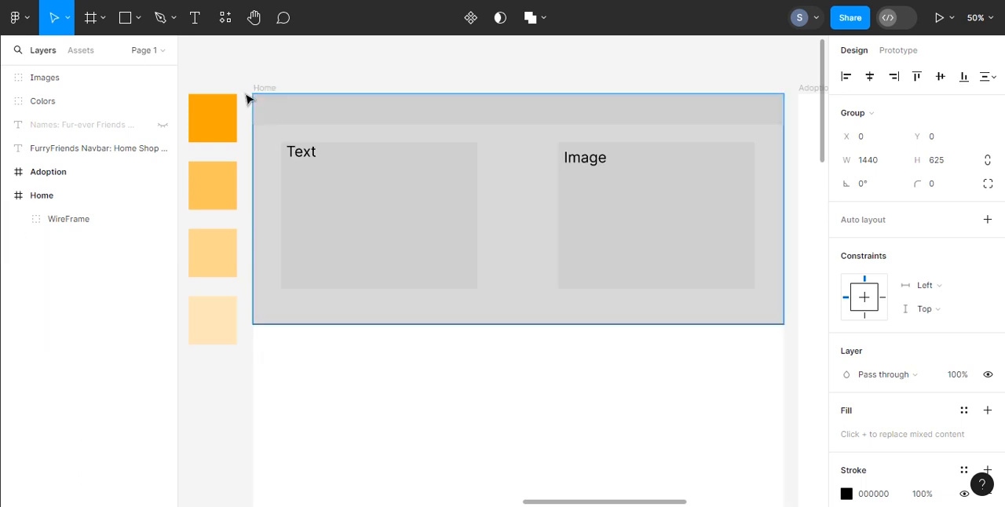
pyautogui.click(116, 285)
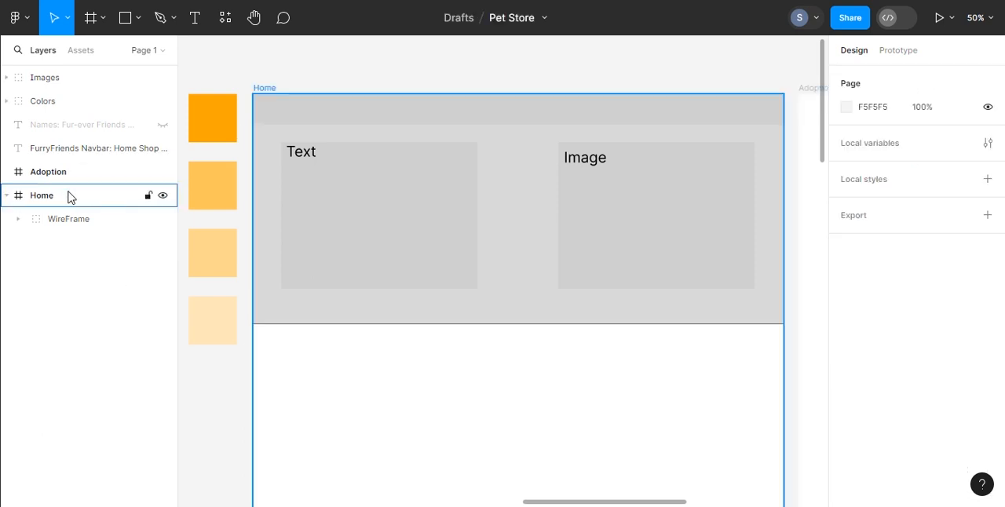
# Step: Draw a 1440 × 625 rectangle covering the hero wireframe in the Home frame and fill it with white FFFFFF
pyautogui.click(120, 18)
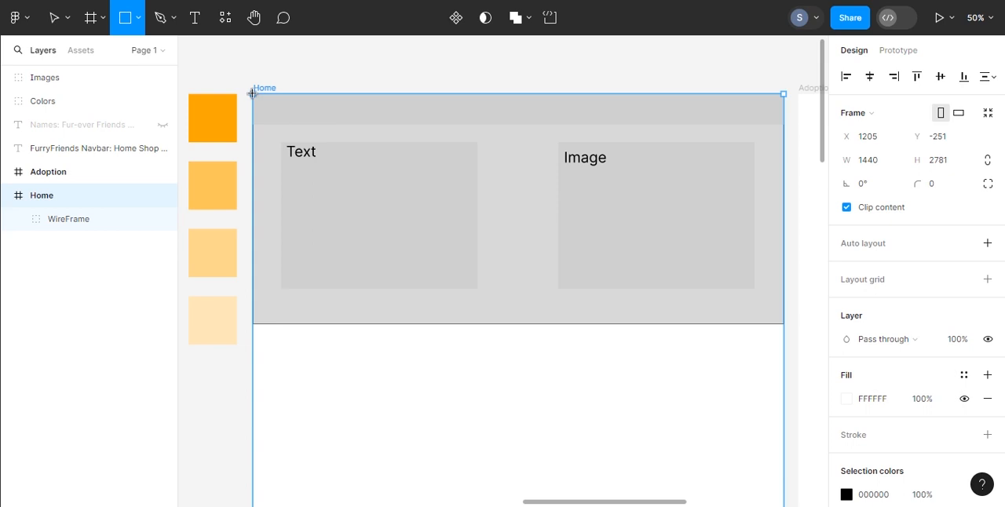
pyautogui.moveTo(253, 94); pyautogui.dragTo(783, 324)
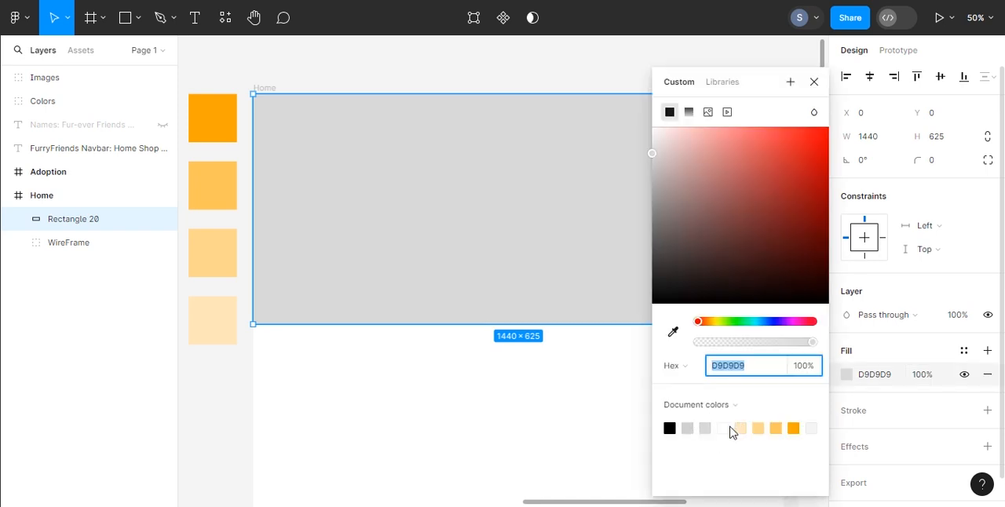
pyautogui.click(728, 430)
pyautogui.click(728, 430)
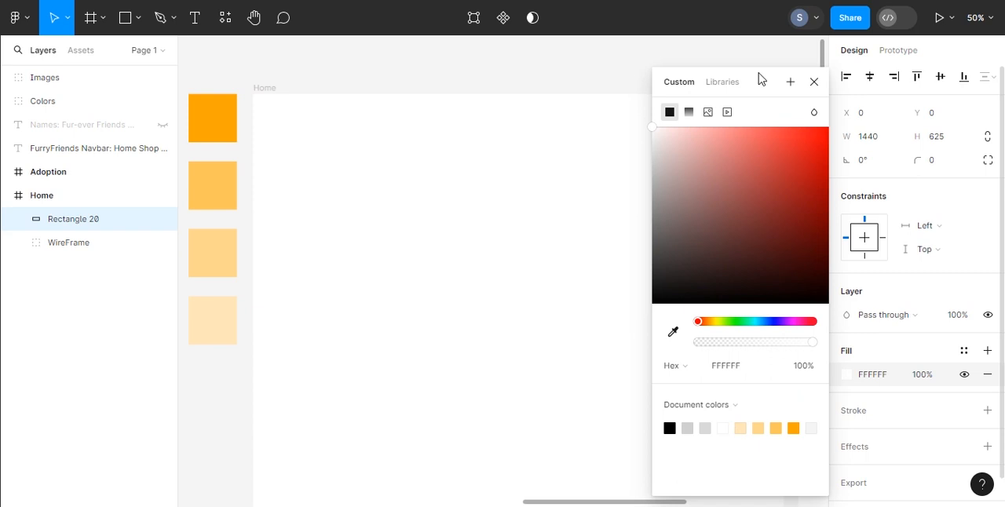
pyautogui.click(814, 82)
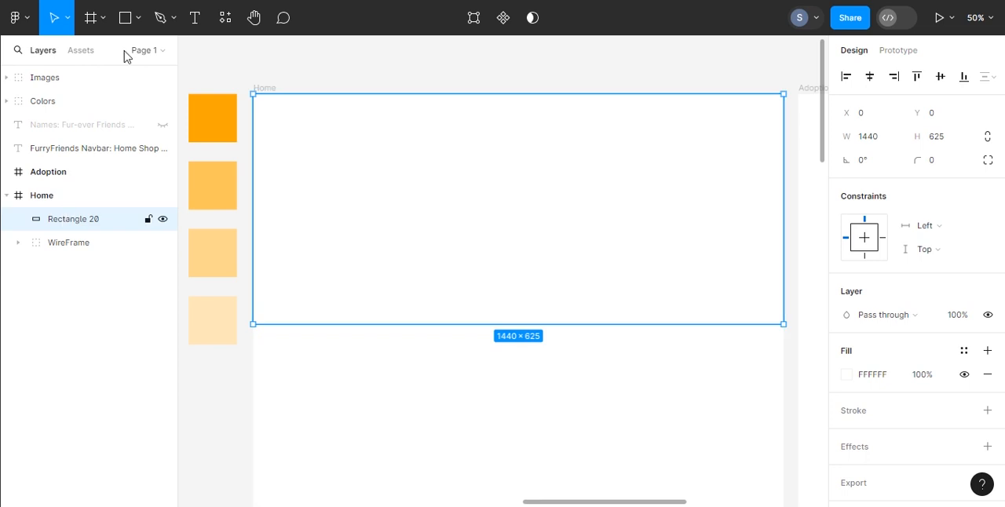
# Step: Draw a 1440 × 83 navbar rectangle along the upper edge of the Home frame and set its fill opacity to 0%
pyautogui.click(125, 17)
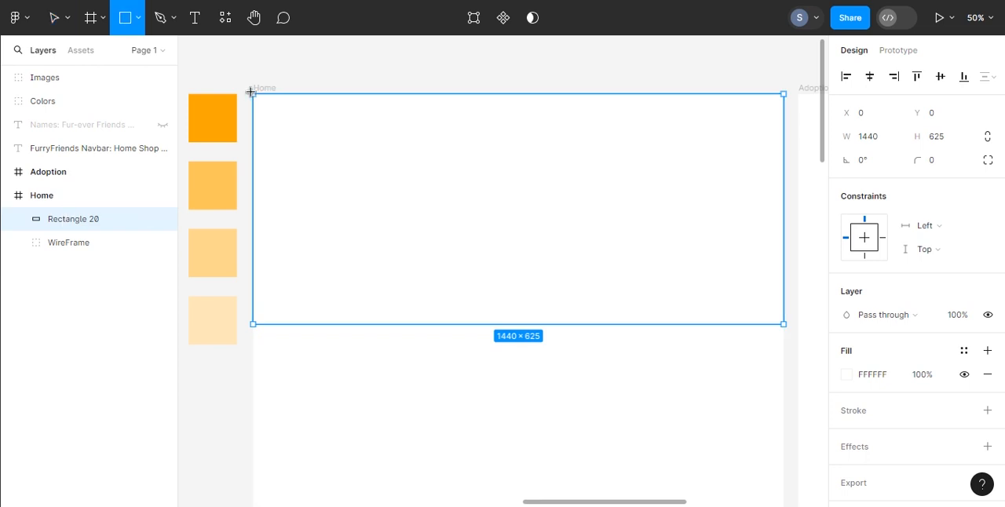
pyautogui.moveTo(253, 94); pyautogui.dragTo(781, 126)
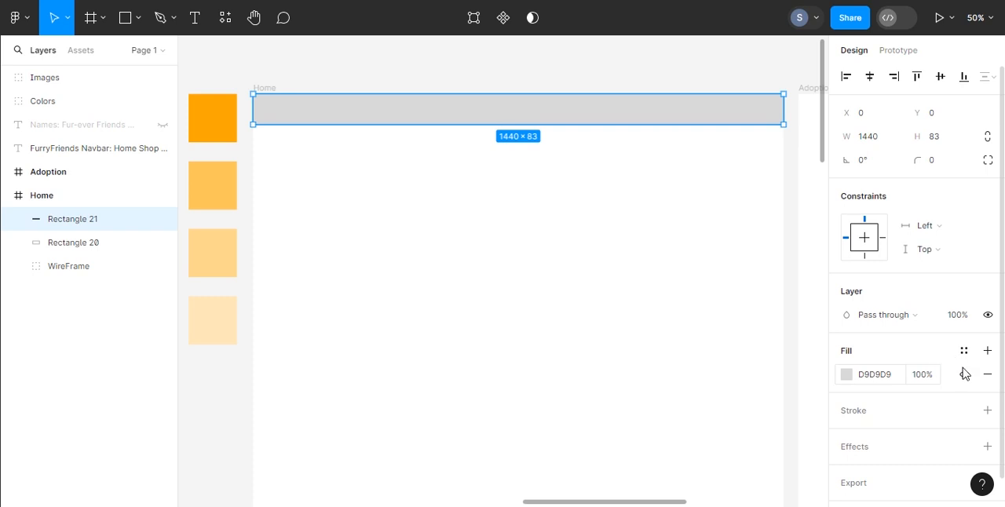
pyautogui.click(922, 377)
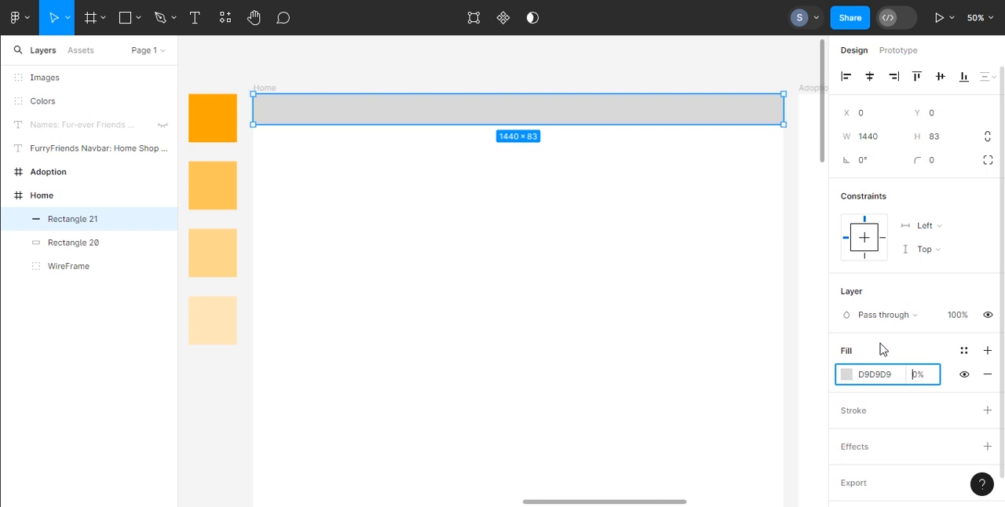
pyautogui.click(853, 354)
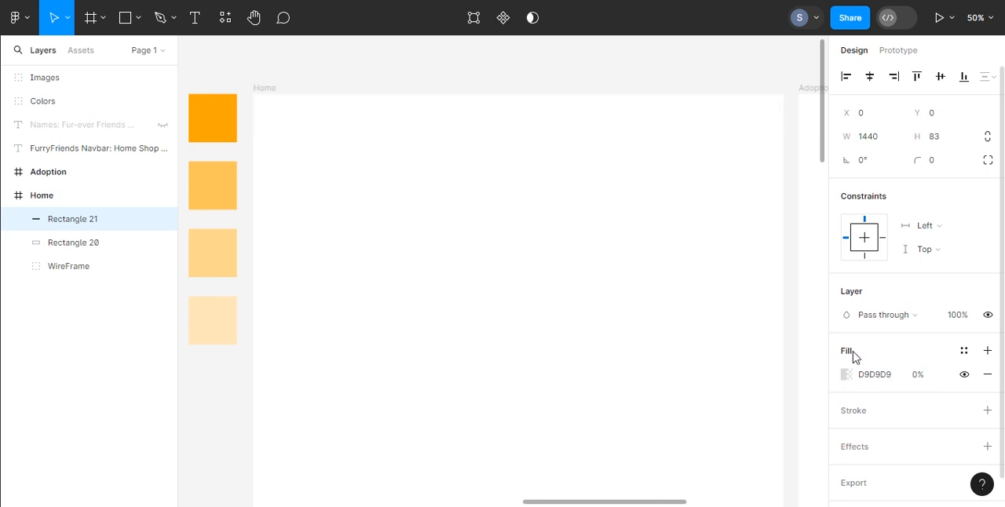
# Step: Put the navbar rectangle and the hero background rectangle each into its own group
pyautogui.rightClick(73, 224)
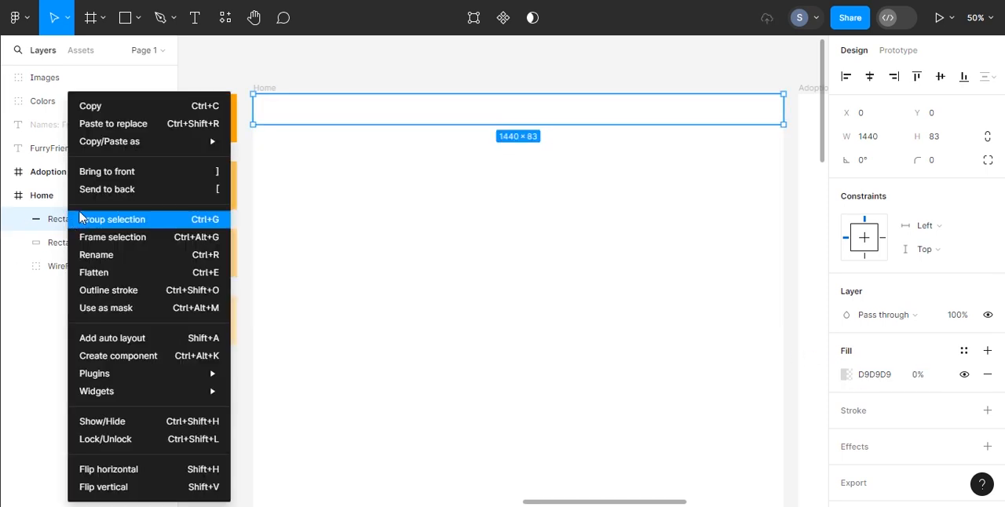
pyautogui.click(144, 220)
pyautogui.click(71, 243)
pyautogui.rightClick(70, 244)
pyautogui.click(122, 227)
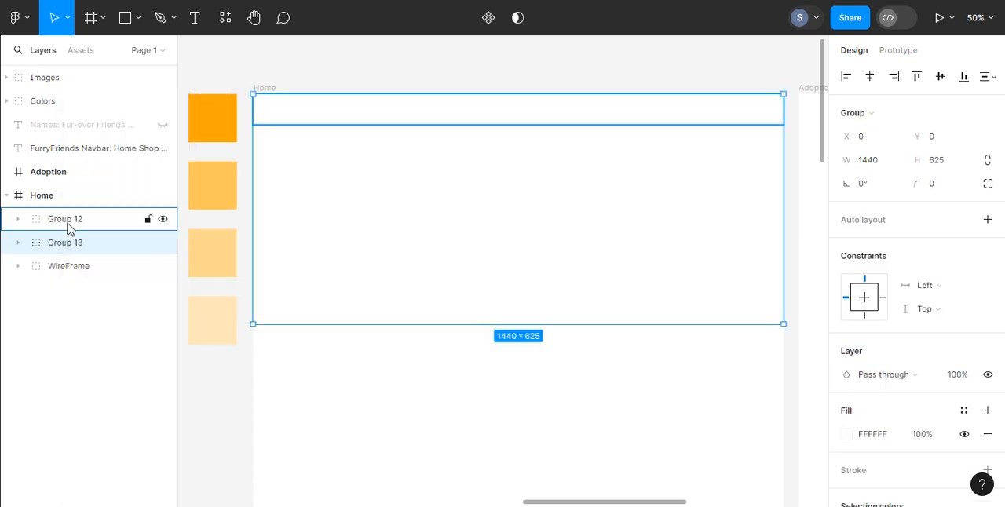
# Step: Rename the navbar rectangle's group as Navbar and the background rectangle's group as Hero
pyautogui.doubleClick(69, 221)
pyautogui.write('Navbar')
pyautogui.doubleClick(76, 245)
pyautogui.write('Hero BG')
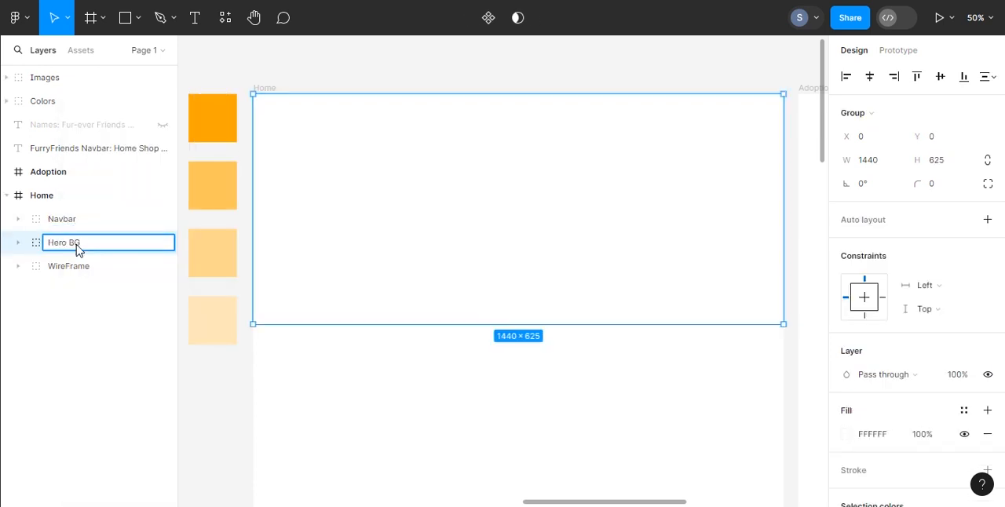
pyautogui.press('Return')
pyautogui.doubleClick(79, 243)
pyautogui.click(97, 246)
pyautogui.click(95, 319)
# Step: Move the Navbar group into the Hero group below the background rectangle, and rename that rectangle as Hero BG
pyautogui.moveTo(74, 226); pyautogui.dragTo(83, 273)
pyautogui.doubleClick(90, 265)
pyautogui.write('Hero BG')
pyautogui.click(126, 340)
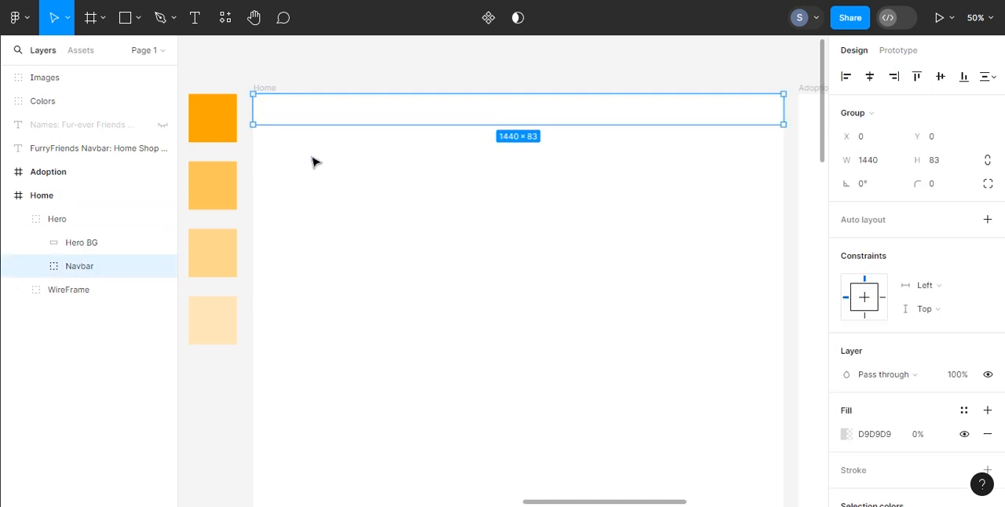
# Step: Copy the FurryFriends heading from the content text beside the color swatches
pyautogui.click(313, 182)
pyautogui.click(81, 264)
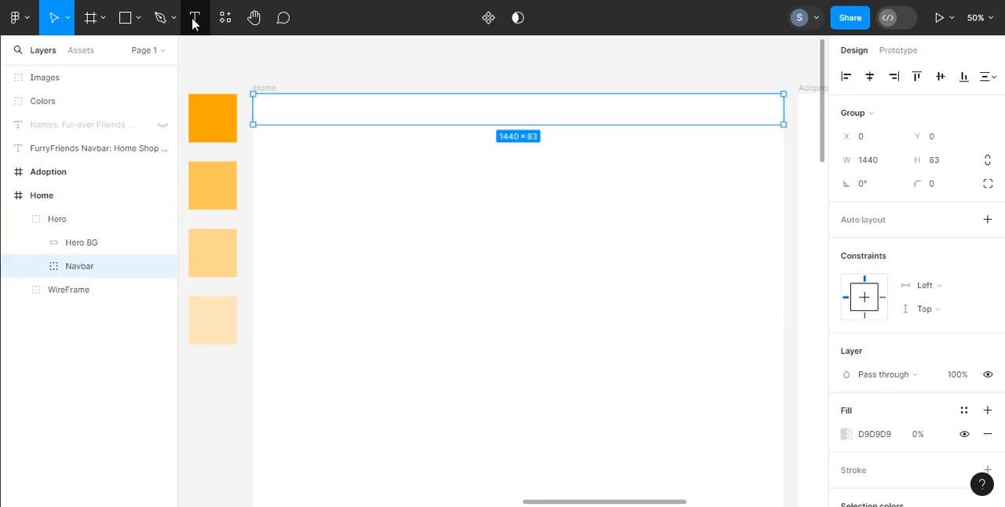
pyautogui.hscroll(-10, 285, 110)
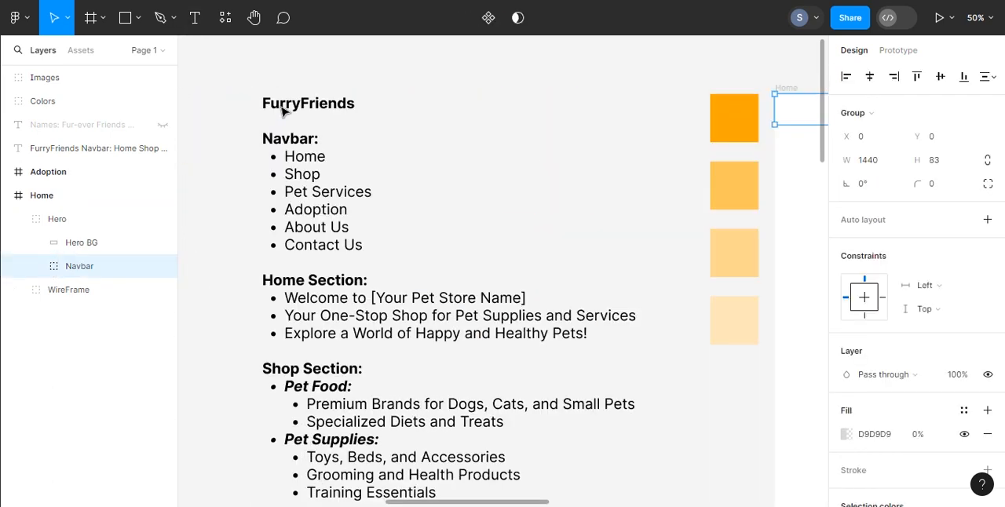
pyautogui.press('t')
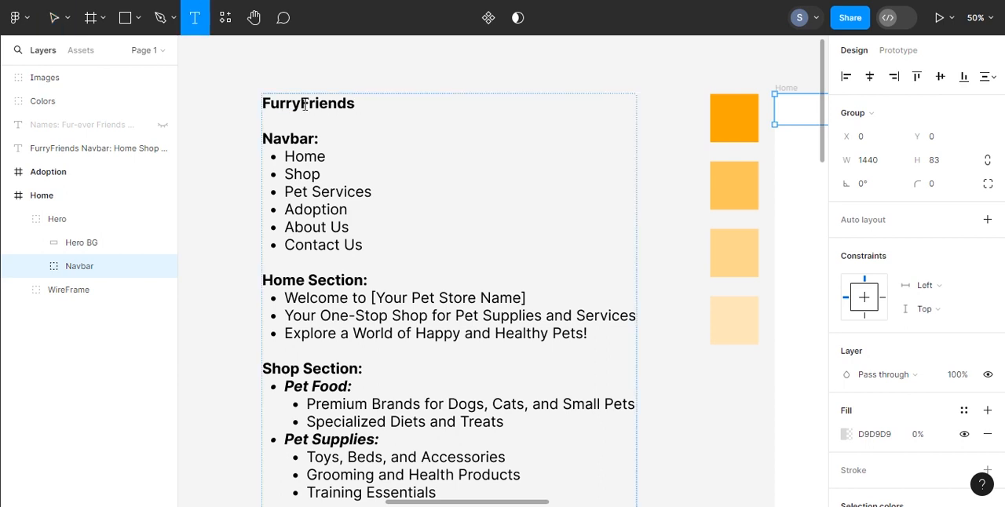
pyautogui.doubleClick(243, 100)
pyautogui.hotkey('ctrl', 'c')
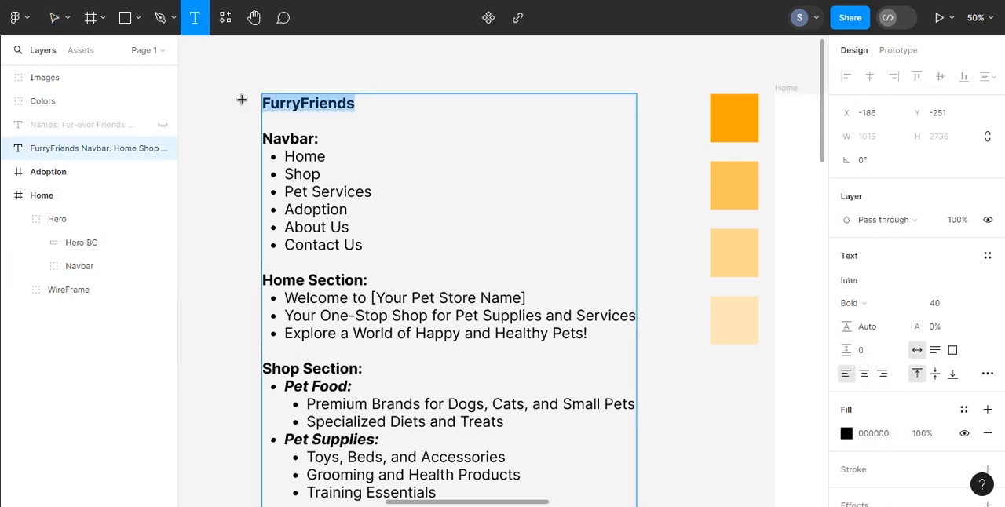
# Step: Draw a text box about 388 × 65 at the upper-left of the Home frame and paste FurryFriends into it
pyautogui.hscroll(8, 330, 115)
pyautogui.hscroll(-2, 330, 115)
pyautogui.hscroll(2, 330, 115)
pyautogui.moveTo(253, 93); pyautogui.dragTo(397, 118)
pyautogui.hotkey('ctrl', 'v')
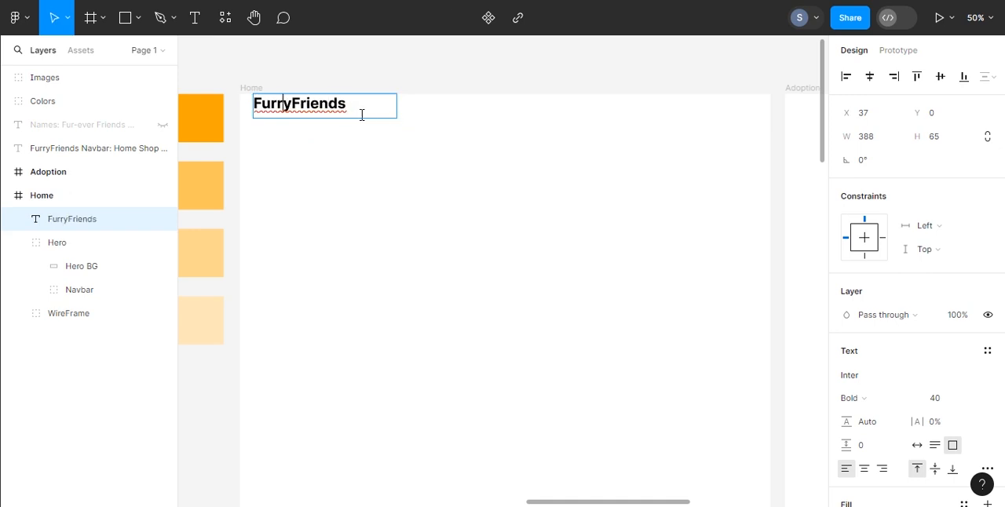
# Step: Change the pasted name to "Furry Friends" and set its font weight to Regular
pyautogui.hotkey('ctrl', 'a')
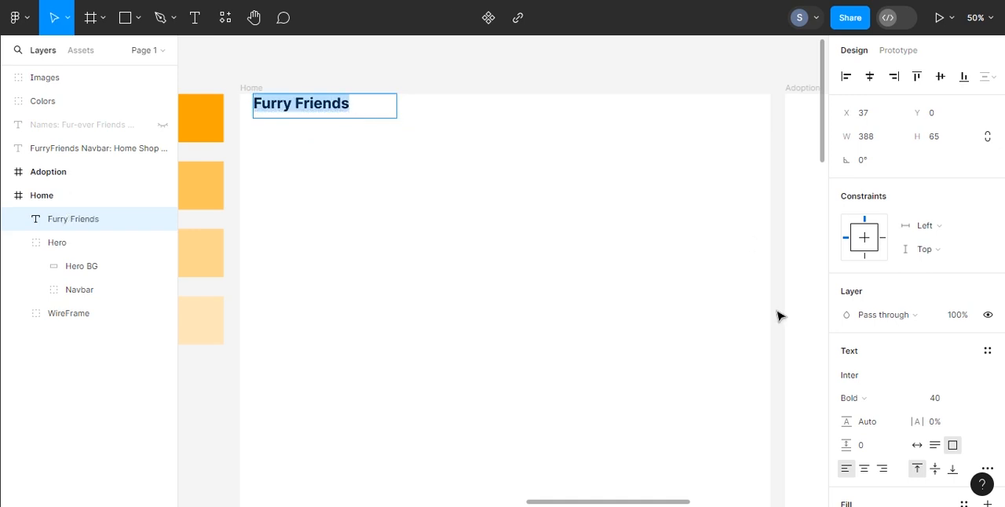
pyautogui.click(881, 398)
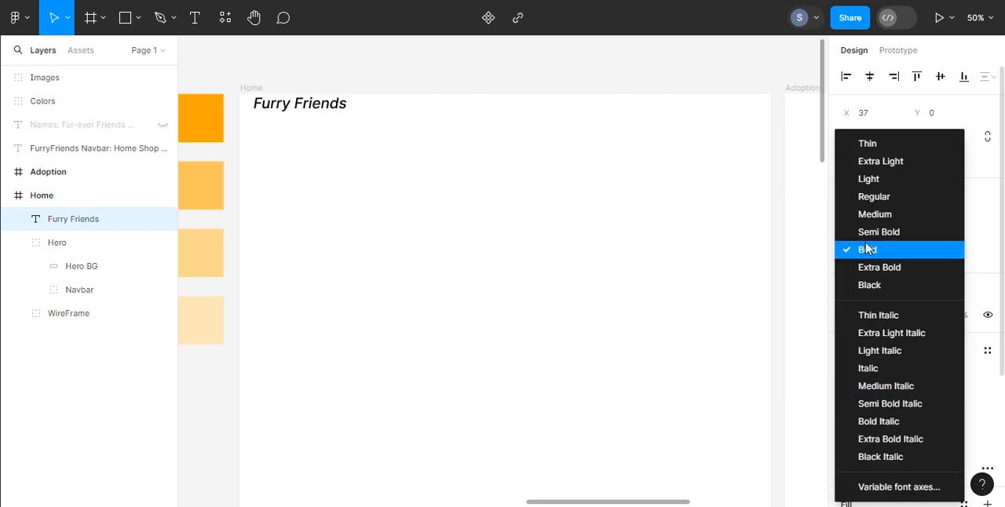
pyautogui.click(874, 199)
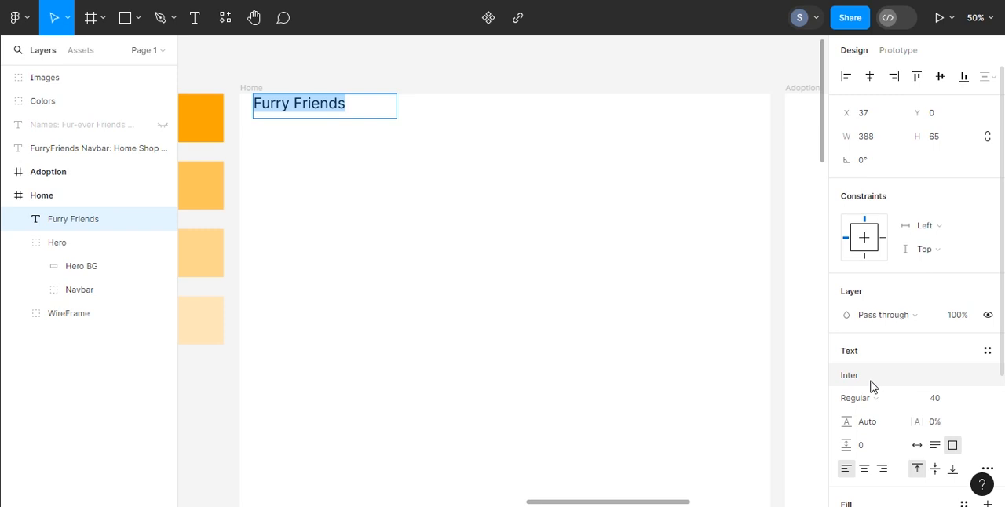
# Step: Browse the fonts for the Furry Friends text, apply Arizonia, and set the font size to 48
pyautogui.click(872, 385)
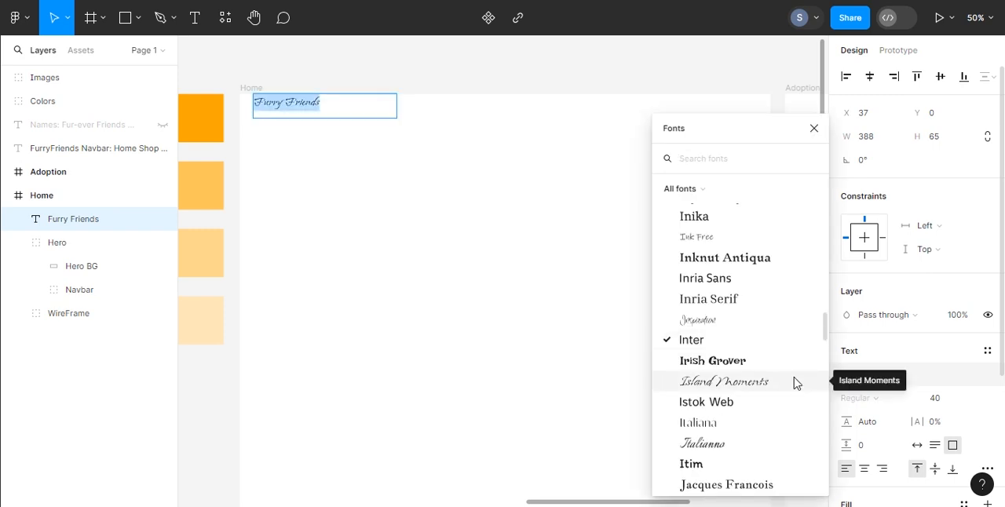
pyautogui.click(756, 330)
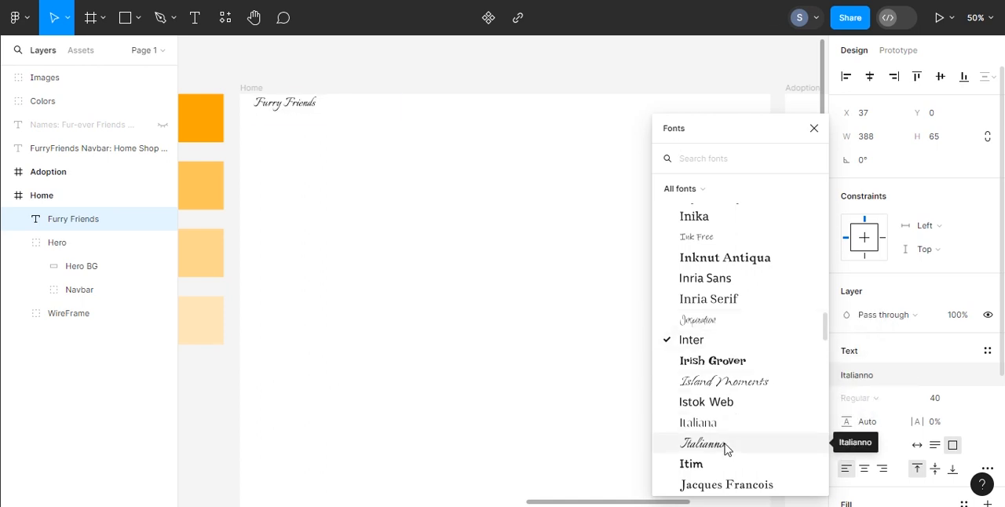
pyautogui.scroll(-3, 731, 411)
pyautogui.scroll(-3, 729, 369)
pyautogui.moveTo(825, 332); pyautogui.dragTo(809, 153)
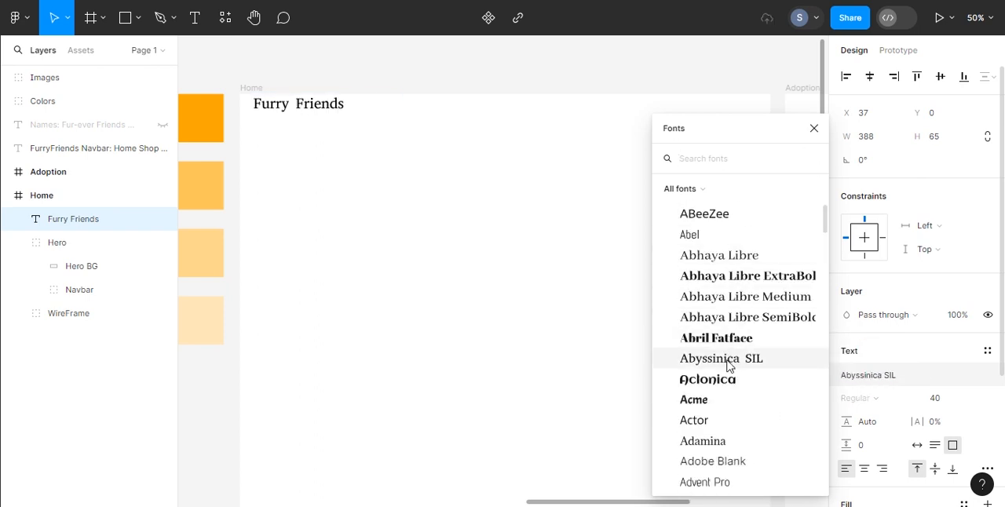
pyautogui.scroll(-2, 729, 362)
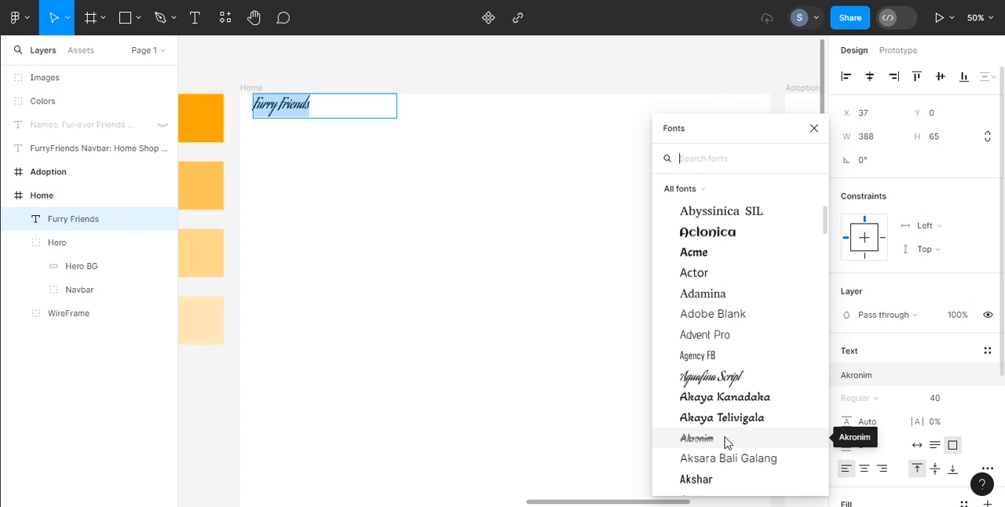
pyautogui.scroll(-3, 725, 444)
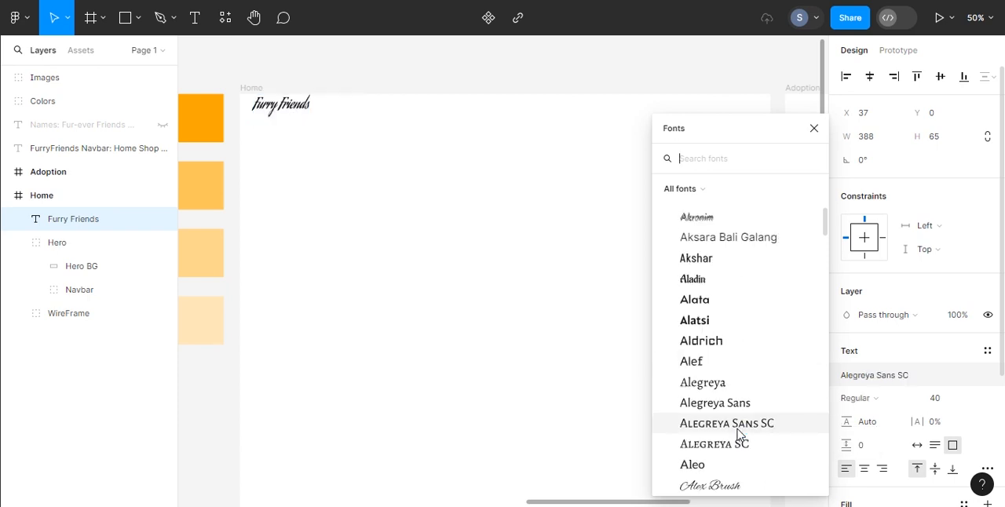
pyautogui.click(709, 243)
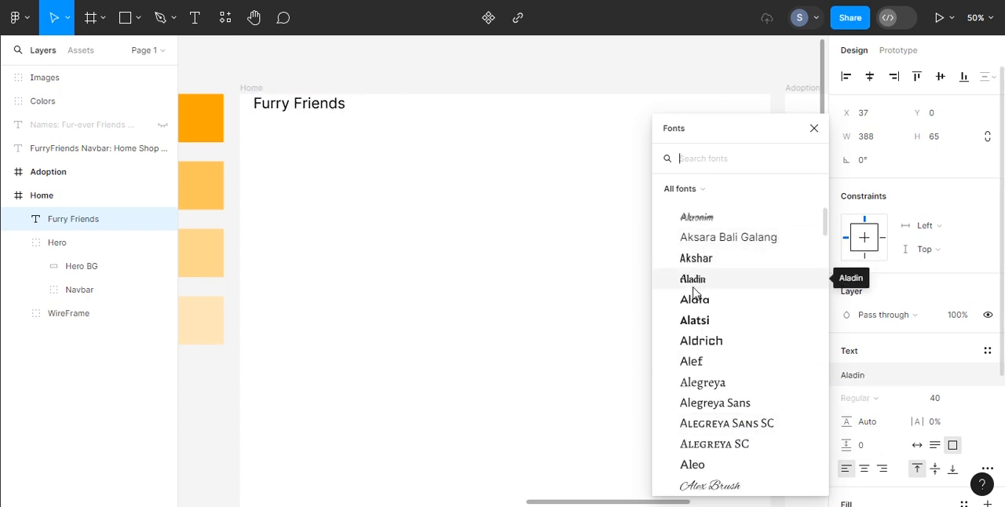
pyautogui.click(696, 262)
pyautogui.click(708, 486)
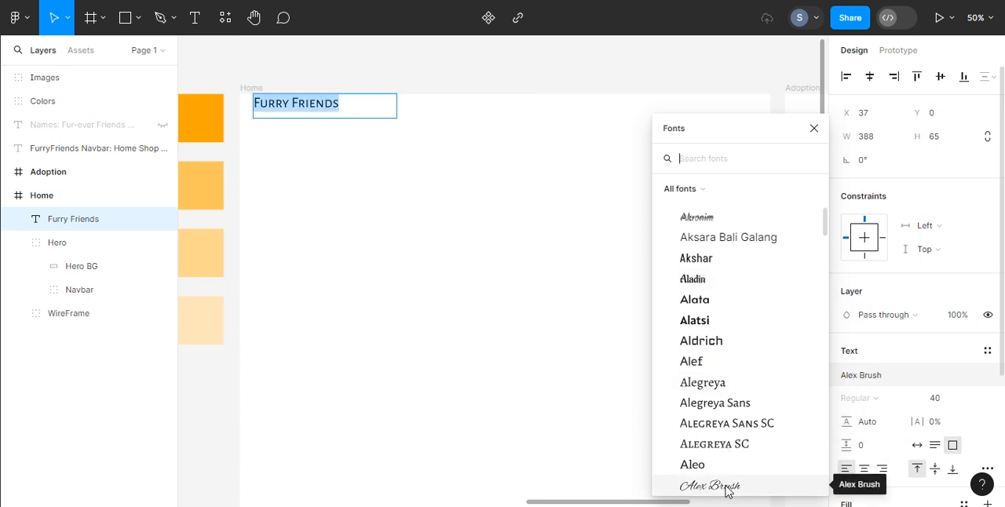
pyautogui.scroll(-2, 703, 345)
pyautogui.scroll(-3, 702, 348)
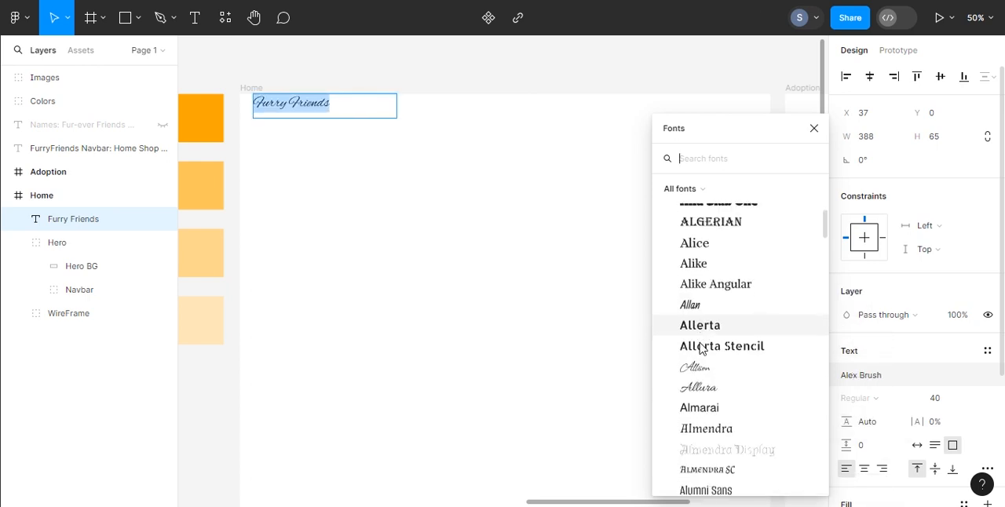
pyautogui.click(703, 308)
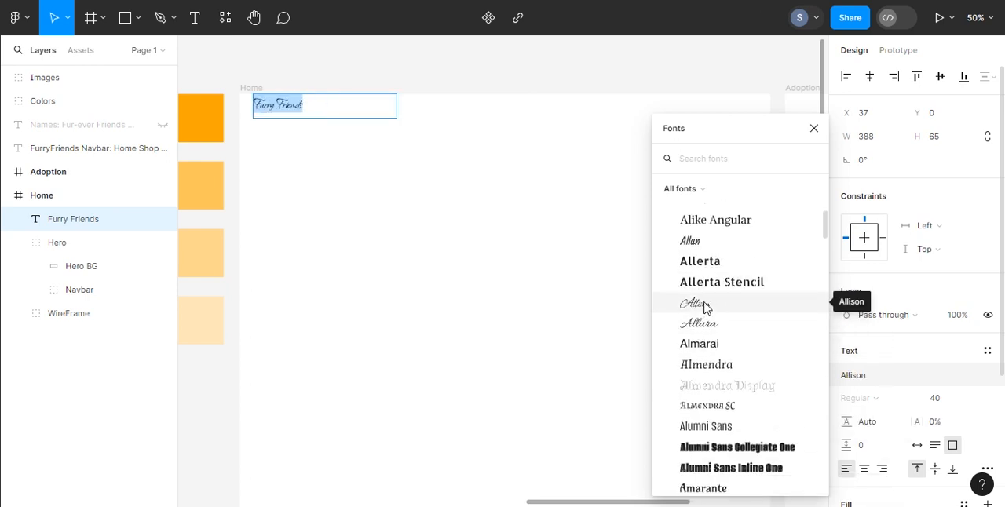
pyautogui.scroll(-15, 704, 308)
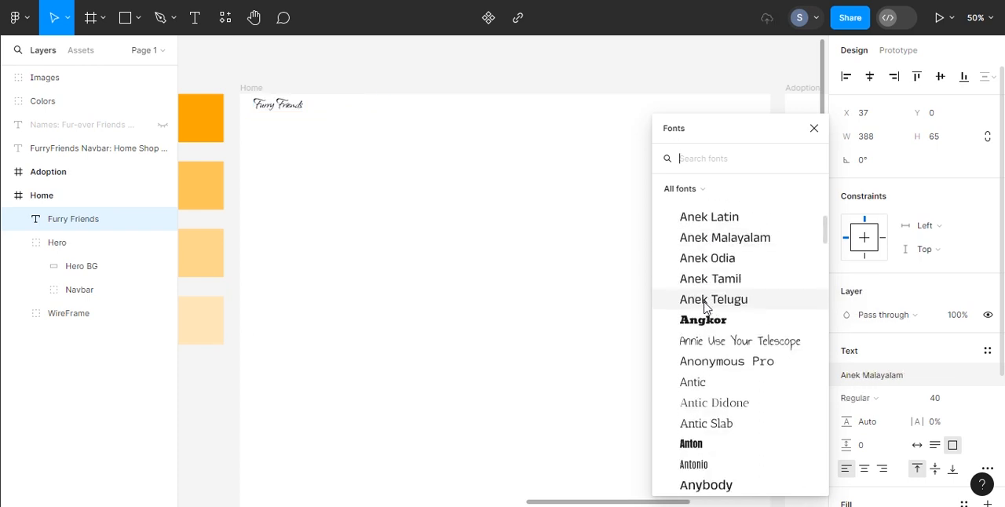
pyautogui.click(705, 308)
pyautogui.scroll(-5, 705, 308)
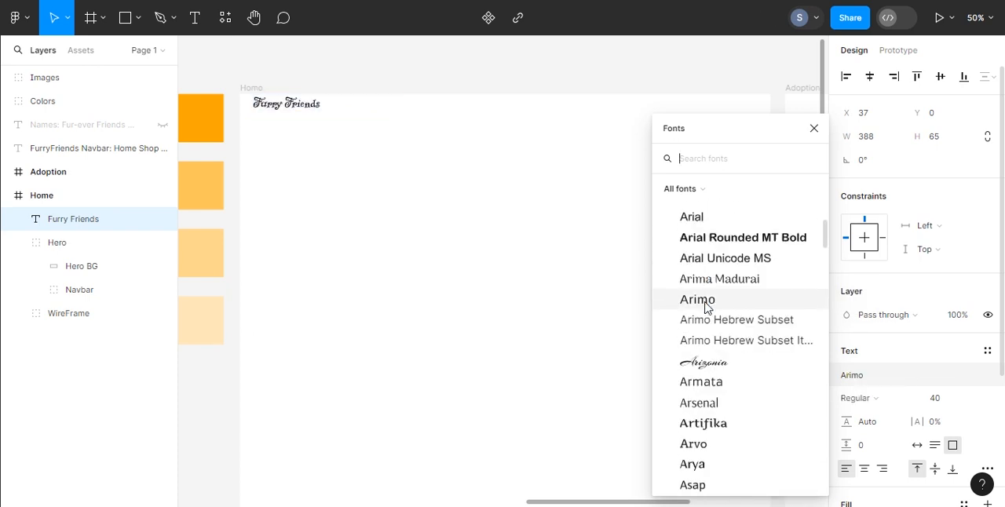
pyautogui.click(700, 291)
pyautogui.click(339, 110)
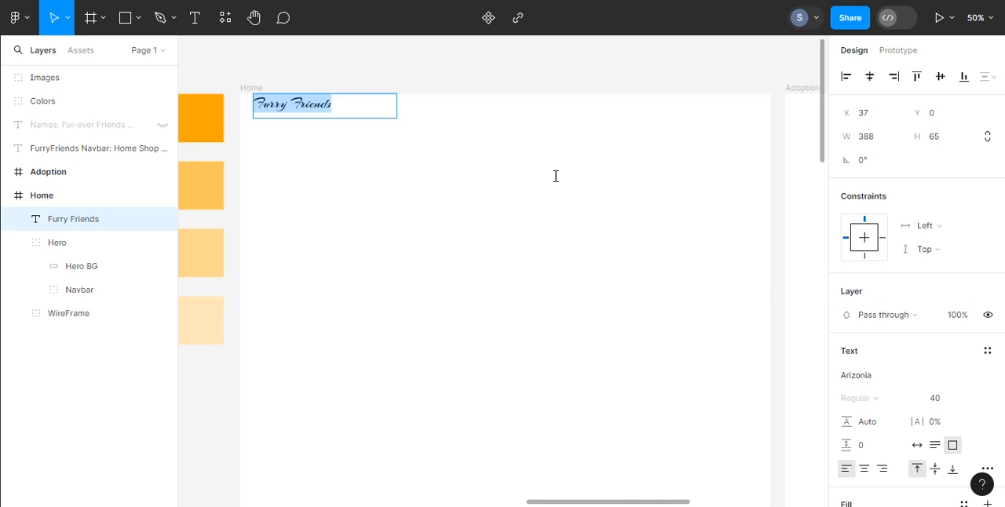
pyautogui.click(980, 402)
pyautogui.click(971, 416)
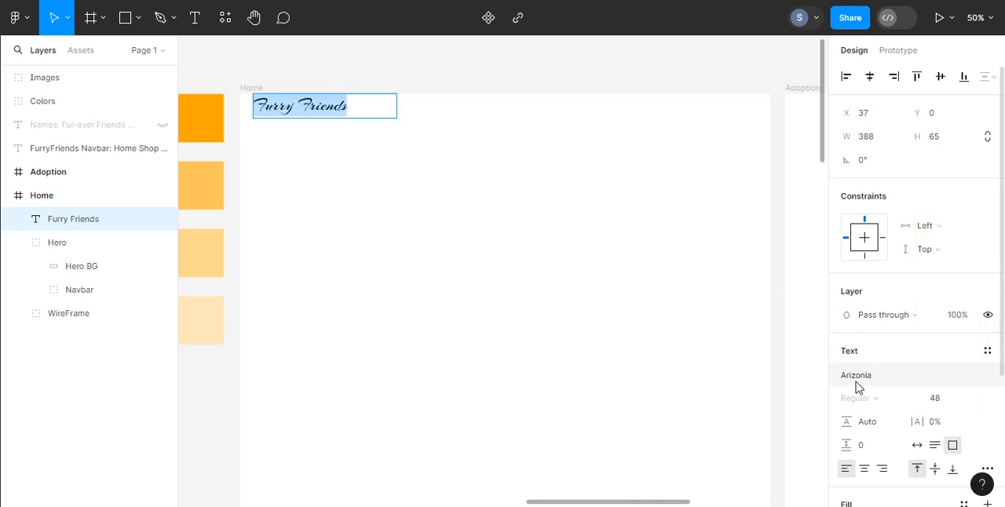
# Step: Change the Furry Friends text fill to the orange document color FFA500
pyautogui.scroll(-4, 878, 346)
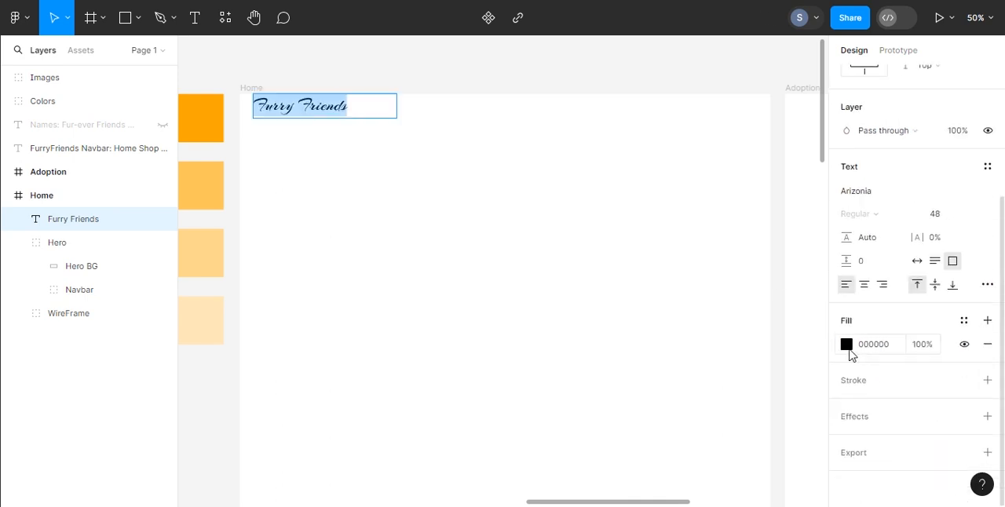
pyautogui.click(846, 345)
pyautogui.click(777, 425)
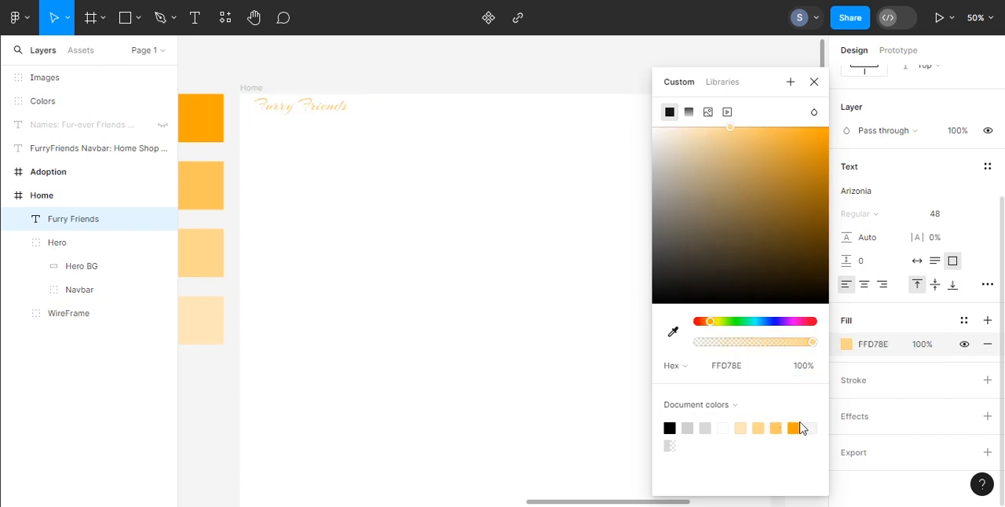
pyautogui.click(795, 425)
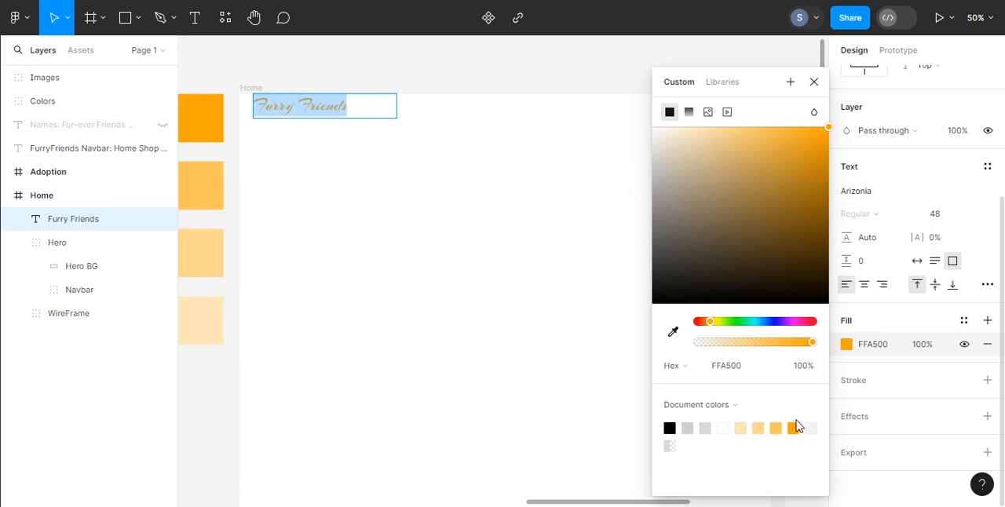
pyautogui.click(879, 320)
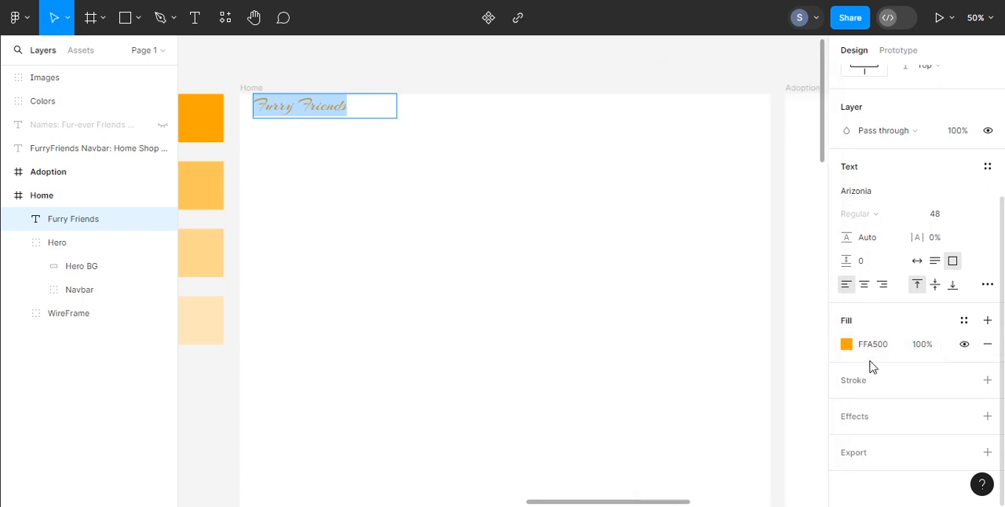
# Step: Browse the font list for another script style and apply Birthstone to the Furry Friends text
pyautogui.click(870, 194)
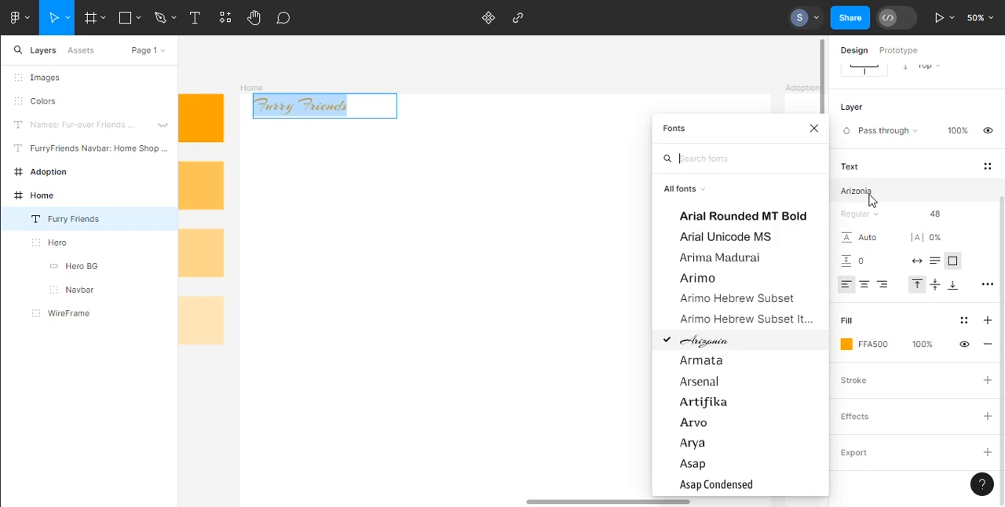
pyautogui.scroll(-3, 768, 341)
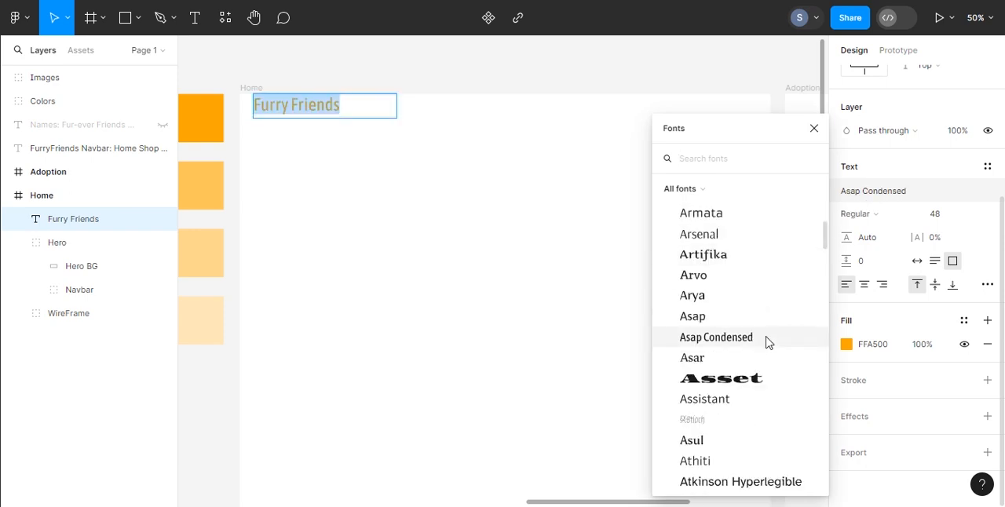
pyautogui.scroll(-3, 767, 346)
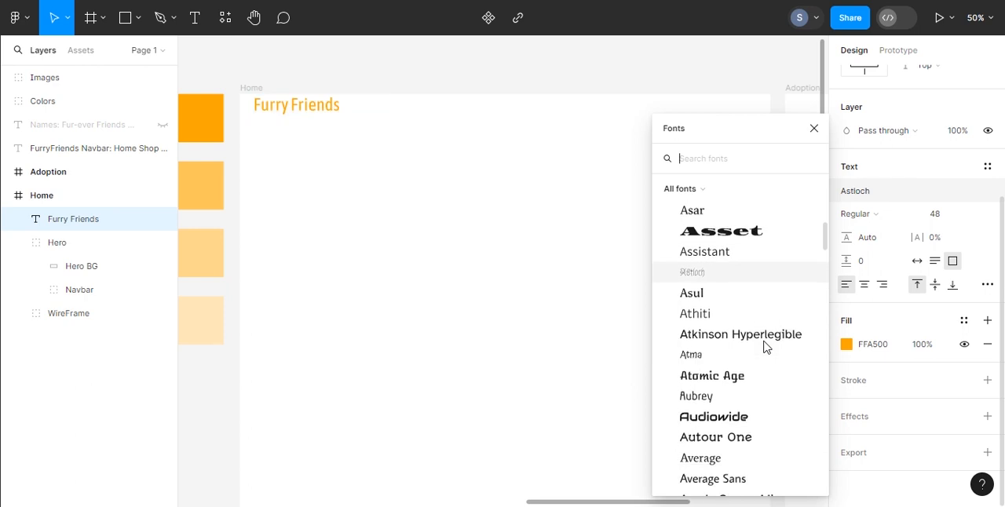
pyautogui.scroll(-5, 765, 348)
pyautogui.scroll(2, 723, 279)
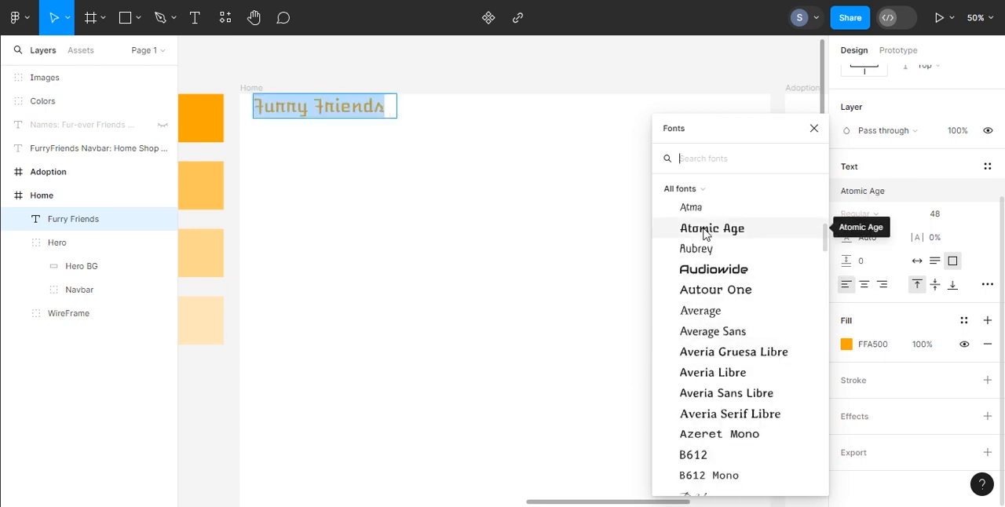
pyautogui.scroll(-5, 703, 235)
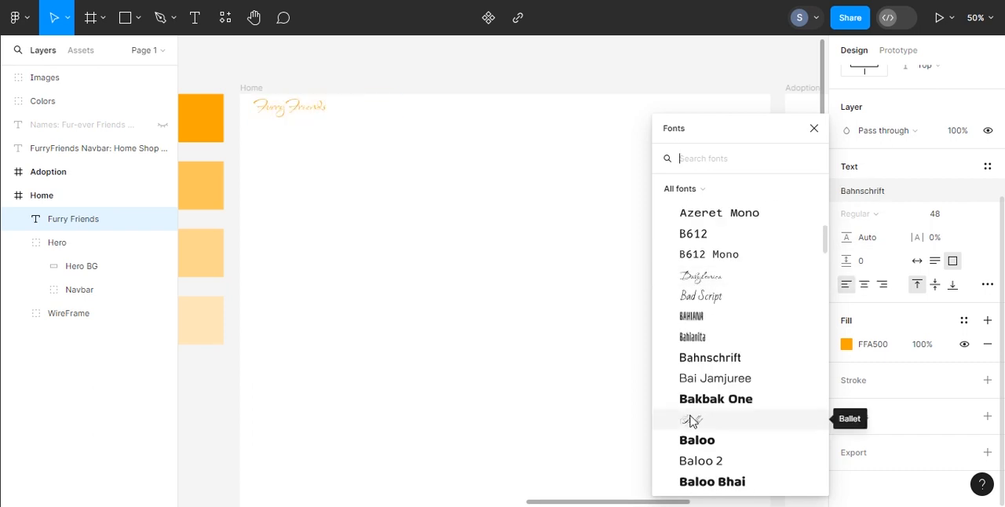
pyautogui.click(727, 402)
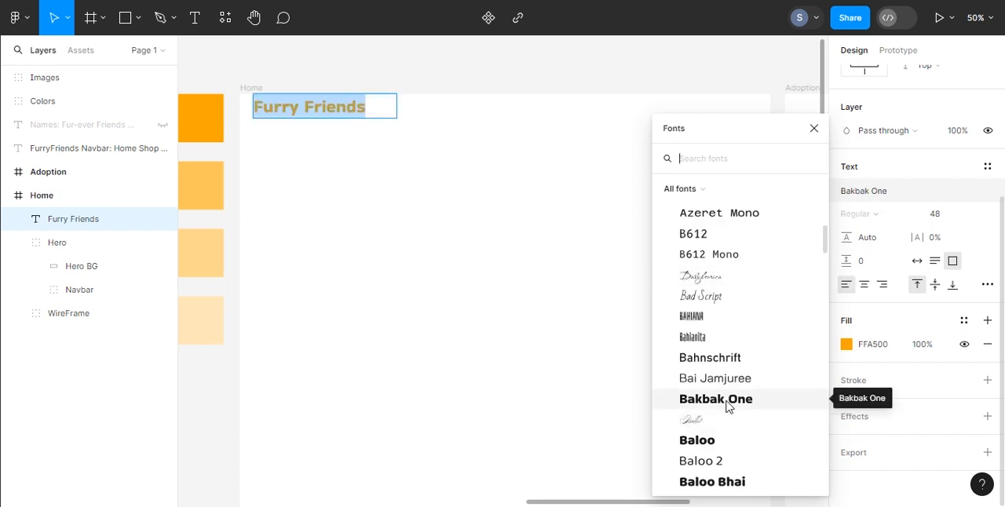
pyautogui.scroll(-10, 684, 308)
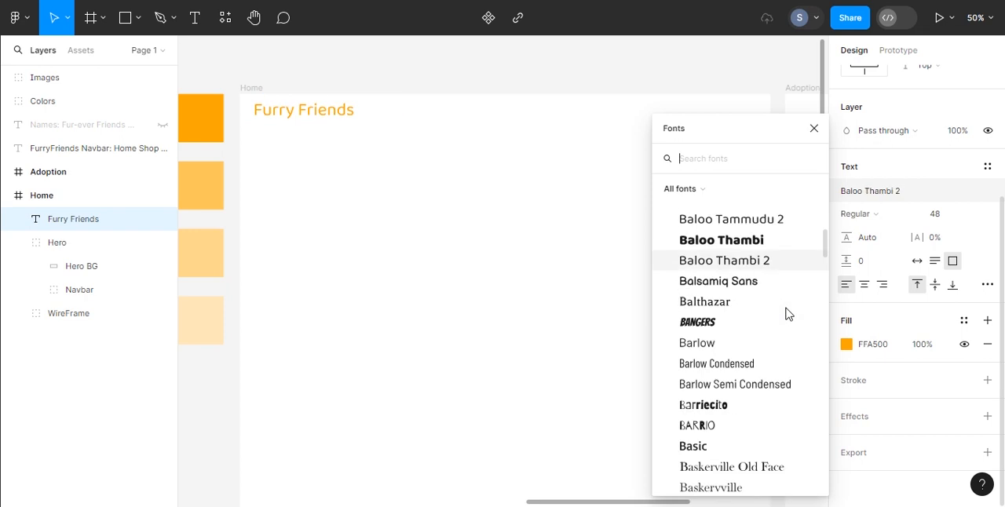
pyautogui.scroll(-9, 769, 311)
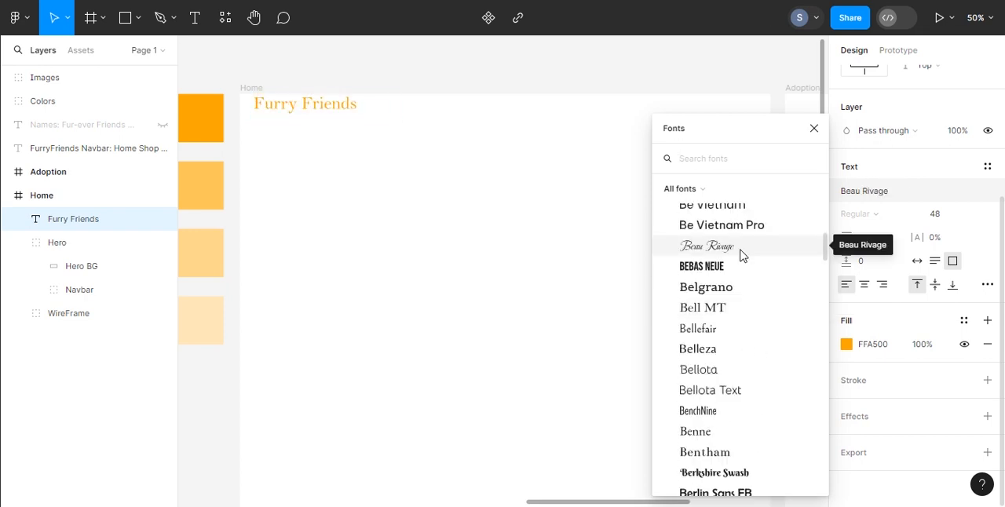
pyautogui.click(740, 254)
pyautogui.click(734, 268)
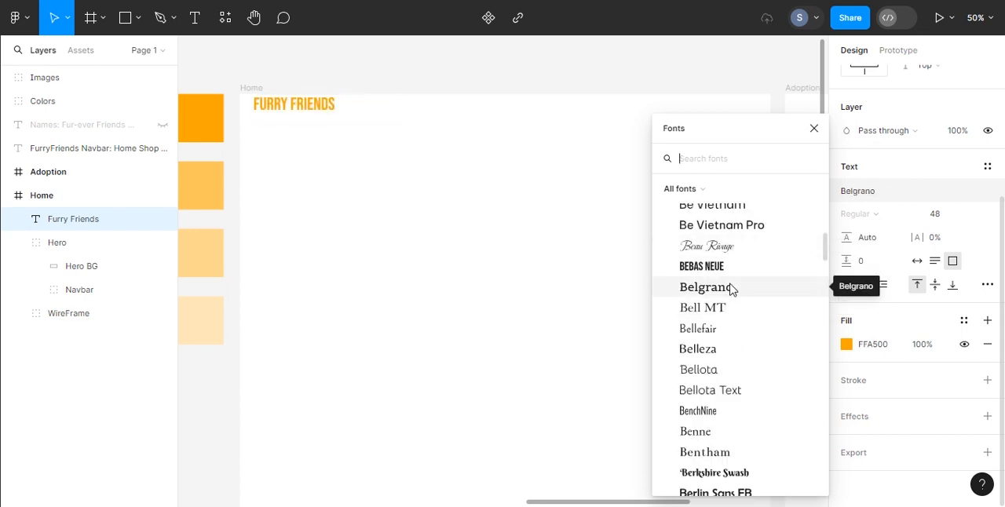
pyautogui.click(751, 474)
pyautogui.scroll(-5, 743, 393)
pyautogui.click(718, 323)
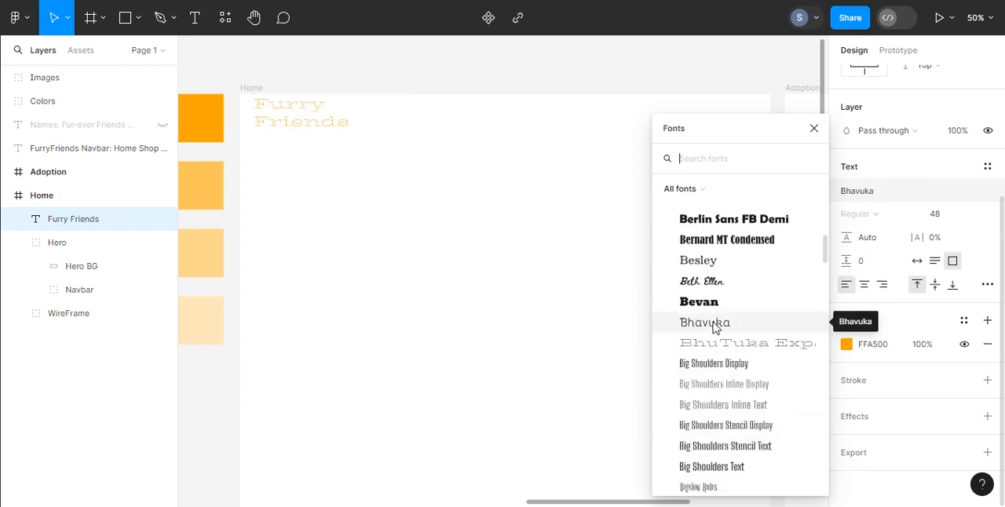
pyautogui.scroll(-3, 714, 330)
pyautogui.click(711, 333)
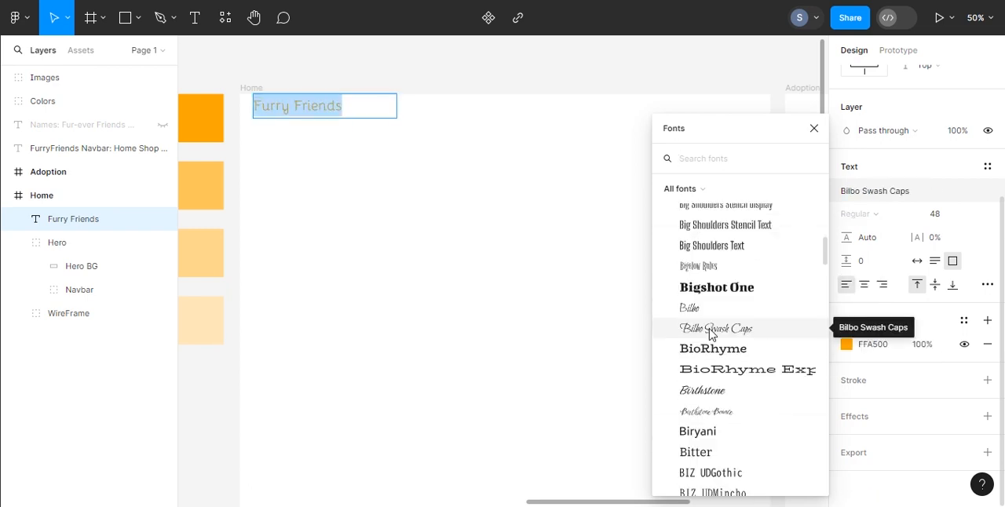
pyautogui.scroll(-2, 713, 333)
pyautogui.click(707, 326)
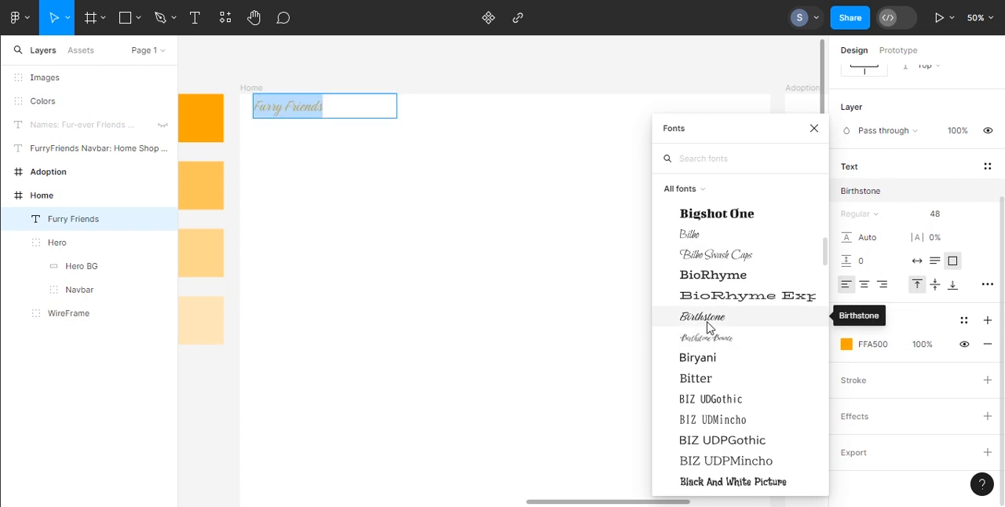
pyautogui.press('Escape')
# Step: Set the Furry Friends font size to 64 and make its text box resize with auto width
pyautogui.moveTo(255, 107); pyautogui.dragTo(330, 110)
pyautogui.scroll(2, 996, 385)
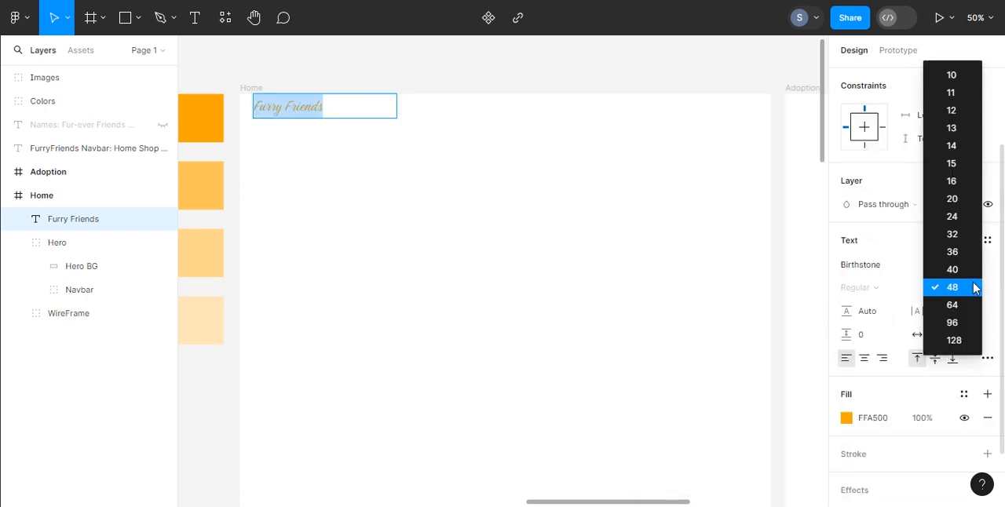
pyautogui.click(972, 286)
pyautogui.click(971, 305)
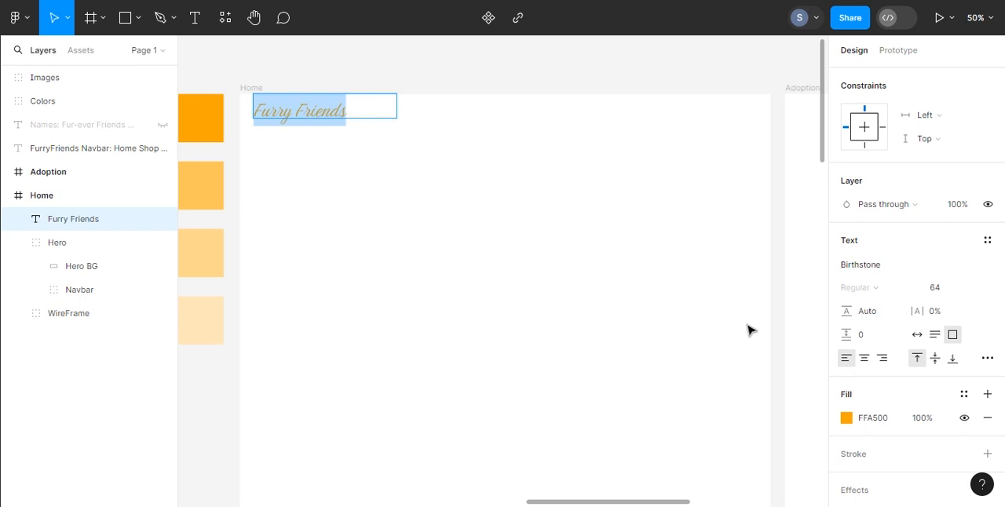
pyautogui.click(918, 335)
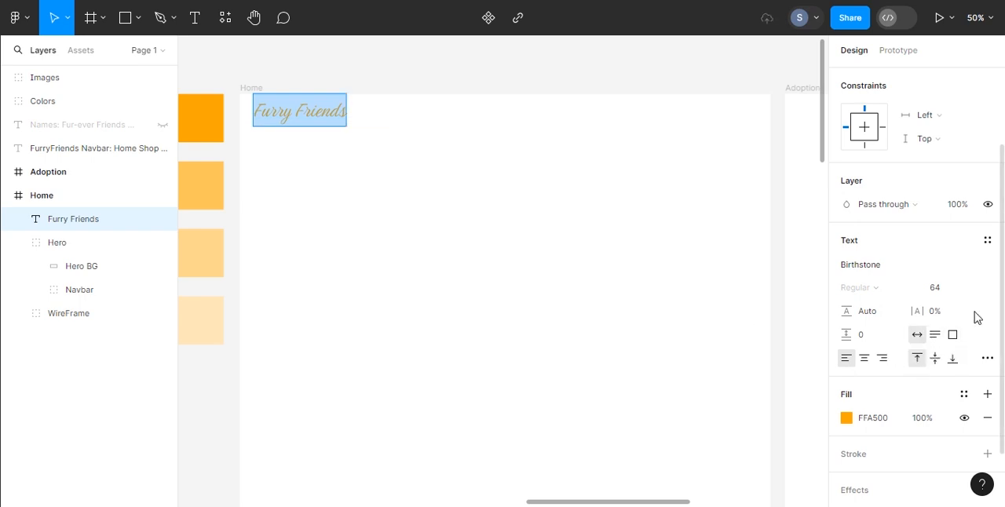
# Step: Select the Navbar group together with the Furry Friends text and align their vertical centers
pyautogui.click(76, 292)
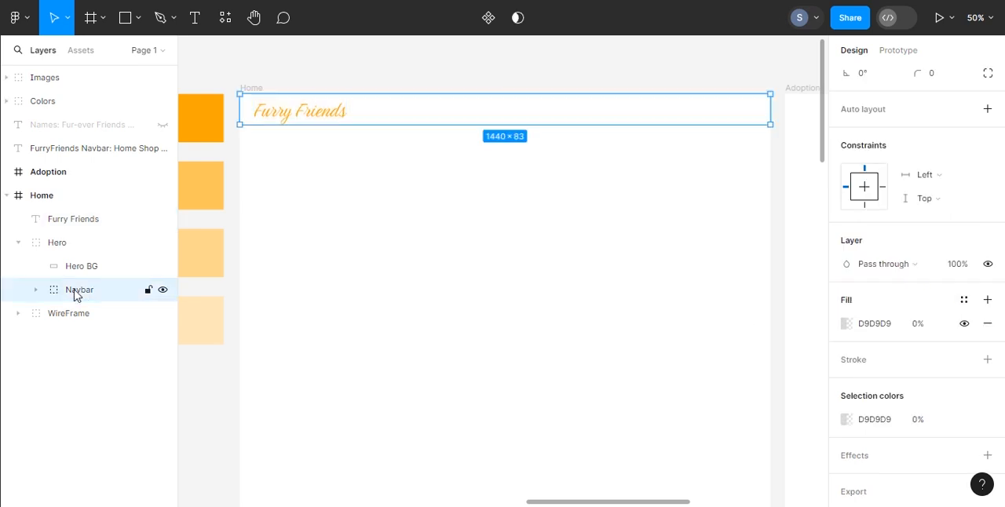
pyautogui.keyDown('shift'); pyautogui.click(79, 221); pyautogui.keyUp('shift')
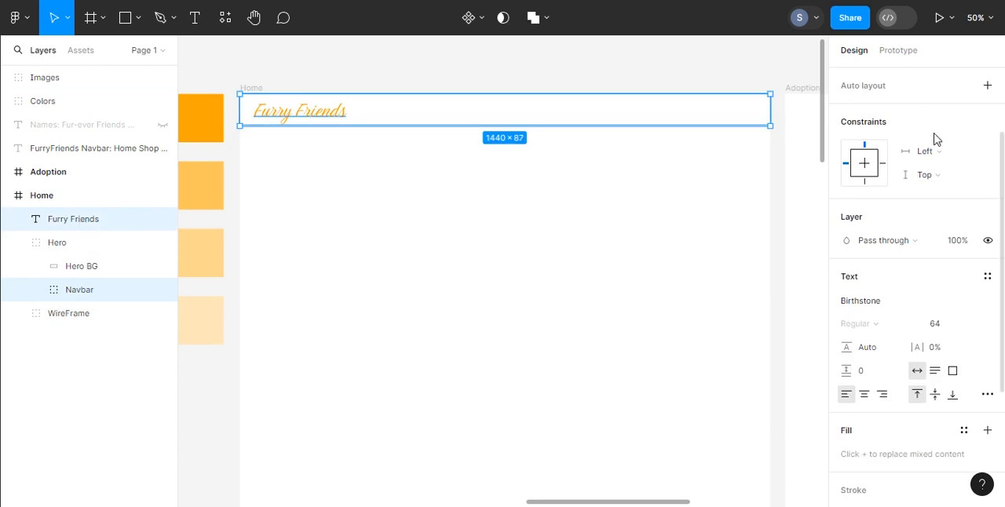
pyautogui.click(942, 76)
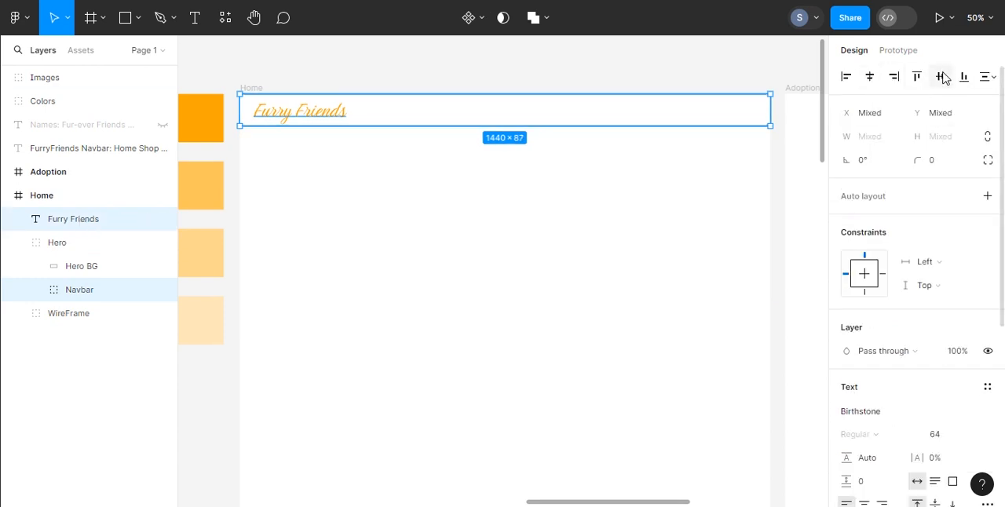
# Step: Try centering the Furry Friends text horizontally within the navbar, and undo that alignment
pyautogui.click(870, 76)
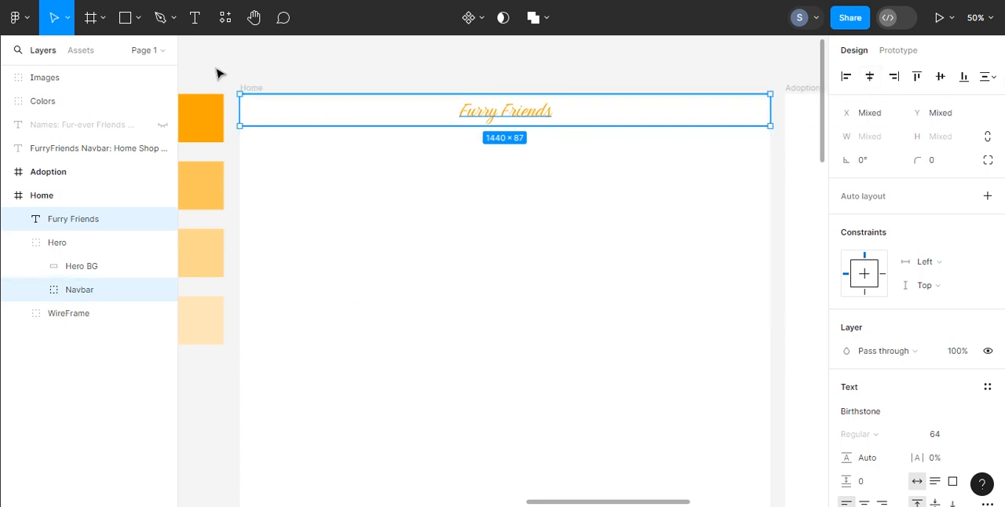
pyautogui.hotkey('ctrl', 'z')
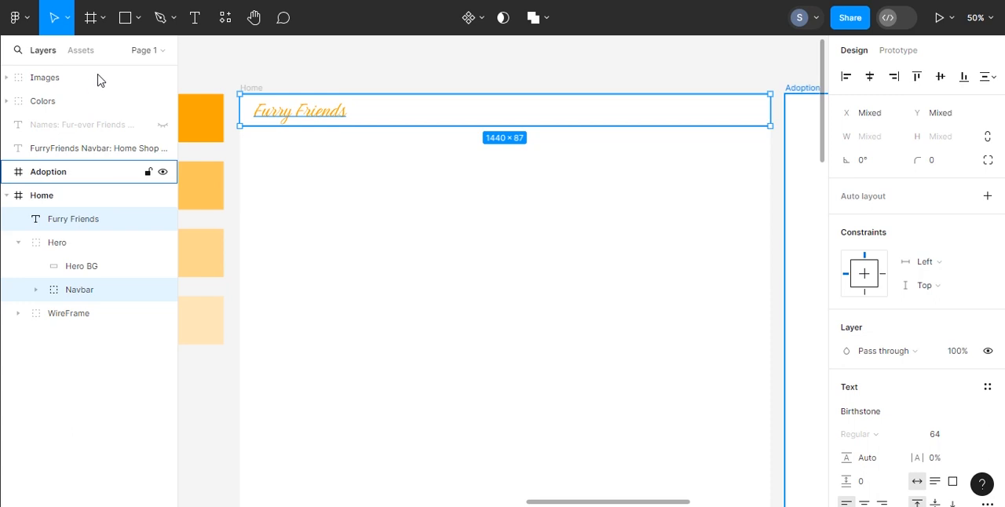
# Step: Draw a text box about 174 × 40 in the navbar beyond the logo and set its font to Arial
pyautogui.click(194, 21)
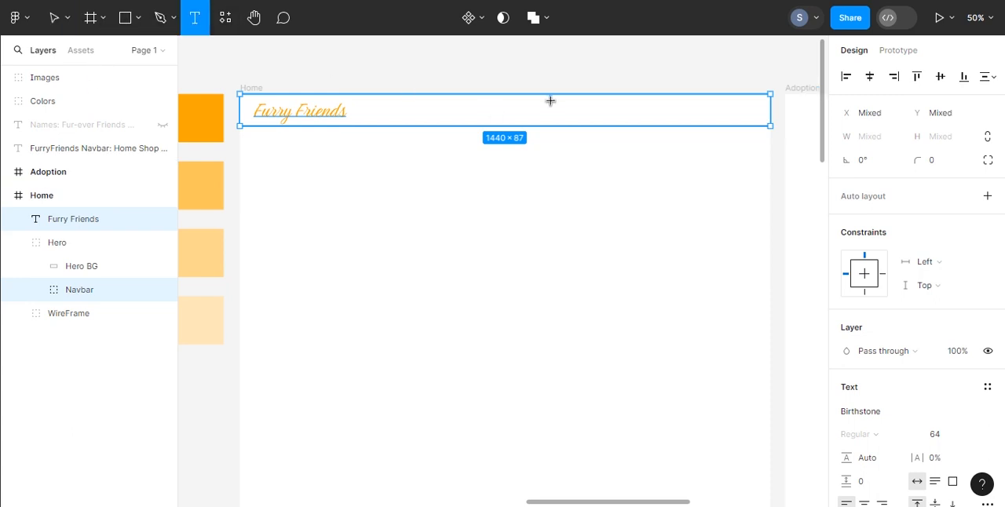
pyautogui.moveTo(611, 112); pyautogui.dragTo(622, 123)
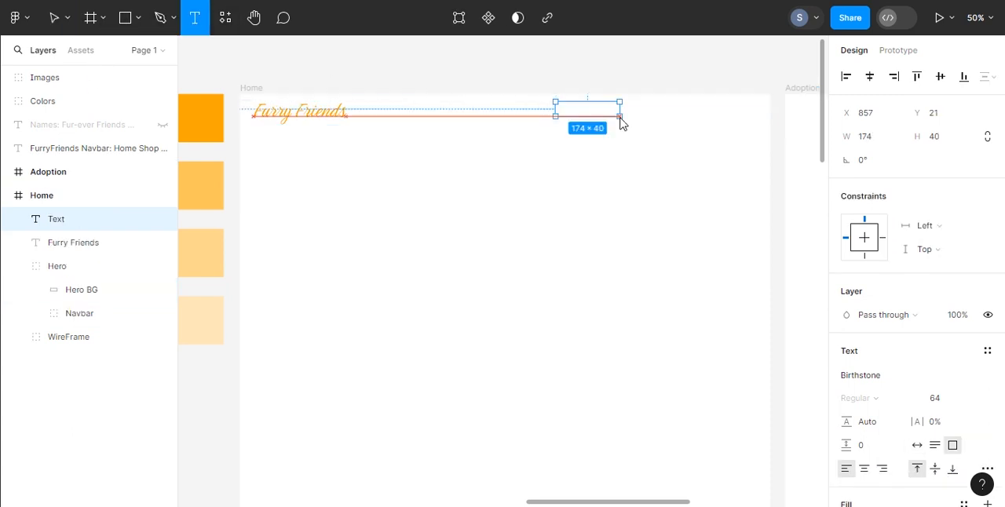
pyautogui.click(891, 374)
pyautogui.scroll(15, 743, 291)
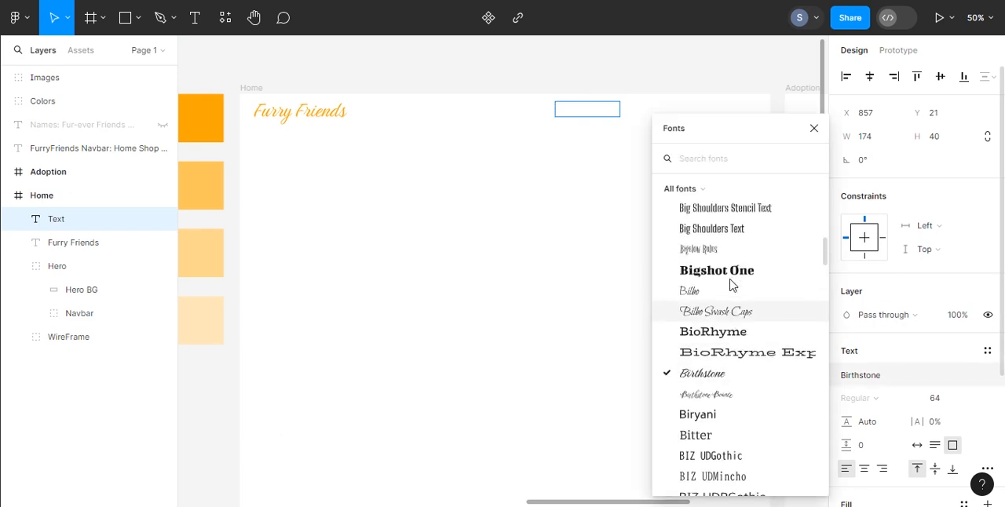
pyautogui.scroll(15, 730, 283)
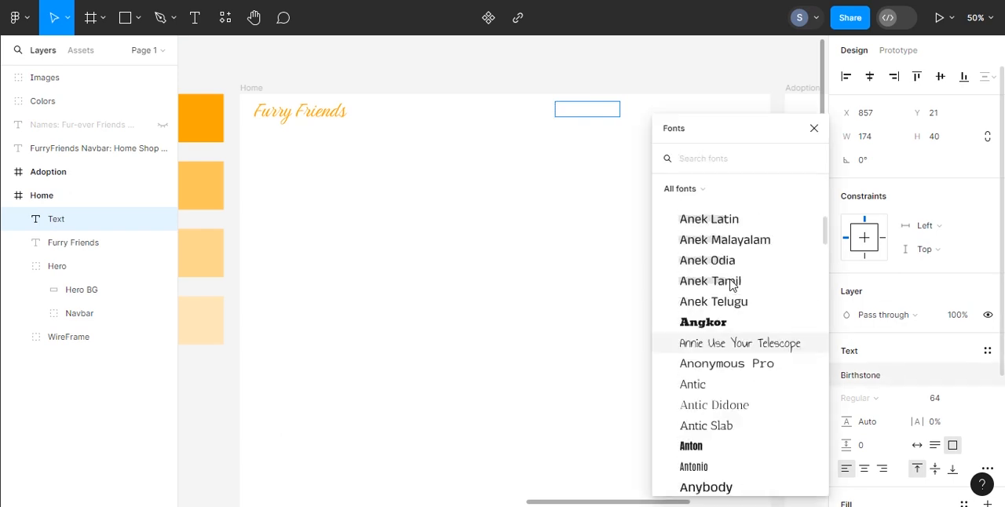
pyautogui.scroll(5, 728, 271)
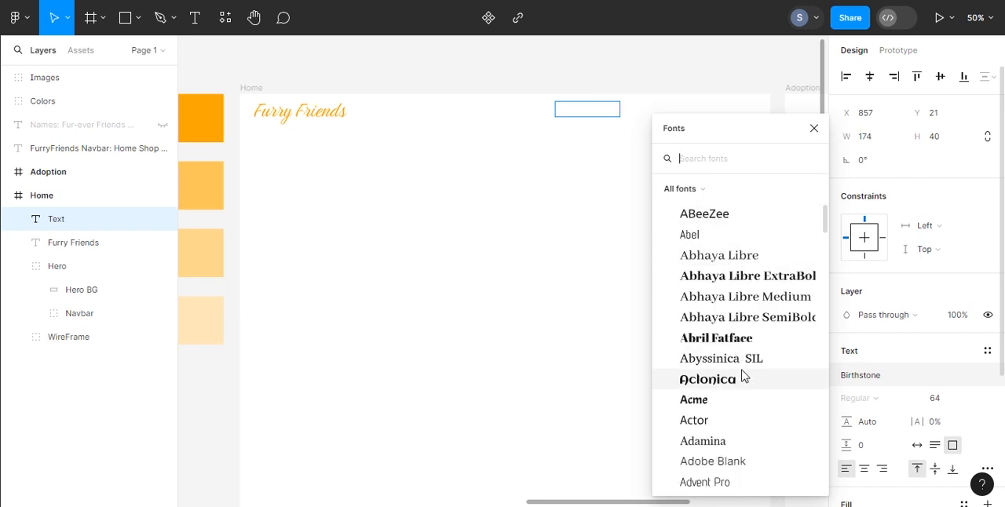
pyautogui.scroll(-5, 745, 375)
pyautogui.scroll(-15, 744, 374)
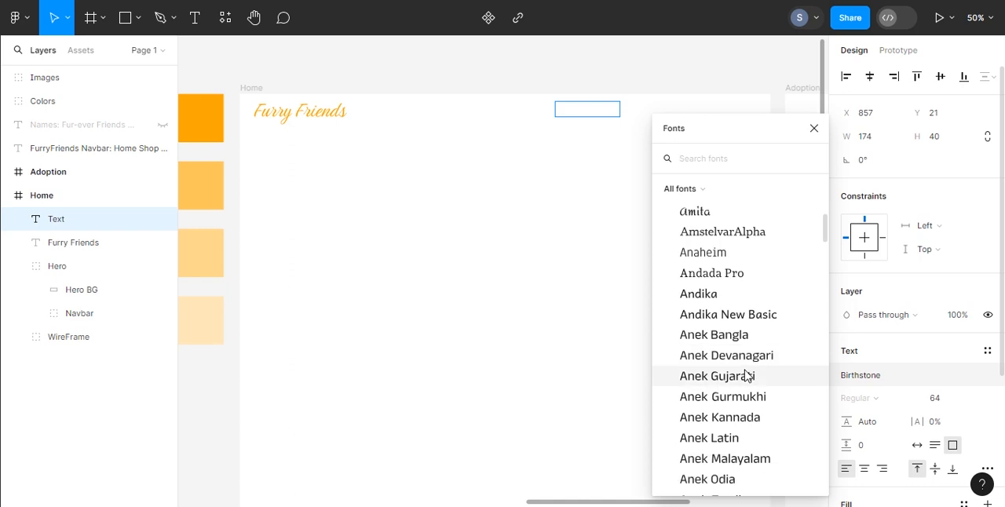
pyautogui.scroll(2, 746, 376)
pyautogui.scroll(10, 745, 374)
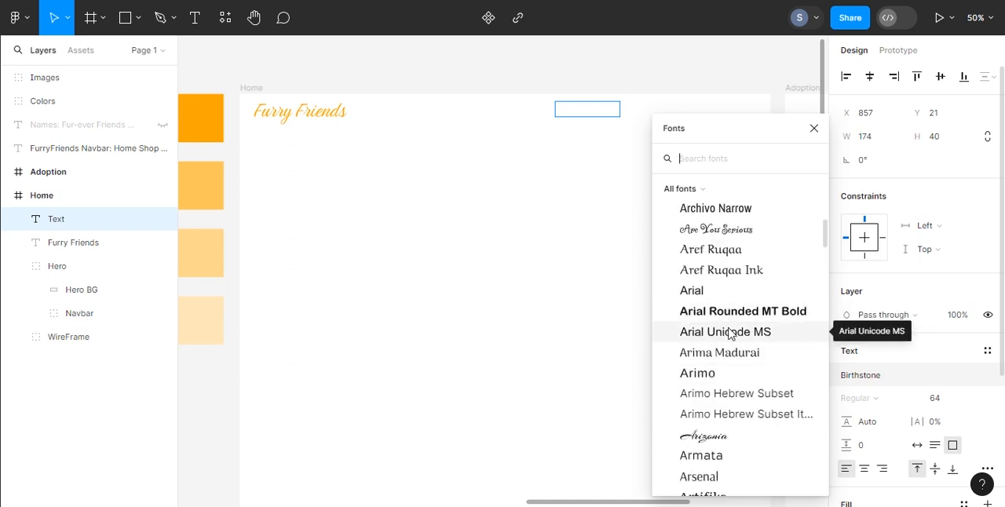
pyautogui.click(699, 292)
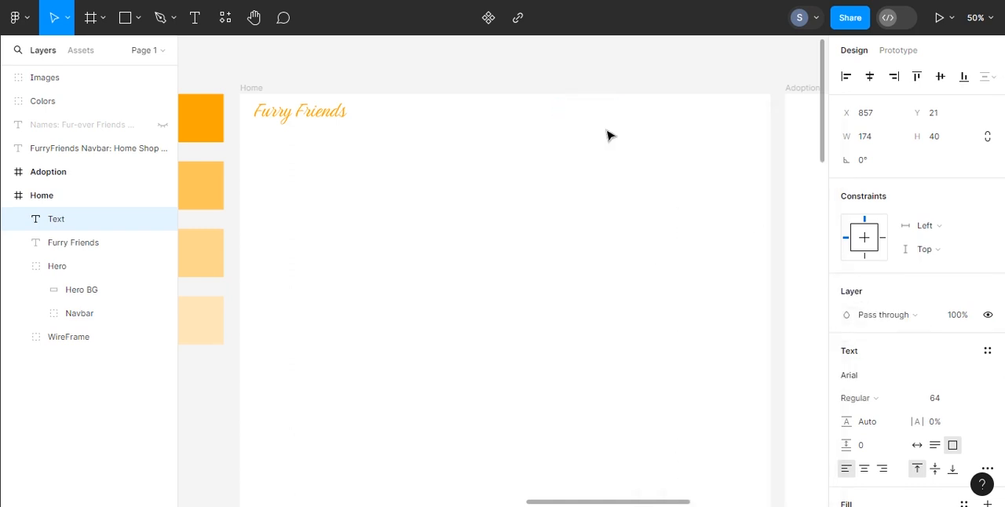
# Step: Enter Home in the new text box at font size 32 and make the box resize with auto width
pyautogui.click(974, 398)
pyautogui.click(955, 326)
pyautogui.doubleClick(606, 117)
pyautogui.write('Home')
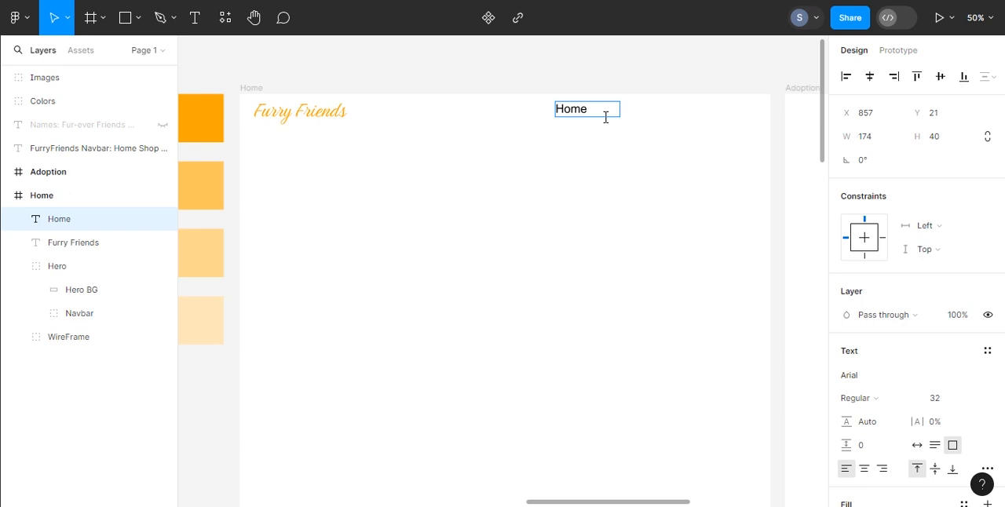
pyautogui.click(934, 447)
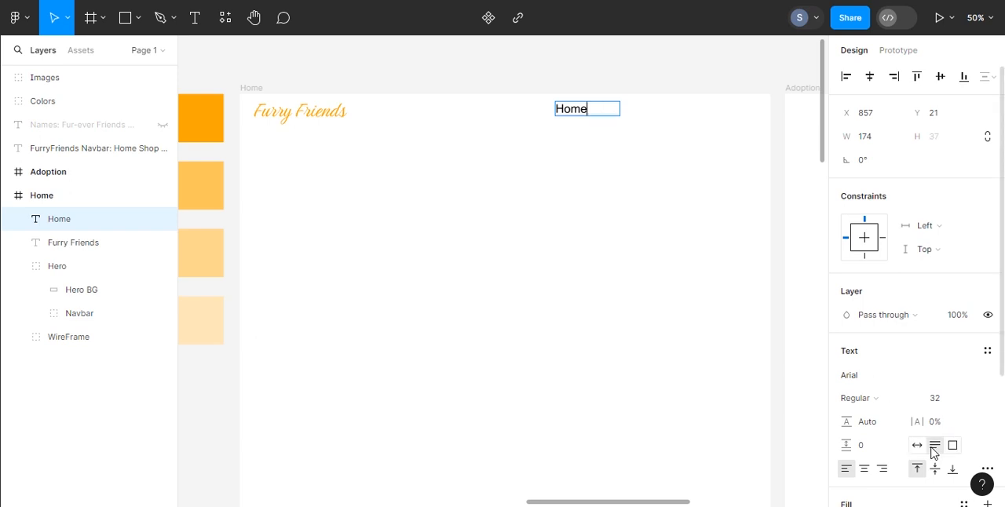
pyautogui.click(918, 447)
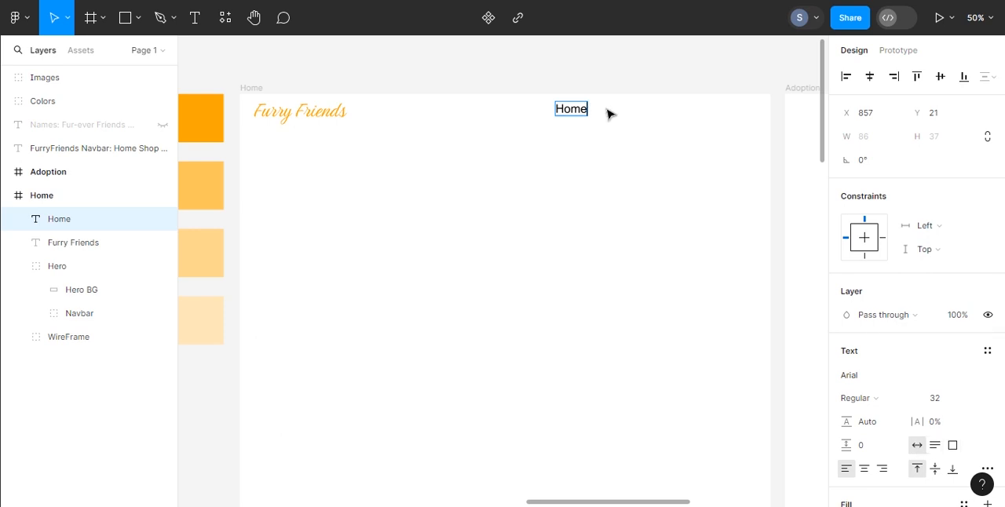
# Step: Duplicate the Home text twice along the navbar and change the copies to About and Shop
pyautogui.click(581, 113)
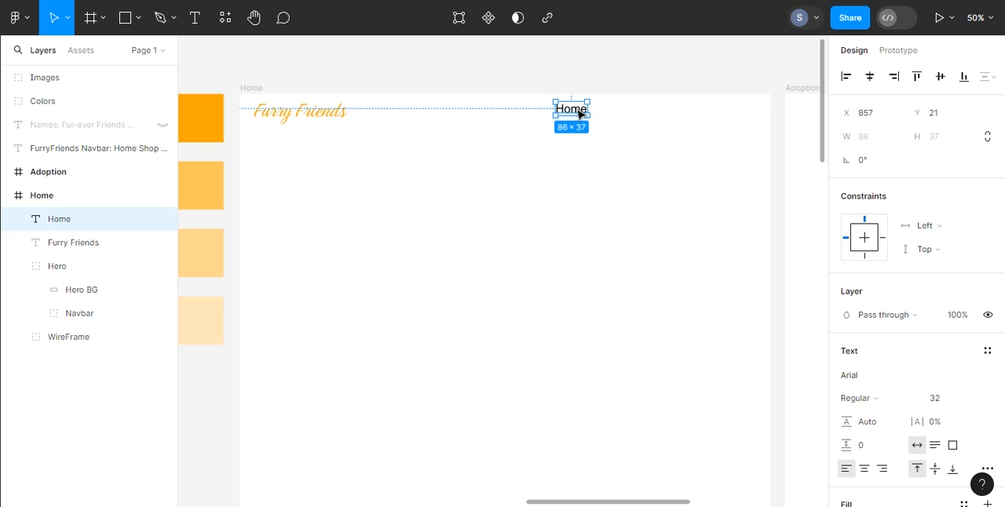
pyautogui.moveTo(579, 114); pyautogui.dragTo(657, 112)
pyautogui.click(615, 114)
pyautogui.doubleClick(615, 114)
pyautogui.write('Shop')
pyautogui.doubleClick(655, 112)
pyautogui.doubleClick(617, 113)
pyautogui.press('BackSpace')
pyautogui.write('About')
pyautogui.doubleClick(654, 112)
pyautogui.press('BackSpace')
pyautogui.write('Shop')
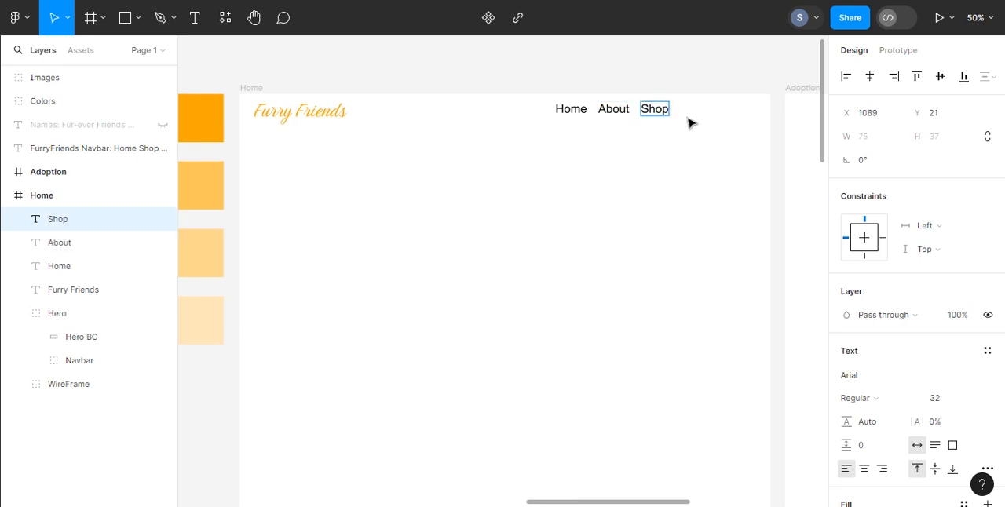
# Step: Select the Home, About and Shop texts together and distribute their spacing
pyautogui.click(689, 119)
pyautogui.click(571, 110)
pyautogui.keyDown('shift'); pyautogui.click(616, 111); pyautogui.keyUp('shift')
pyautogui.keyDown('shift'); pyautogui.click(654, 111); pyautogui.keyUp('shift')
pyautogui.click(993, 77)
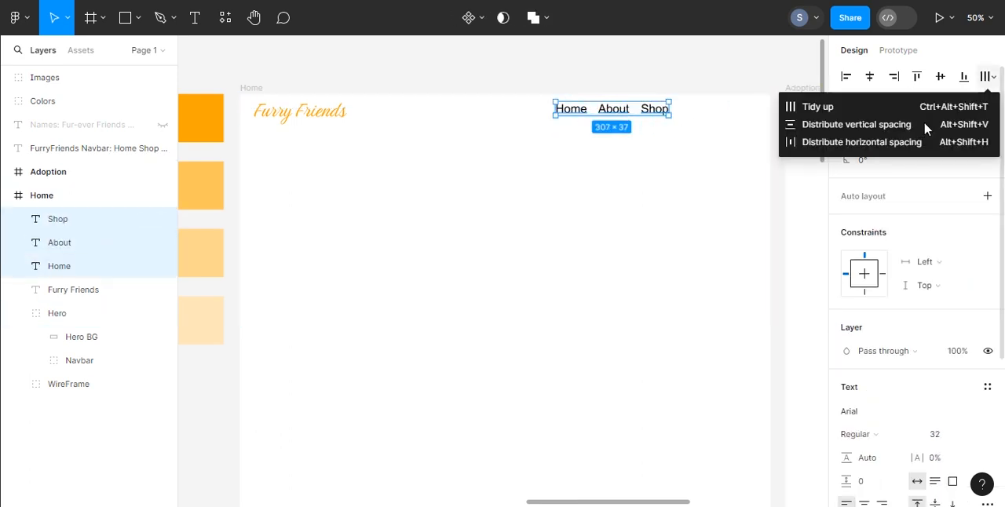
pyautogui.click(922, 123)
# Step: Group the three link texts as Nav Links and move the group toward the navbar's right end
pyautogui.rightClick(577, 110)
pyautogui.click(608, 240)
pyautogui.doubleClick(76, 226)
pyautogui.write('Nav Links')
pyautogui.press('Return')
pyautogui.moveTo(606, 111); pyautogui.dragTo(666, 116)
pyautogui.click(782, 139)
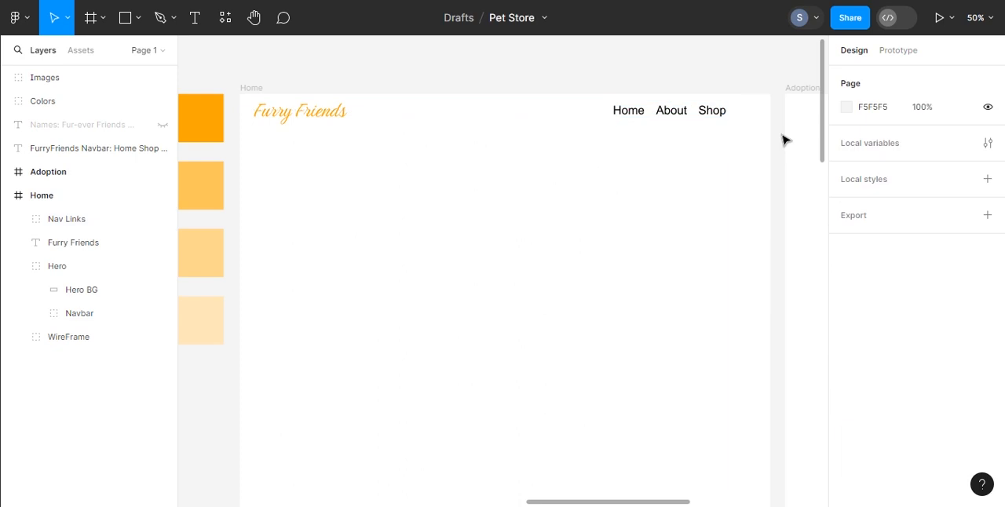
# Step: Change the Nav Links group's fill to the orange document color FFA500
pyautogui.click(706, 114)
pyautogui.scroll(-2, 898, 406)
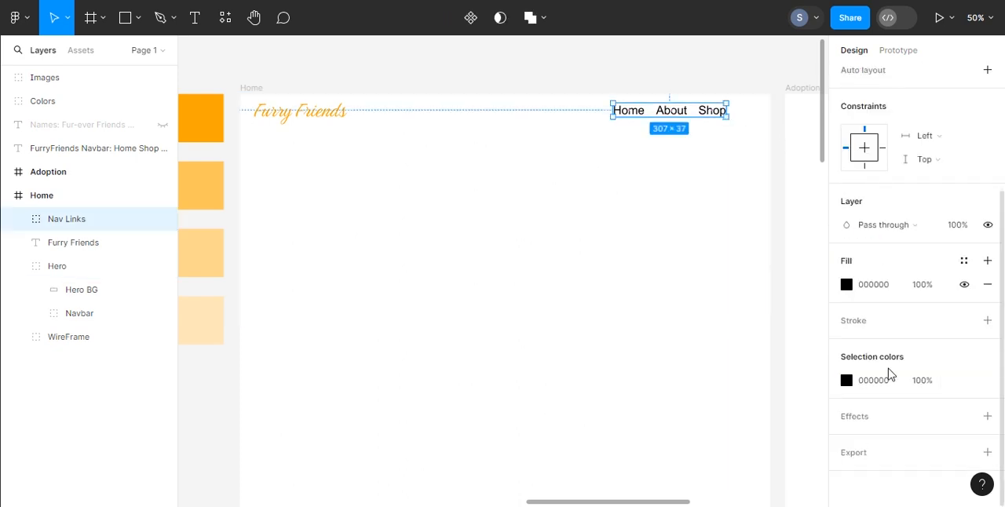
pyautogui.click(851, 285)
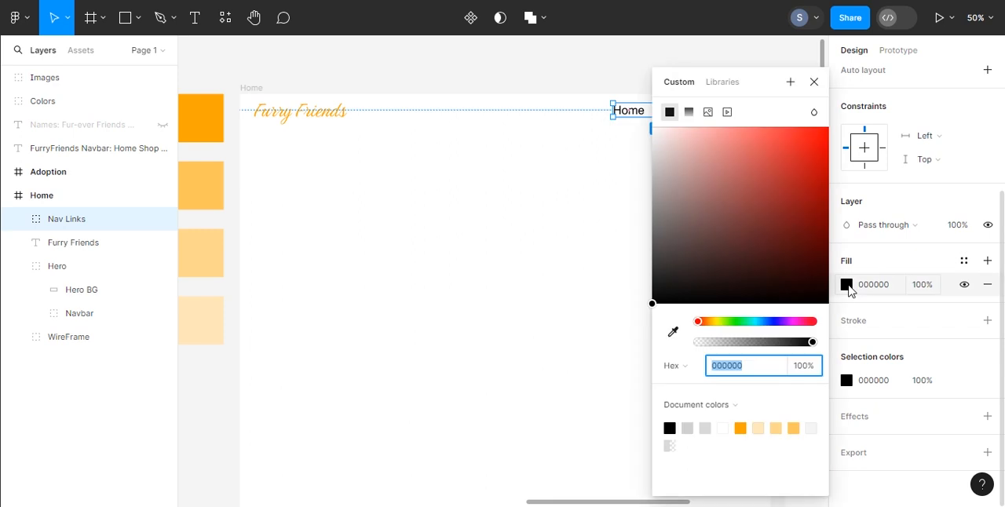
pyautogui.click(795, 428)
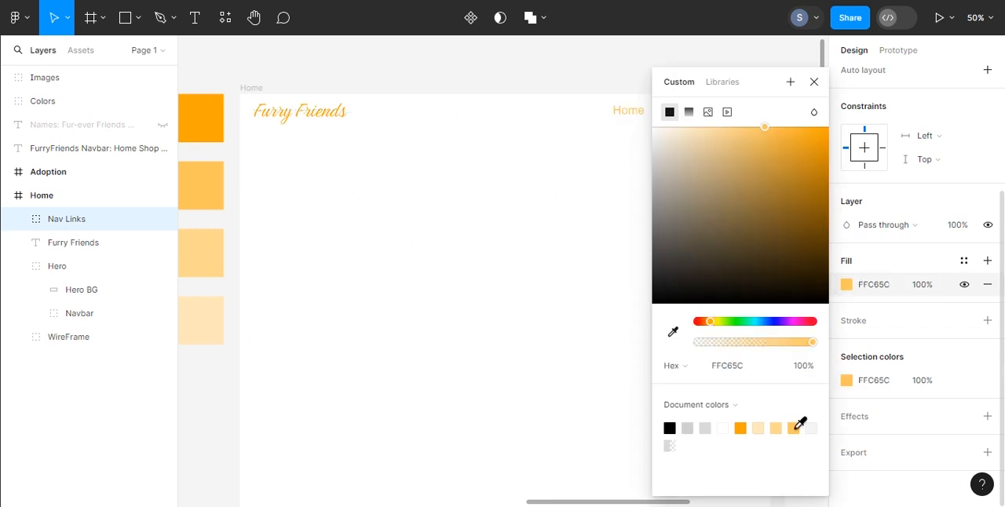
pyautogui.click(743, 428)
pyautogui.click(814, 81)
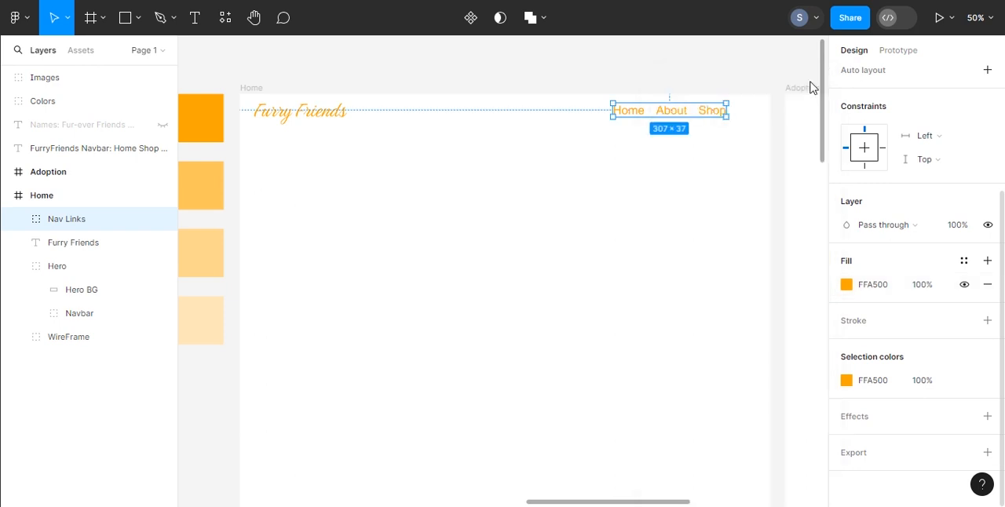
pyautogui.click(781, 117)
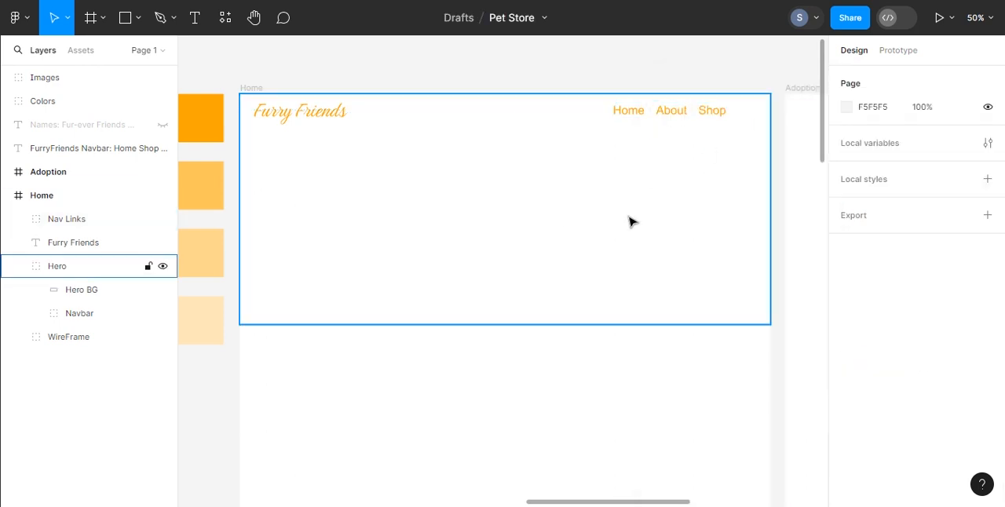
# Step: Draw a triangular polygon about 281 × 281 in the hero area beneath the nav links
pyautogui.click(137, 19)
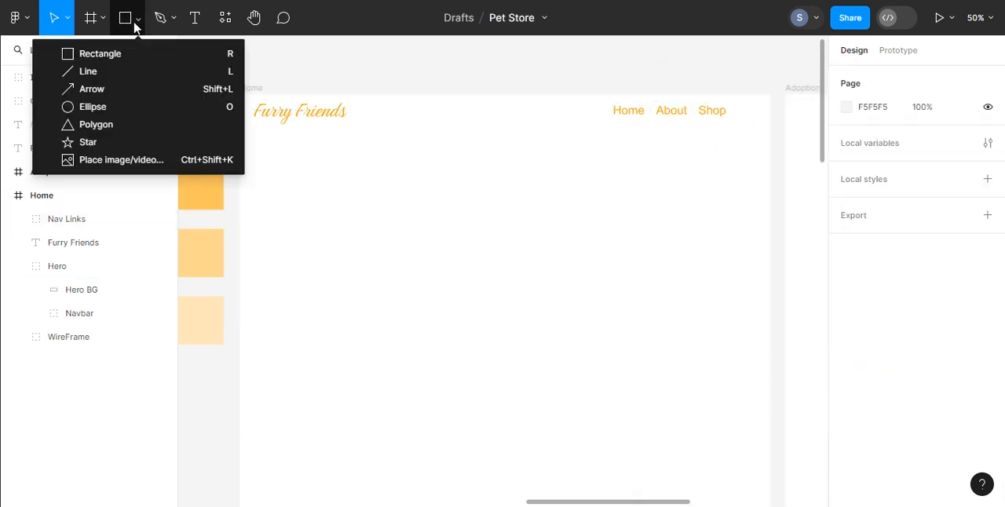
pyautogui.click(107, 126)
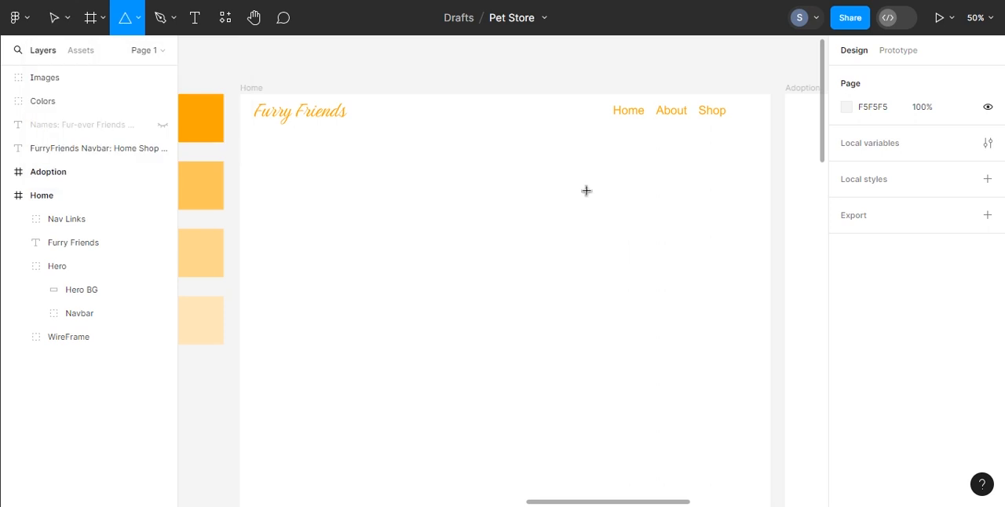
pyautogui.moveTo(662, 214); pyautogui.dragTo(583, 176)
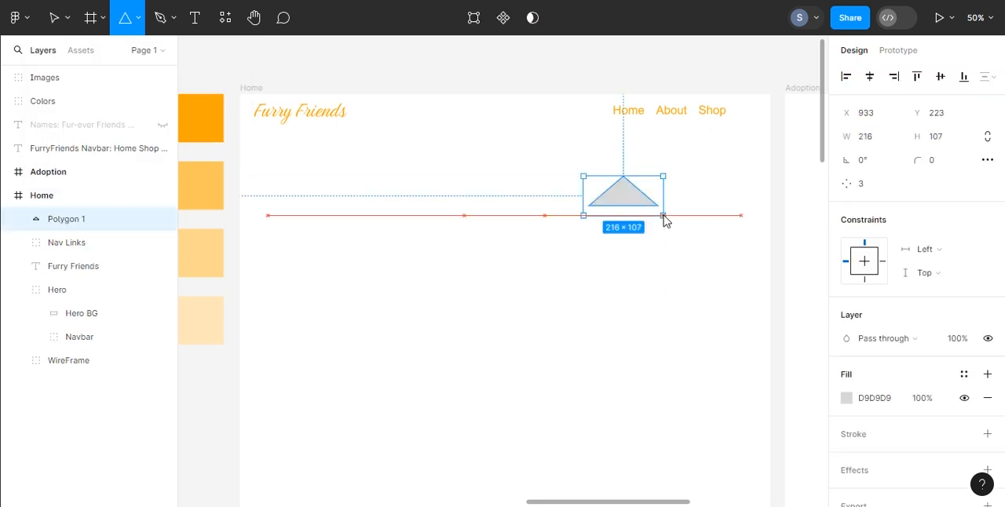
pyautogui.moveTo(663, 216); pyautogui.dragTo(681, 242)
pyautogui.press('shift')
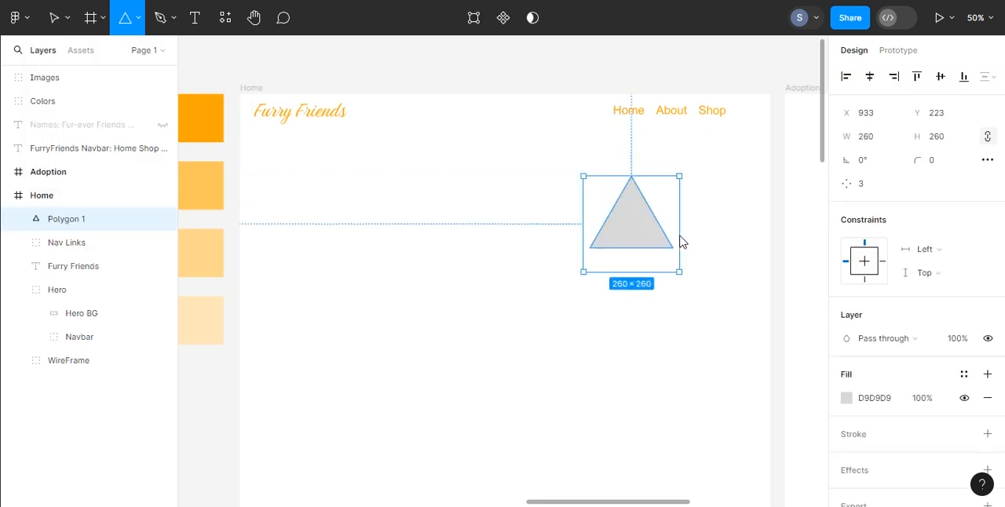
pyautogui.moveTo(681, 242); pyautogui.dragTo(689, 242)
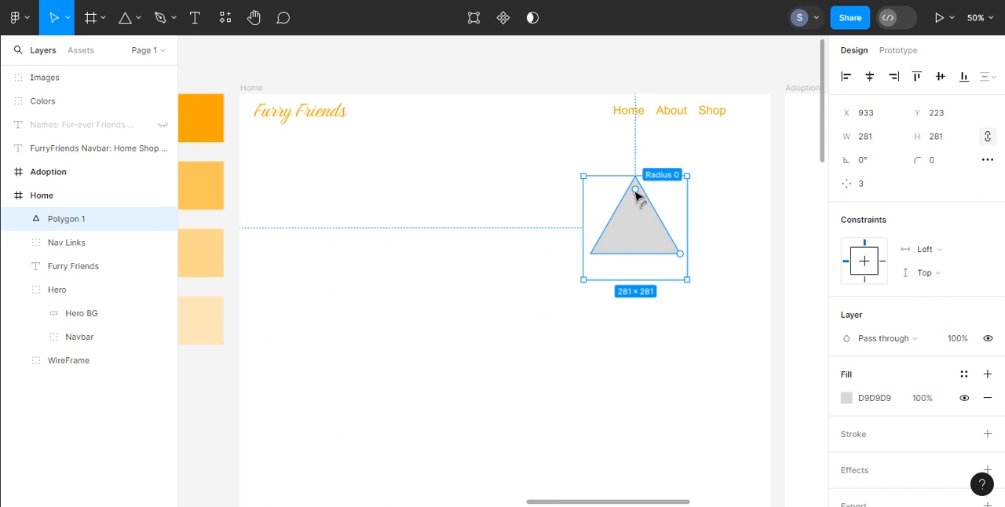
# Step: Set the triangle's corner radius to 20 and enlarge it proportionally to about 374 × 374
pyautogui.click(943, 161)
pyautogui.write('20')
pyautogui.press('Return')
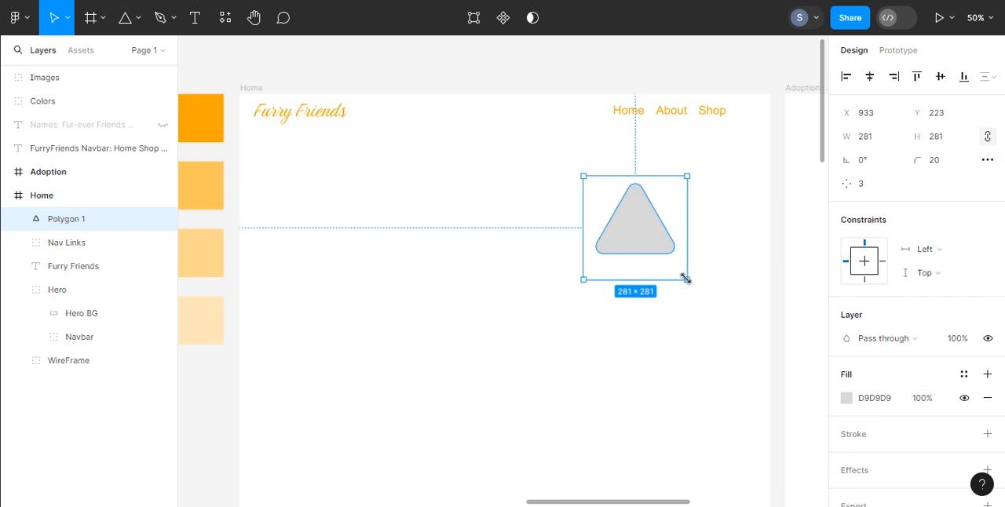
pyautogui.moveTo(688, 278); pyautogui.dragTo(718, 311)
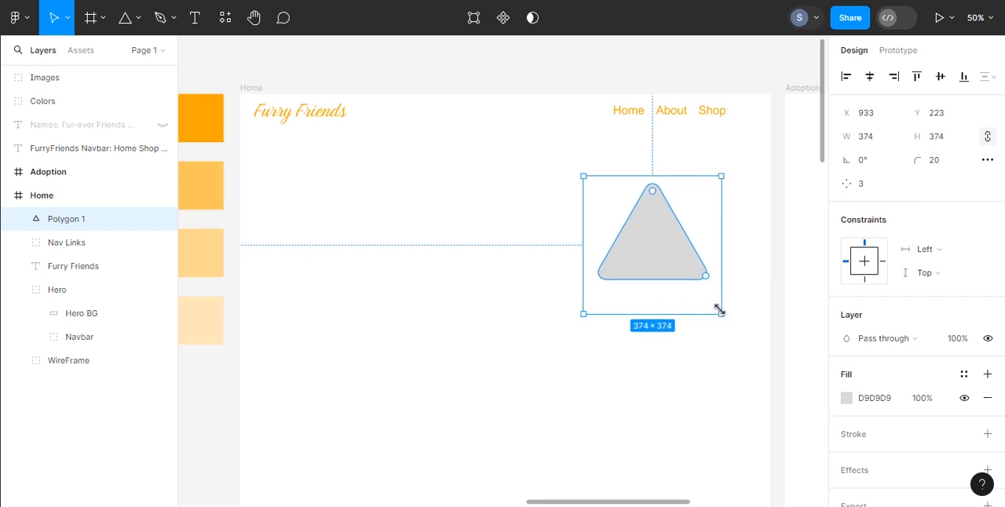
# Step: Try rotating the triangle by about 90°, and undo the rotation
pyautogui.moveTo(739, 307); pyautogui.dragTo(732, 168)
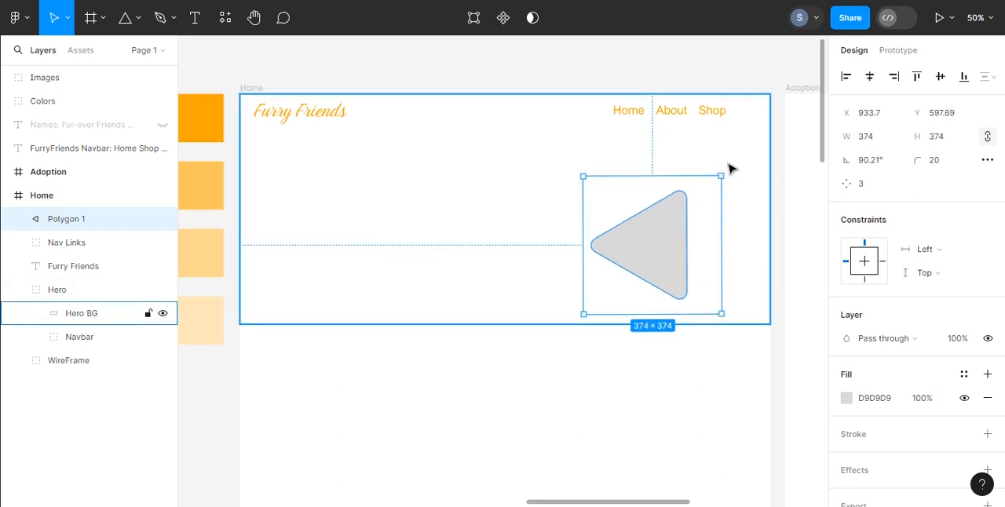
pyautogui.hotkey('ctrl', 'z')
# Step: Move the triangle up to about X 943, Y 158 and layer a duplicate rotated 60° behind it
pyautogui.moveTo(655, 232); pyautogui.dragTo(659, 208)
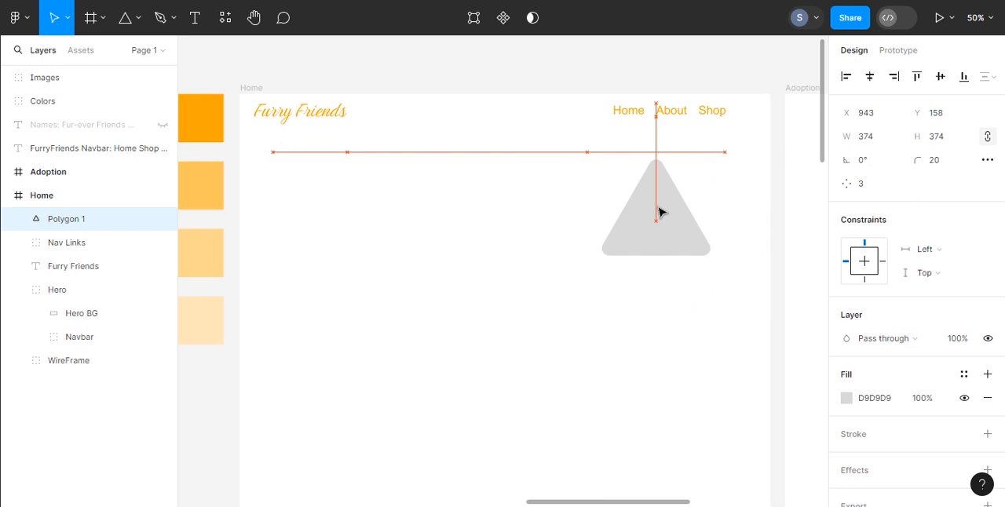
pyautogui.moveTo(659, 209); pyautogui.dragTo(656, 220)
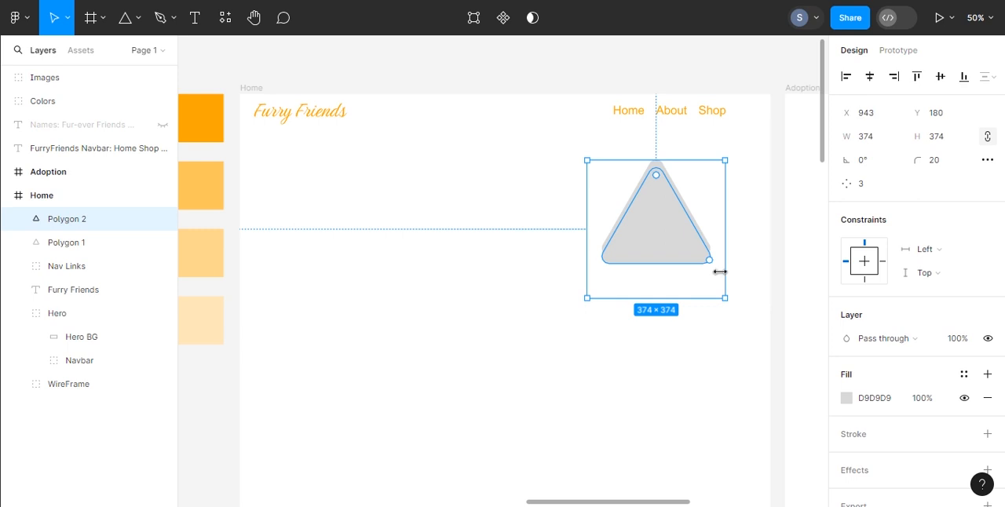
pyautogui.click(740, 307)
pyautogui.moveTo(673, 238); pyautogui.dragTo(673, 231)
pyautogui.moveTo(732, 293); pyautogui.dragTo(747, 196)
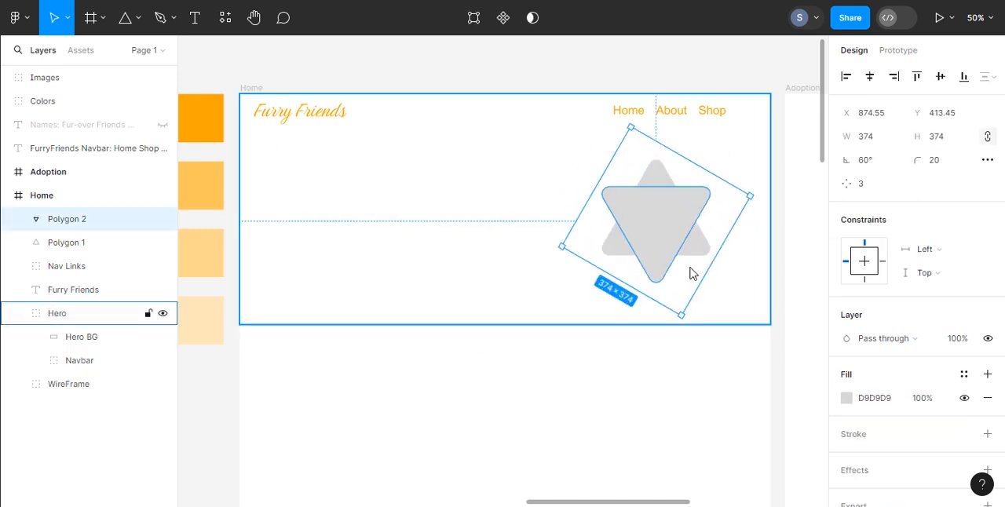
pyautogui.hotkey('ctrl', '[')
# Step: Fill the rotated rear triangle with FFE7BA and the upright front triangle with FFC65C
pyautogui.click(846, 398)
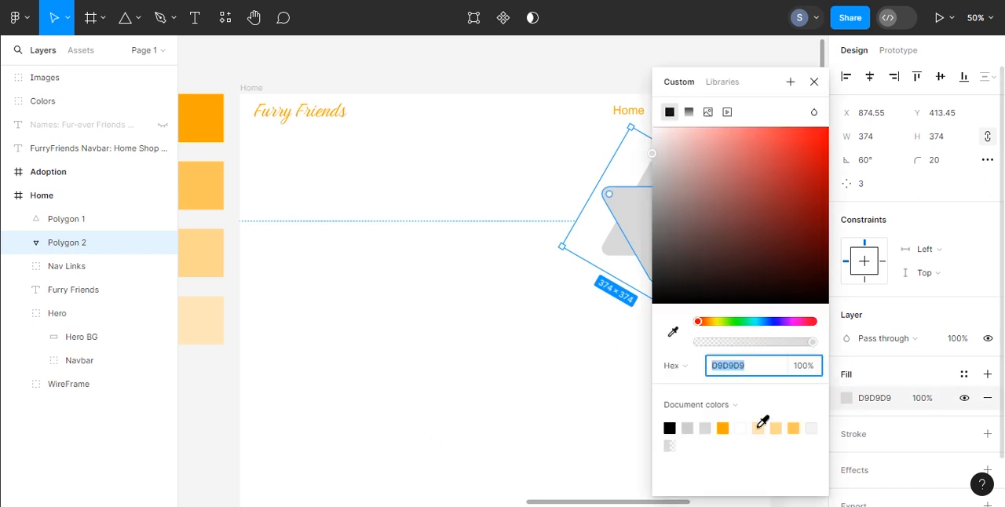
pyautogui.click(776, 428)
pyautogui.click(77, 219)
pyautogui.click(847, 399)
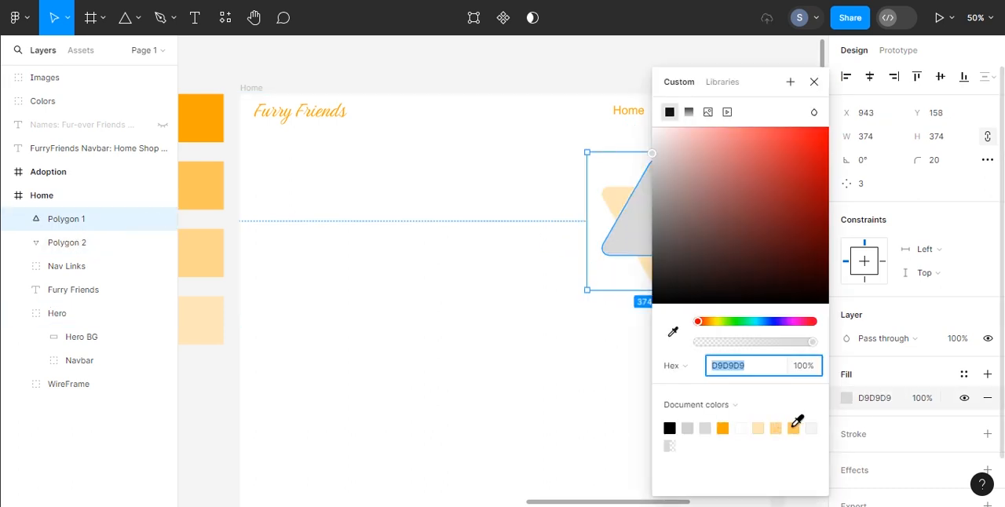
pyautogui.click(793, 428)
pyautogui.click(814, 82)
pyautogui.click(774, 216)
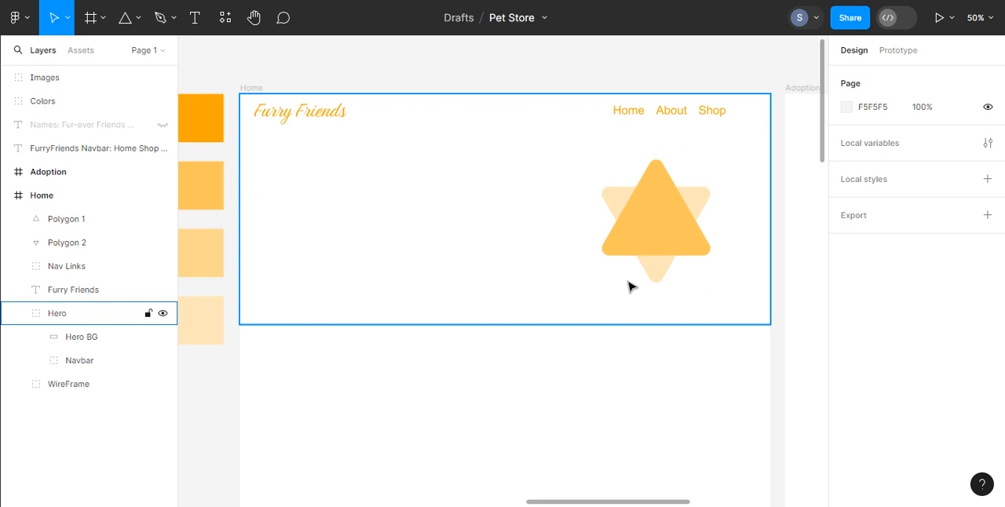
# Step: Hide the pale rear triangle and rotate the front triangle to 90° so it points left
pyautogui.click(702, 197)
pyautogui.click(164, 243)
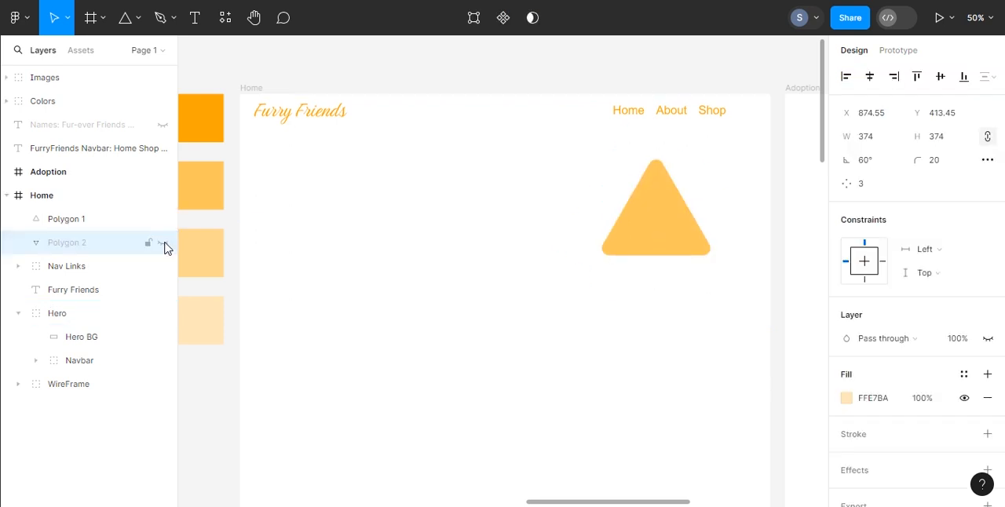
pyautogui.click(705, 249)
pyautogui.moveTo(741, 305); pyautogui.dragTo(737, 141)
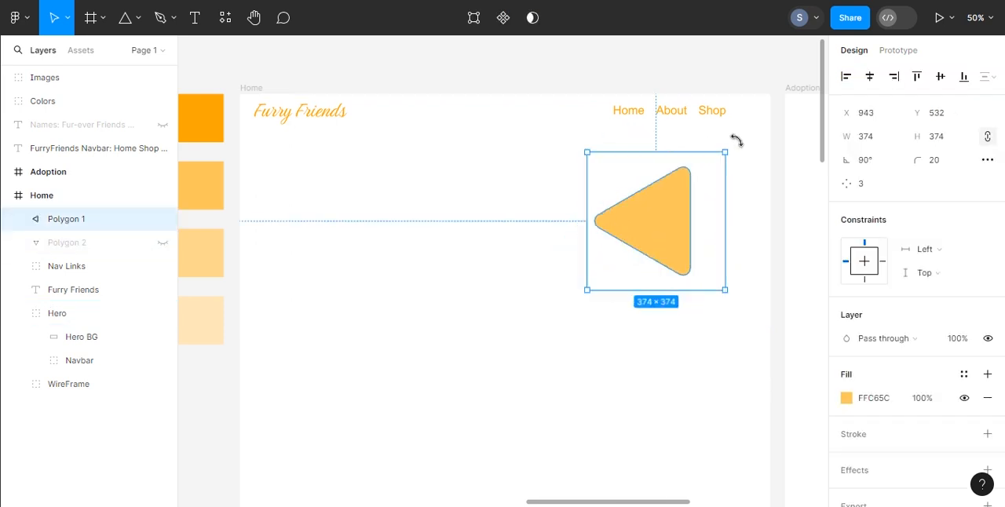
# Step: Duplicate the rotated triangle and enlarge the copy proportionally to about 401 × 401 around the same centre
pyautogui.moveTo(664, 224)
pyautogui.mouseDown()
pyautogui.moveTo(677, 225)
pyautogui.moveTo(665, 222)
pyautogui.mouseUp()
pyautogui.moveTo(725, 151); pyautogui.dragTo(735, 142)
pyautogui.moveTo(665, 216); pyautogui.dragTo(660, 220)
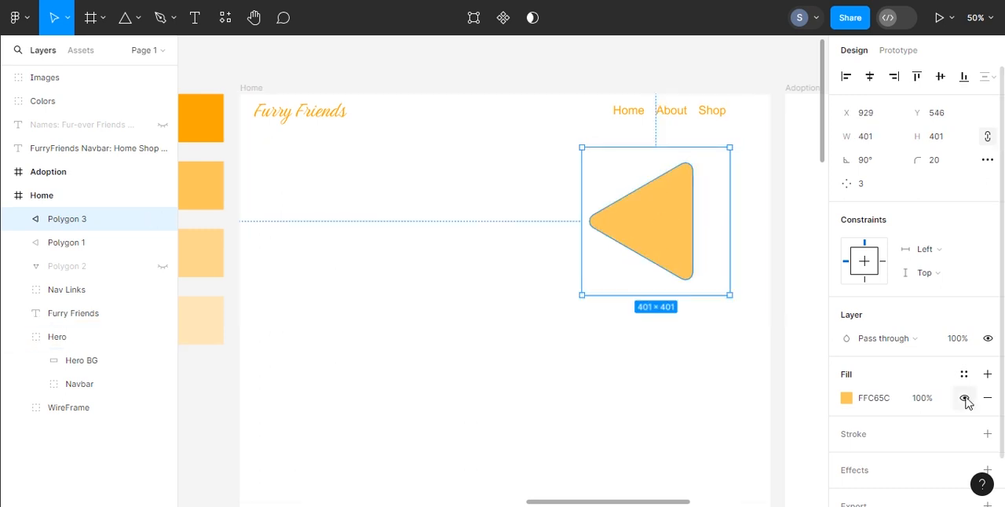
# Step: Hide the larger triangle's fill and give it an inside stroke in FFC65C with a width of 4
pyautogui.click(965, 398)
pyautogui.click(987, 433)
pyautogui.click(847, 458)
pyautogui.click(758, 428)
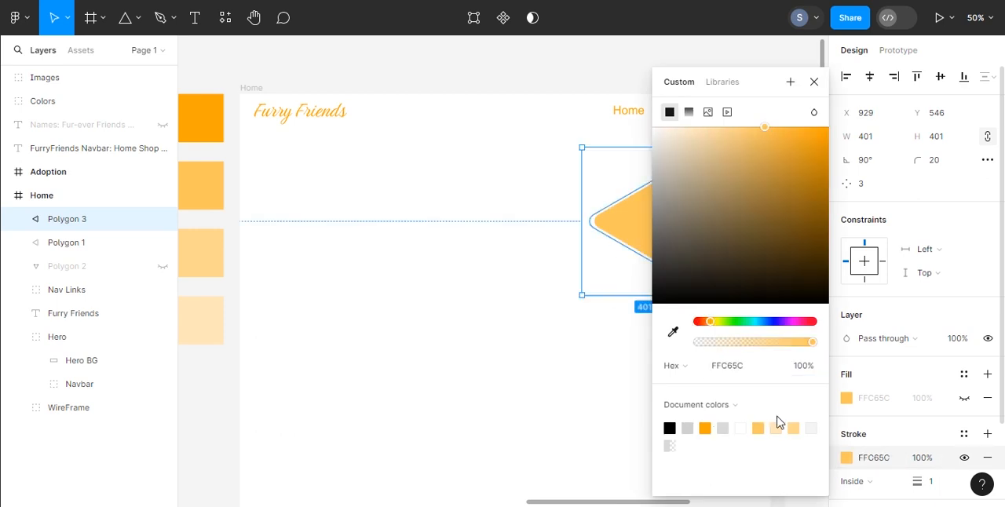
pyautogui.click(928, 481)
pyautogui.write('4')
pyautogui.press('Return')
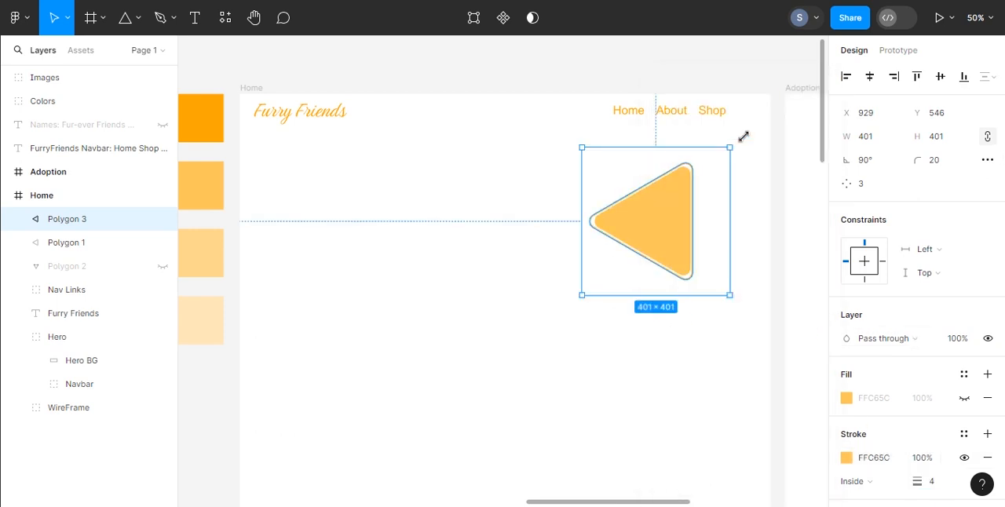
pyautogui.click(779, 179)
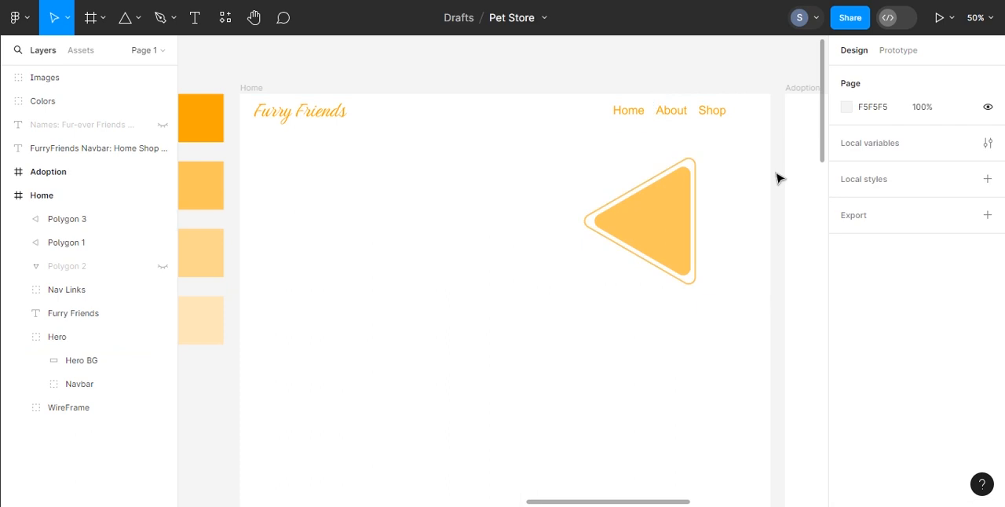
# Step: Try ungrouping the Images group of pet pictures, and undo the ungrouping
pyautogui.hscroll(-15, 408, 279)
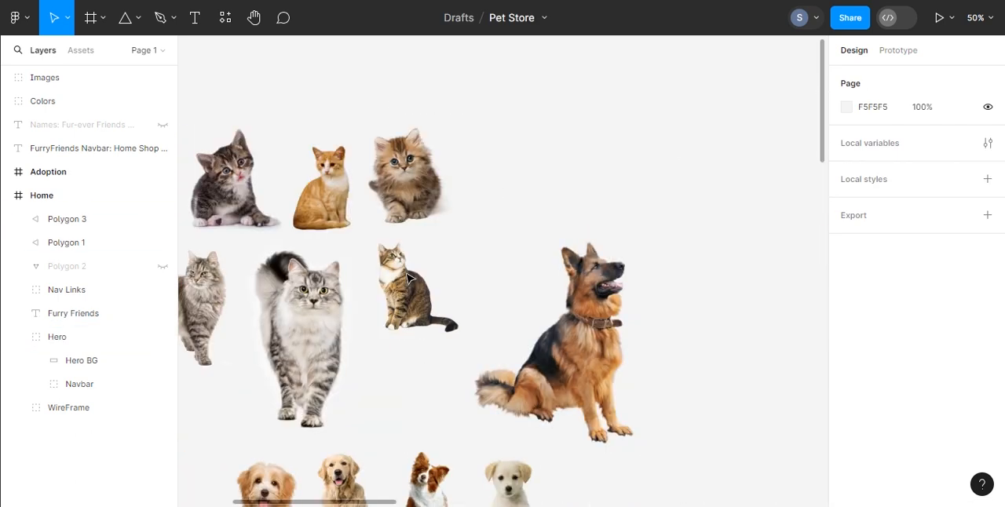
pyautogui.click(47, 77)
pyautogui.rightClick(264, 157)
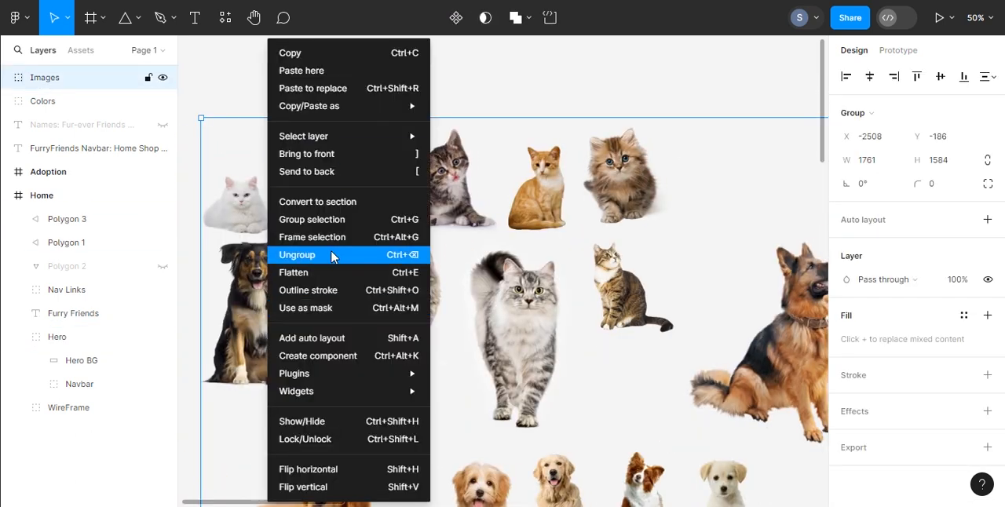
pyautogui.click(285, 255)
pyautogui.hotkey('ctrl', 'z')
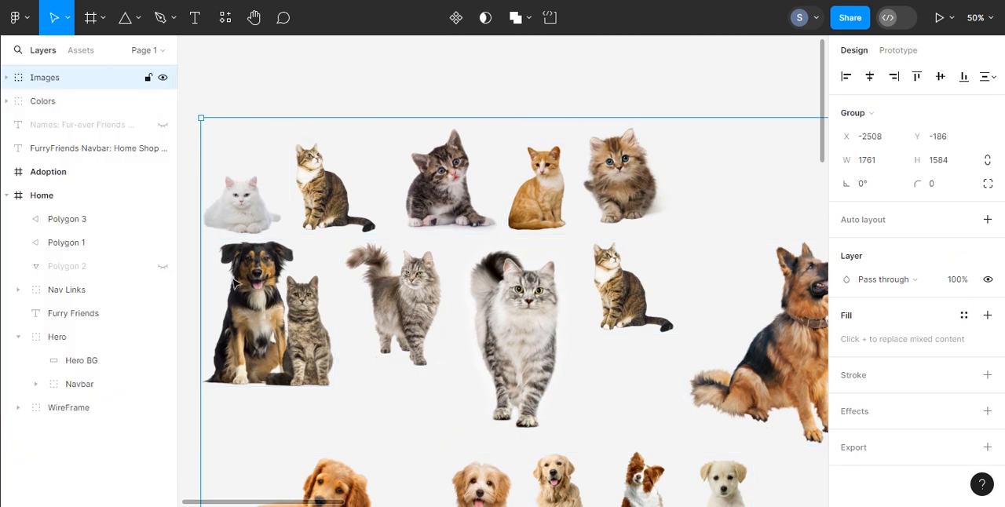
# Step: Copy the dog-and-cat picture from the Images group into the hero, over the triangles at about X 884, Y 186
pyautogui.doubleClick(274, 304)
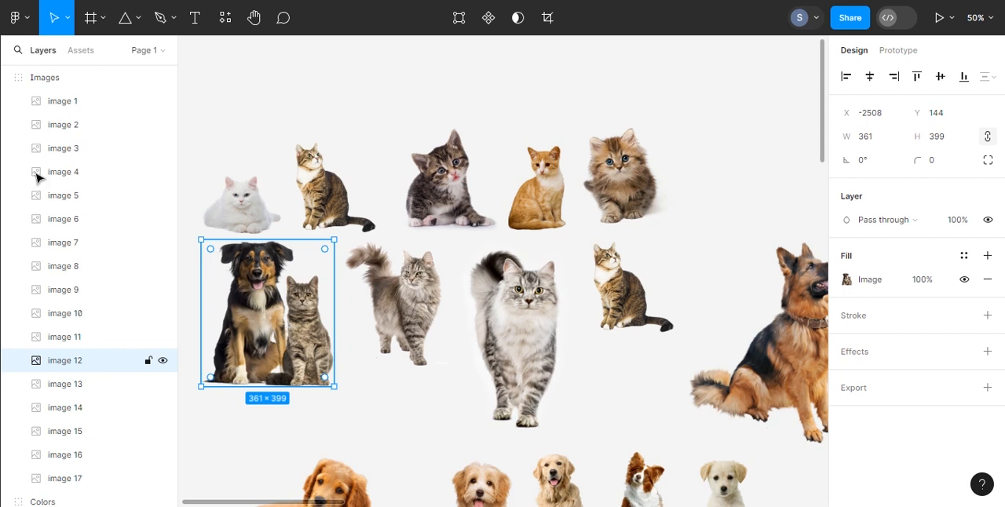
pyautogui.click(8, 79)
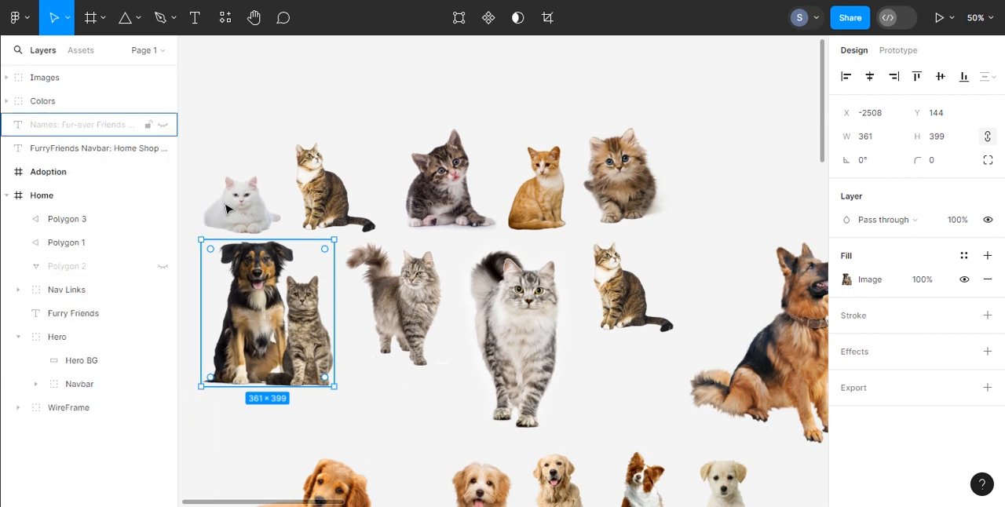
pyautogui.hscroll(5, 382, 381)
pyautogui.hscroll(10, 382, 382)
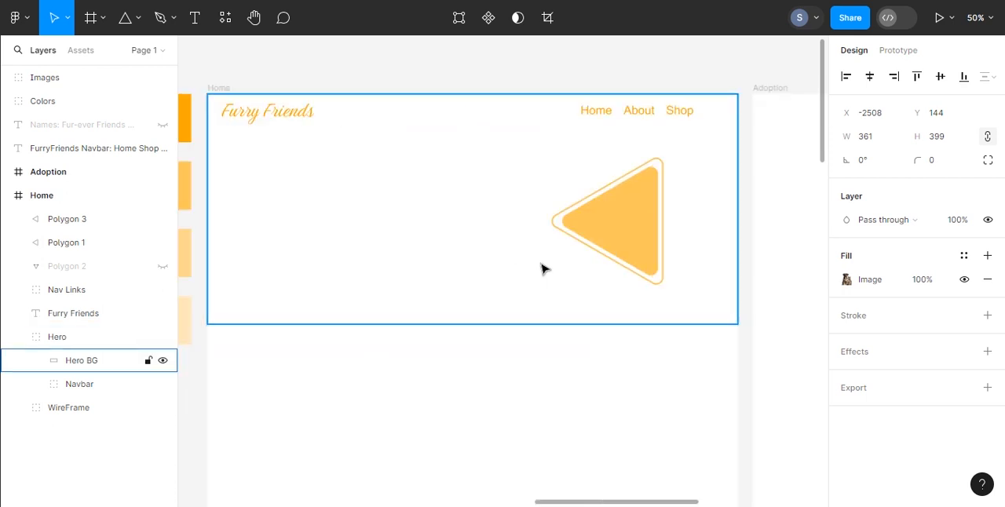
pyautogui.hotkey('ctrl', 'v')
pyautogui.moveTo(541, 273); pyautogui.dragTo(597, 256)
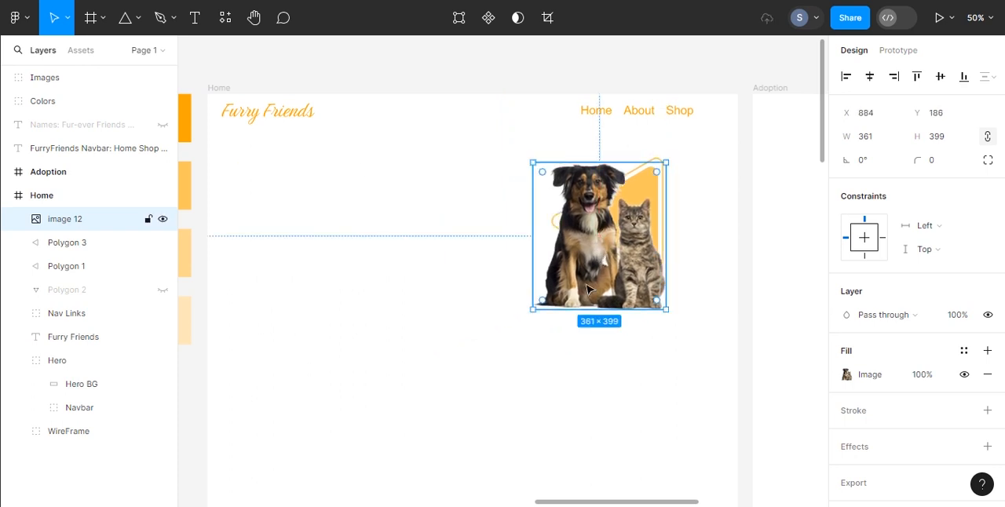
# Step: Group the filled and outlined triangles and enlarge the group proportionally to about 526 × 526
pyautogui.click(67, 241)
pyautogui.keyDown('shift'); pyautogui.click(66, 265); pyautogui.keyUp('shift')
pyautogui.rightClick(66, 266)
pyautogui.click(101, 218)
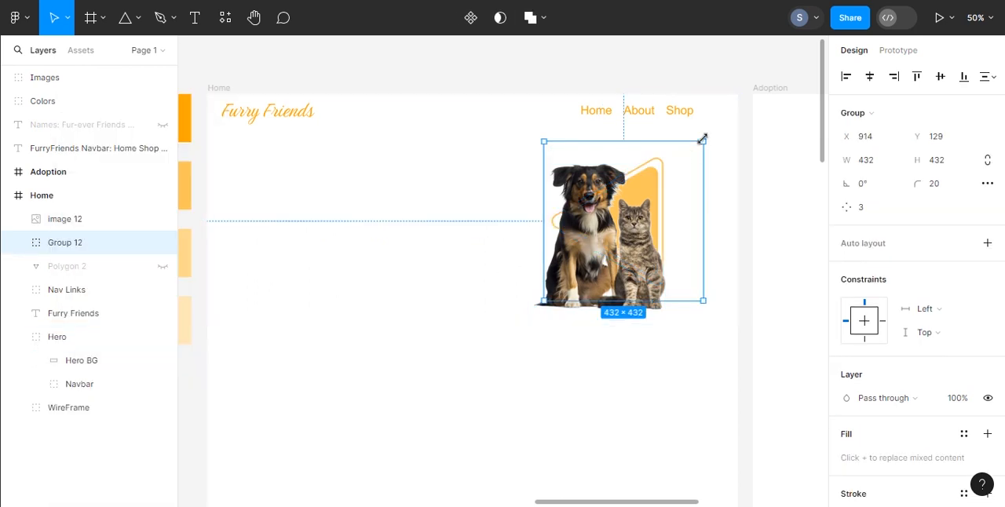
pyautogui.click(25, 243)
pyautogui.click(25, 242)
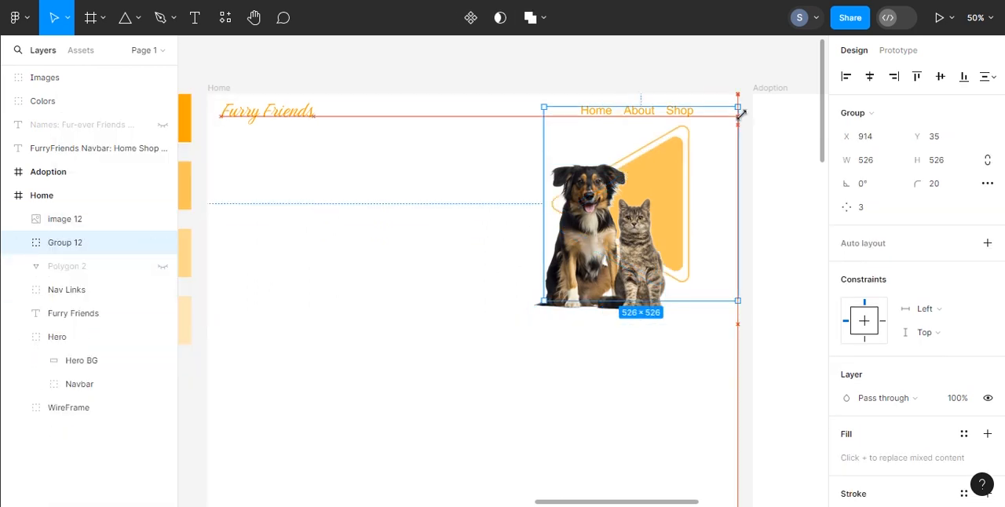
# Step: Enlarge the triangle group proportionally to about 703 × 703 and position it behind the pets at about X 747, Y 25
pyautogui.click(663, 183)
pyautogui.moveTo(681, 192); pyautogui.dragTo(657, 204)
pyautogui.hotkey('ctrl', 'z')
pyautogui.moveTo(684, 164); pyautogui.dragTo(657, 183)
pyautogui.moveTo(713, 125); pyautogui.dragTo(779, 96)
pyautogui.moveTo(682, 156); pyautogui.dragTo(651, 201)
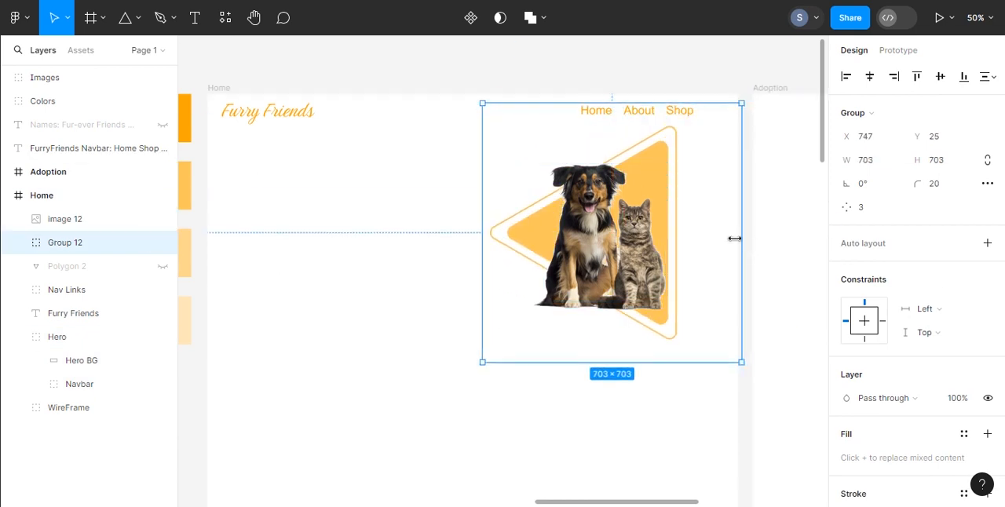
# Step: Try rotating the triangle group, and undo the rotation
pyautogui.click(562, 56)
pyautogui.click(659, 318)
pyautogui.moveTo(772, 333); pyautogui.dragTo(792, 293)
pyautogui.hotkey('ctrl', 'z')
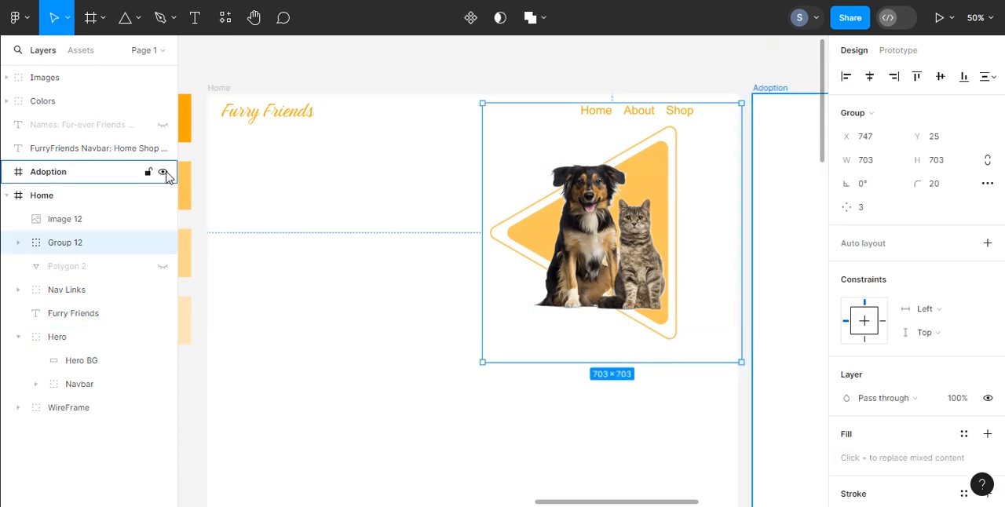
# Step: Hide the Adoption frame and move the Nav Links group into the Hero's Navbar group
pyautogui.click(164, 172)
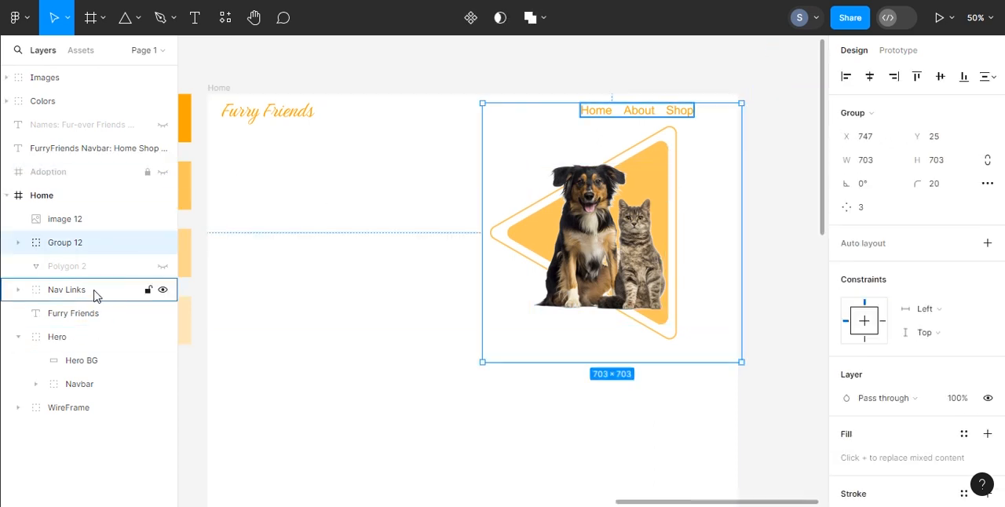
pyautogui.moveTo(80, 292); pyautogui.dragTo(87, 380)
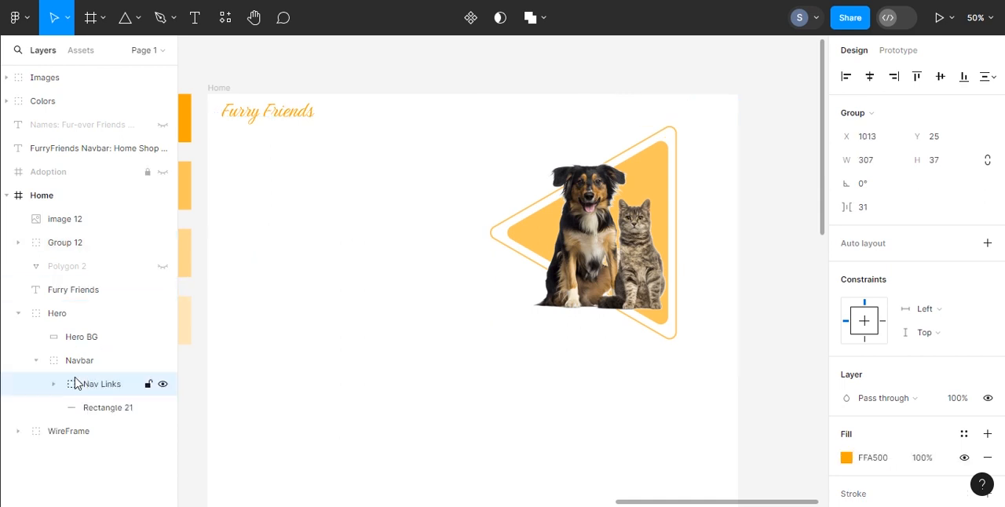
pyautogui.click(36, 360)
# Step: Lock the Hero BG and Navbar layers, and reorder Hero BG beneath Navbar
pyautogui.click(148, 339)
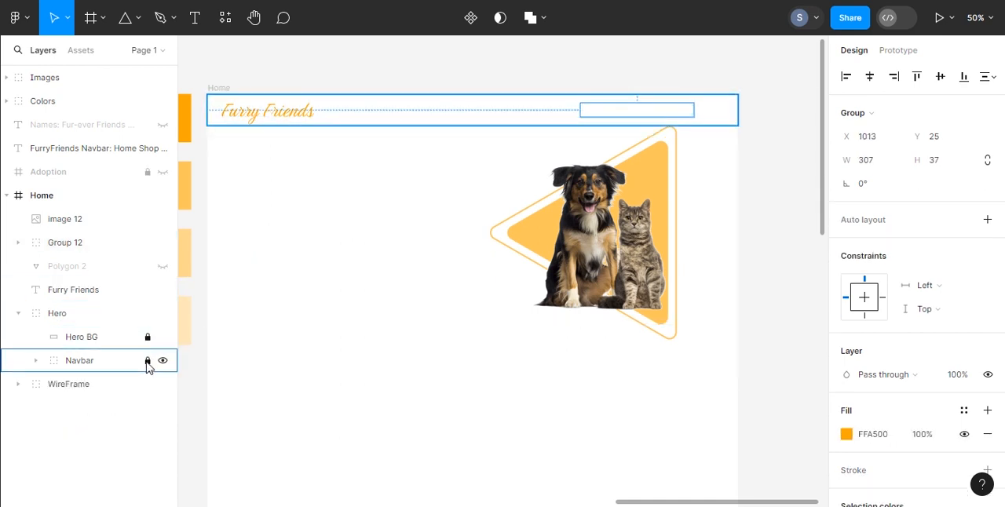
pyautogui.click(148, 360)
pyautogui.moveTo(82, 337); pyautogui.dragTo(83, 370)
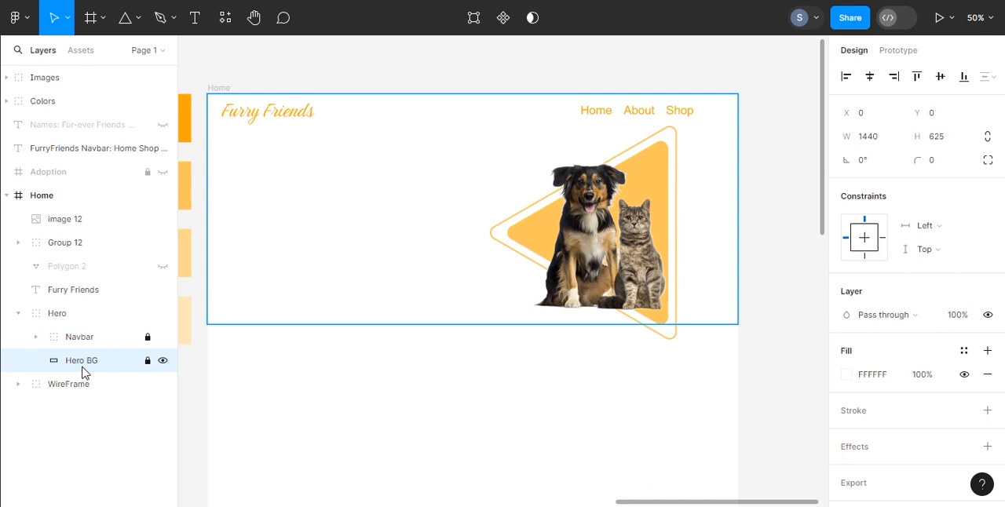
# Step: Rotate the triangle group slightly counterclockwise behind the dog and cat
pyautogui.click(98, 252)
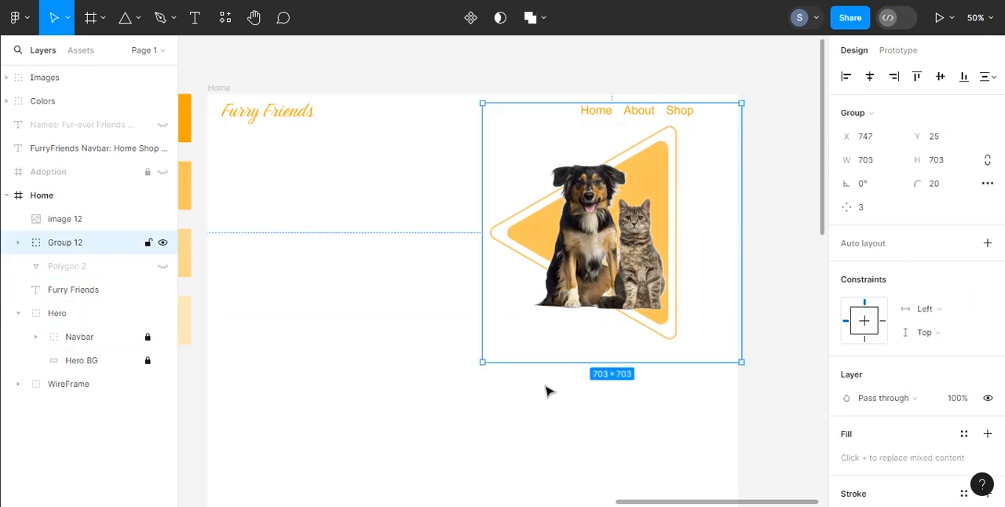
pyautogui.moveTo(746, 370); pyautogui.dragTo(777, 332)
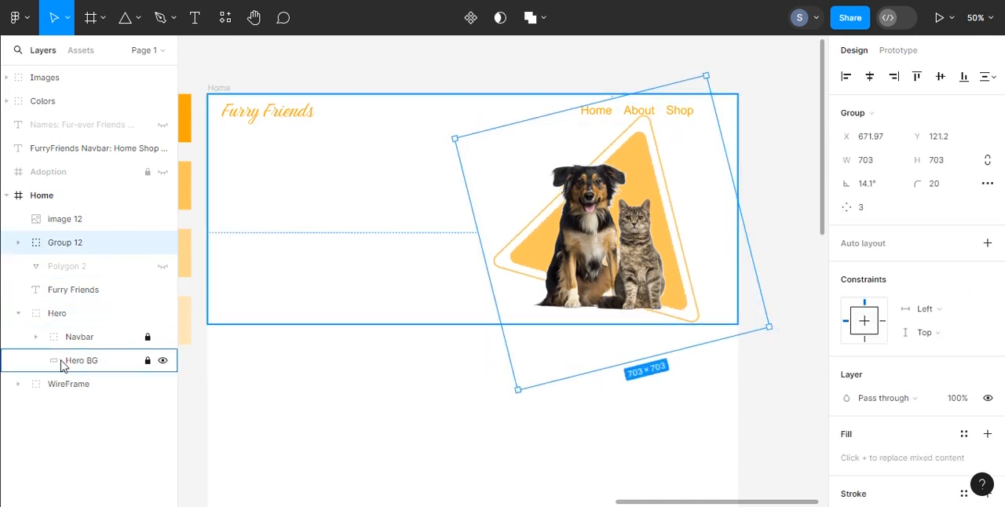
pyautogui.moveTo(778, 327); pyautogui.dragTo(748, 359)
# Step: Unlock Hero BG and extend its lower edge to a height of about 685
pyautogui.click(147, 360)
pyautogui.doubleClick(322, 325)
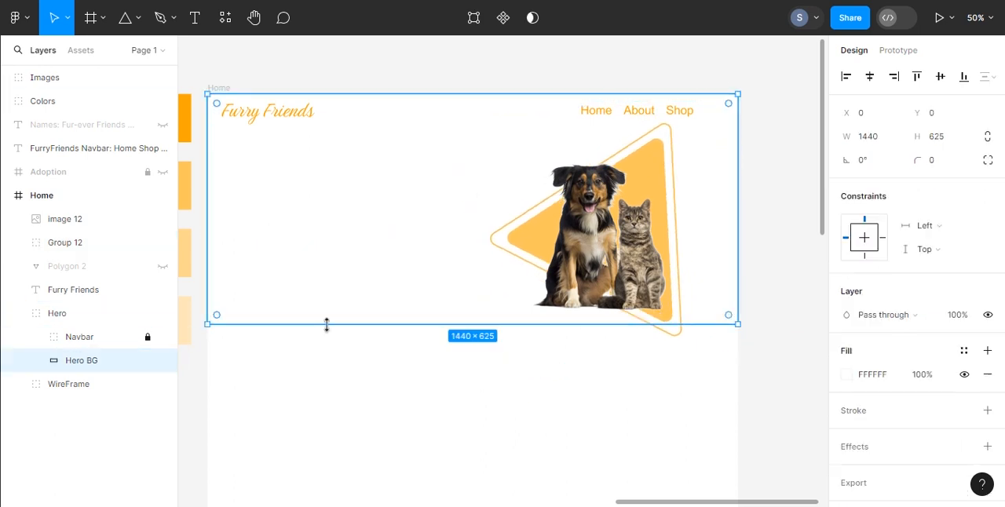
pyautogui.moveTo(323, 347); pyautogui.dragTo(322, 354)
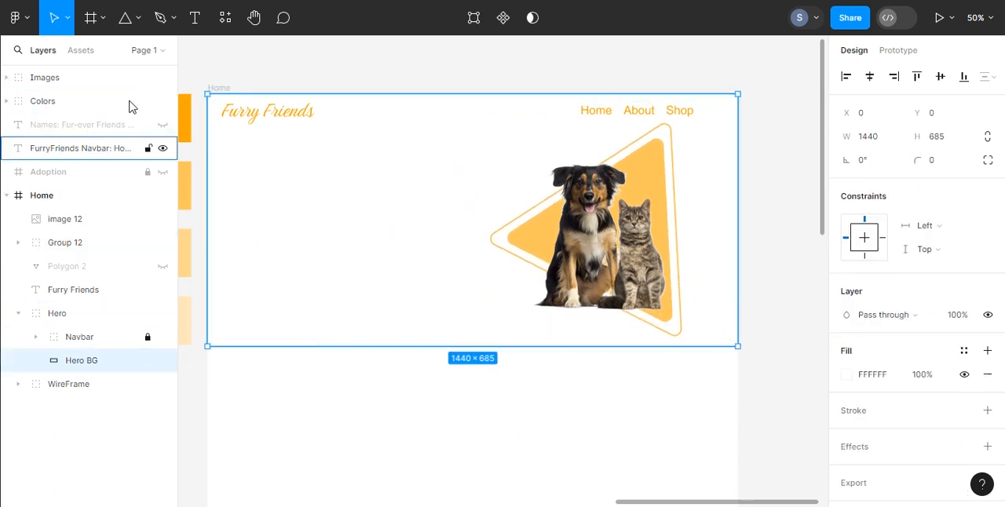
# Step: Add a text box about 522 × 114 reading "text" beneath the logo and set its font size to 64
pyautogui.press('t')
pyautogui.moveTo(222, 151); pyautogui.dragTo(415, 193)
pyautogui.write('text')
pyautogui.click(976, 398)
pyautogui.click(958, 451)
pyautogui.hotkey('ctrl', 'a')
pyautogui.click(975, 399)
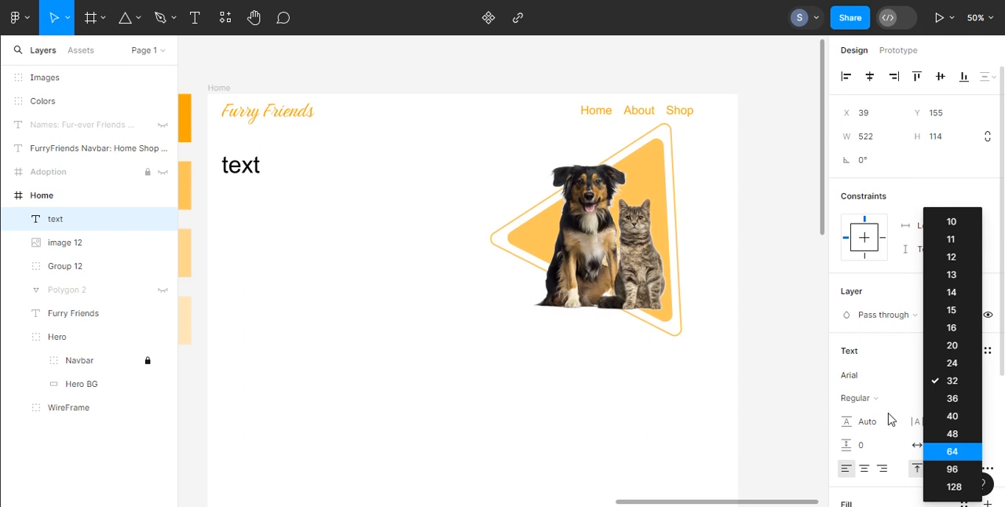
pyautogui.press('Return')
# Step: Replace the placeholder text with "Explore a World of Happy and Healthy Pets" copied from the Home Section of the content notes
pyautogui.hscroll(-6, 444, 296)
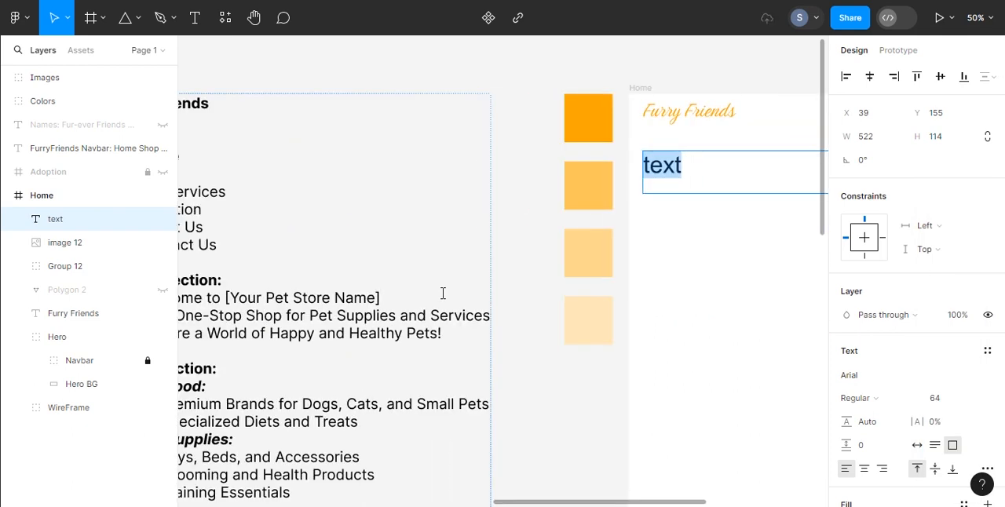
pyautogui.hscroll(-4, 443, 293)
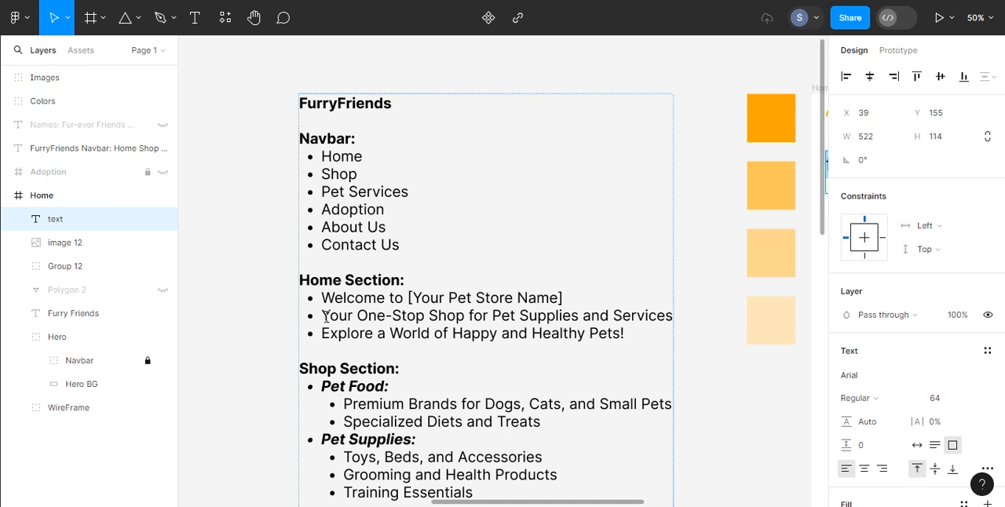
pyautogui.moveTo(620, 336); pyautogui.dragTo(319, 330)
pyautogui.hotkey('ctrl', 'c')
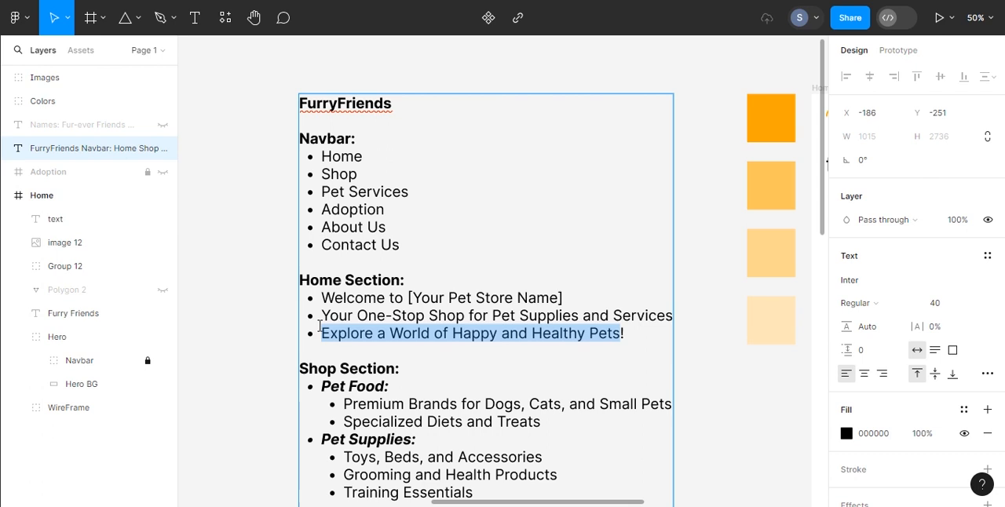
pyautogui.hscroll(10, 482, 238)
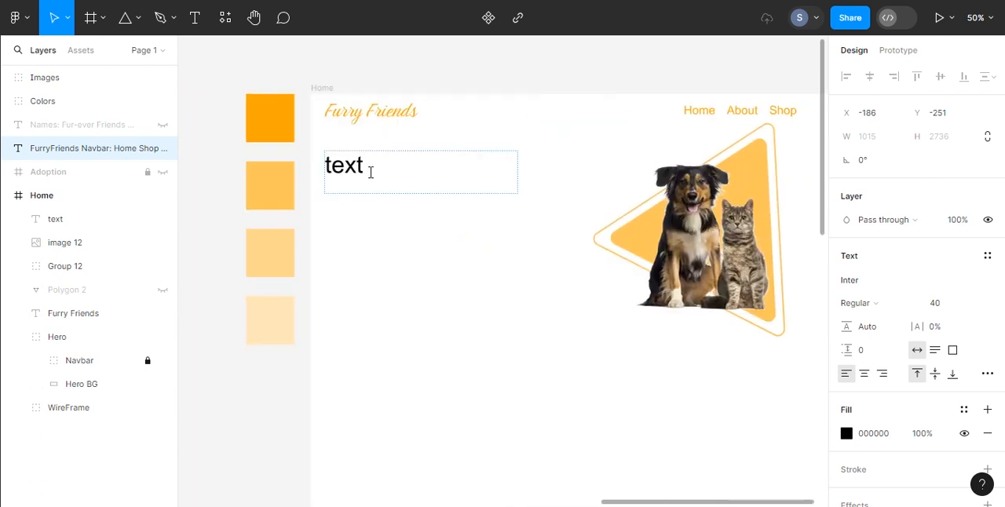
pyautogui.doubleClick(370, 167)
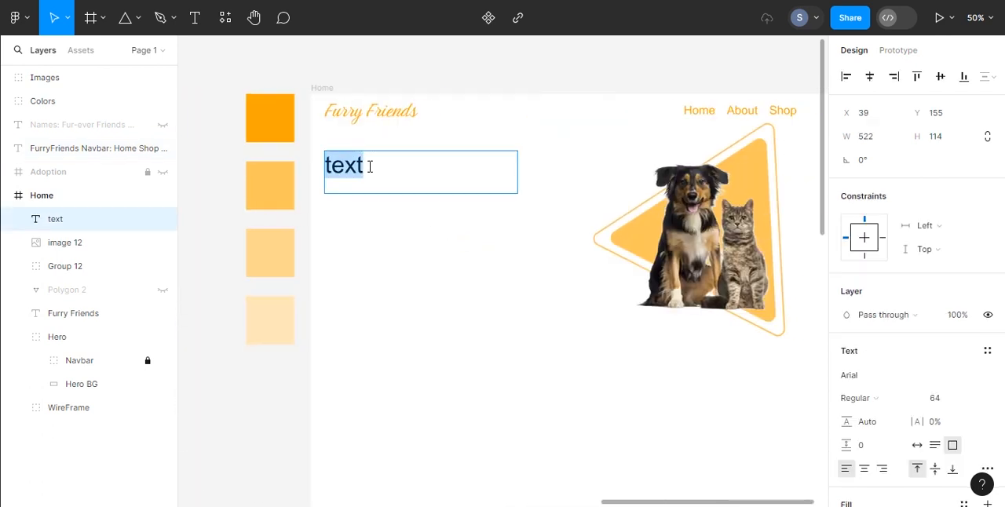
pyautogui.hotkey('ctrl', 'v')
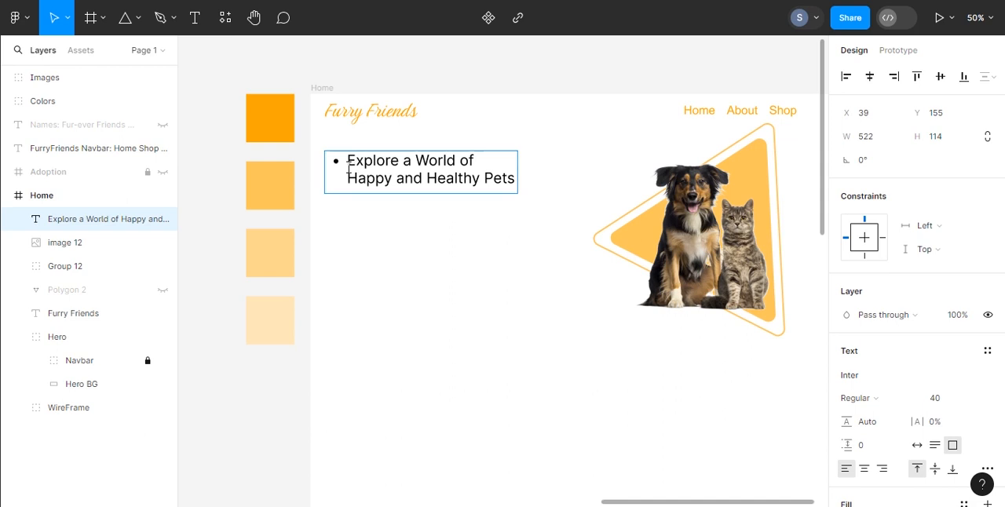
# Step: Remove the bullet from the headline and set the whole text's font size to 48
pyautogui.press('BackSpace')
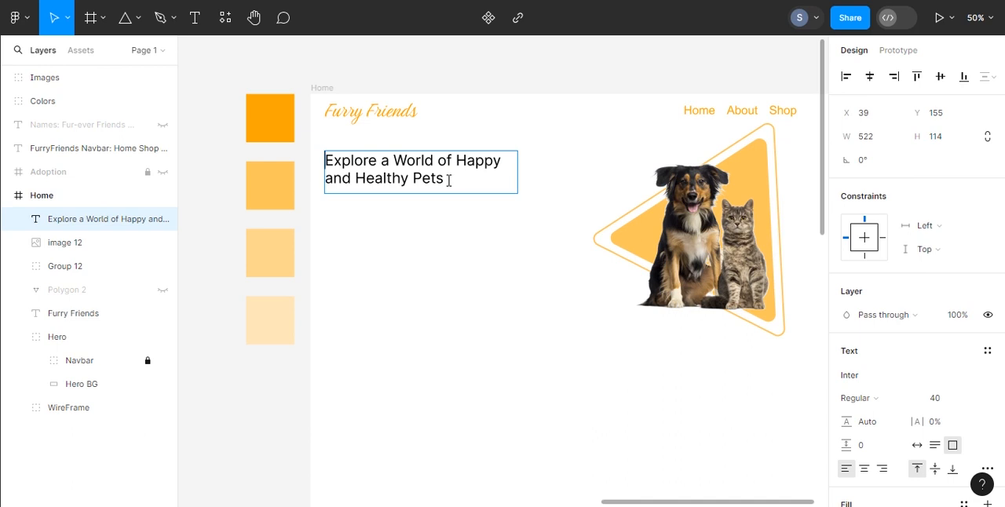
pyautogui.moveTo(448, 180); pyautogui.dragTo(331, 161)
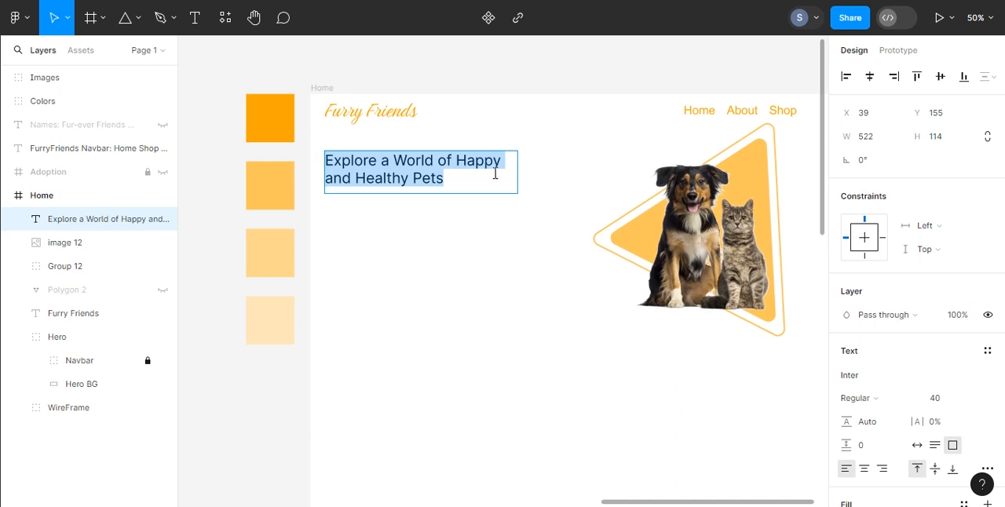
pyautogui.click(980, 399)
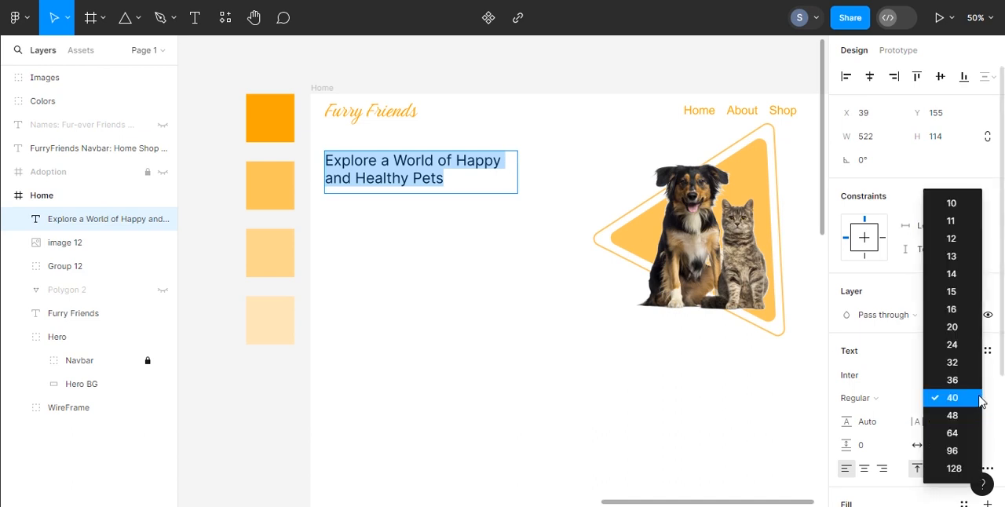
pyautogui.click(952, 415)
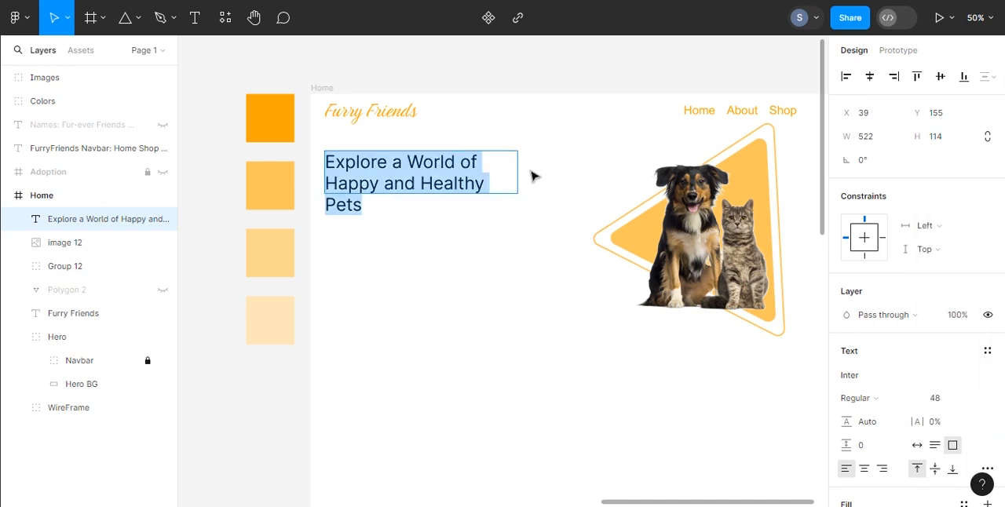
# Step: Make "Happy and Healthy Pets" in the headline bold and colour it orange FFA500
pyautogui.click(342, 183)
pyautogui.moveTo(327, 183)
pyautogui.mouseDown()
pyautogui.moveTo(487, 189)
pyautogui.moveTo(472, 208)
pyautogui.mouseUp()
pyautogui.scroll(-4, 882, 396)
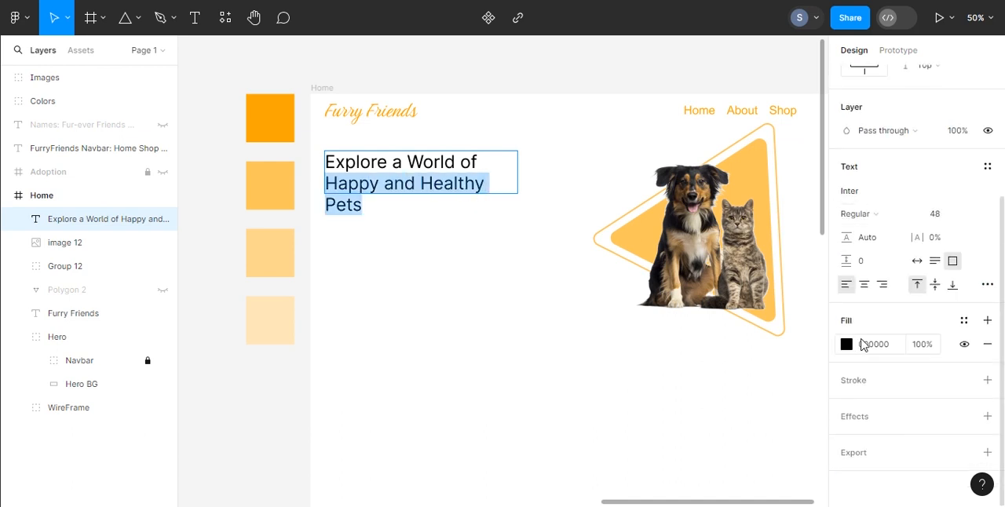
pyautogui.click(868, 219)
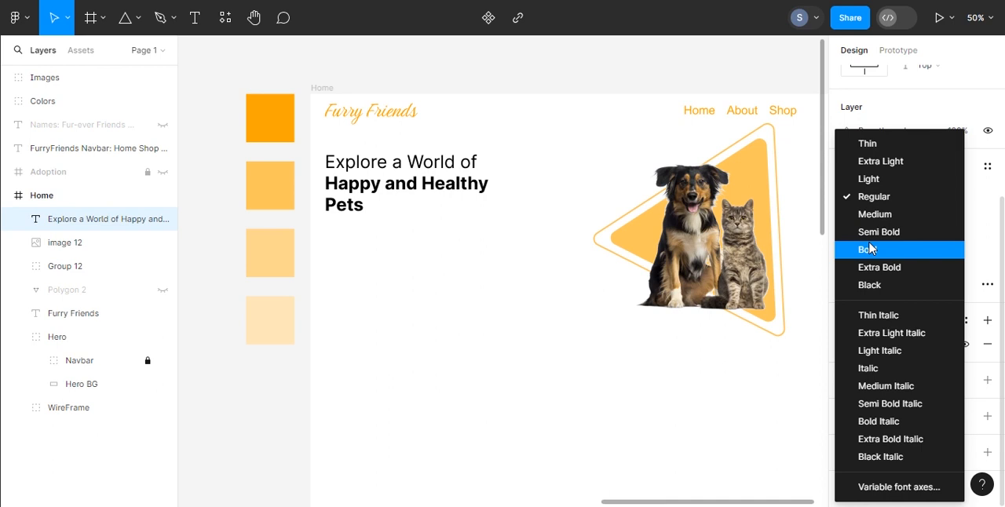
pyautogui.click(870, 249)
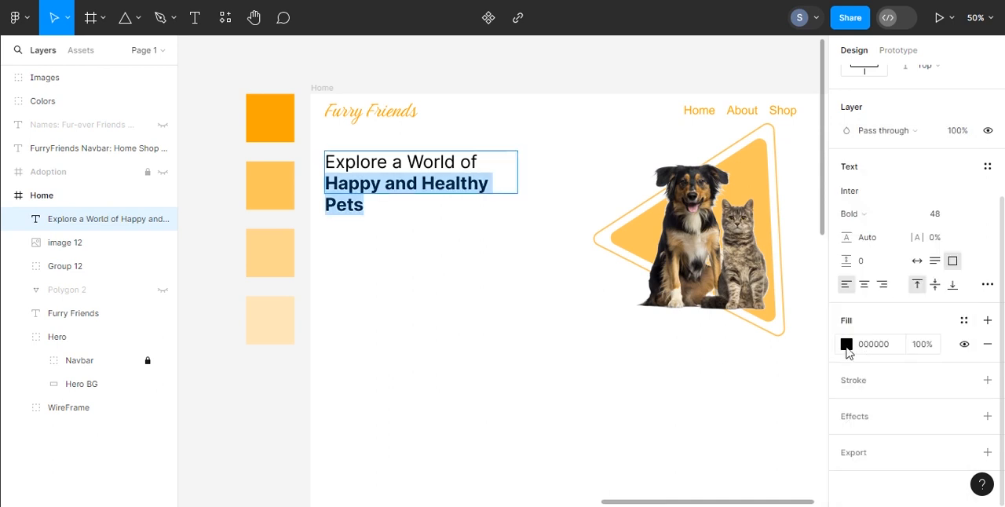
pyautogui.click(847, 344)
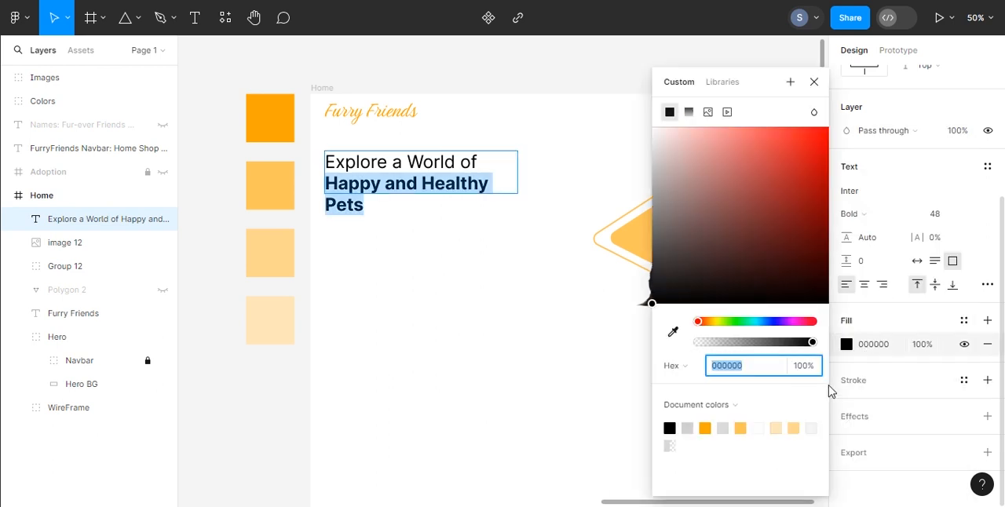
pyautogui.click(740, 428)
pyautogui.click(705, 429)
pyautogui.click(815, 82)
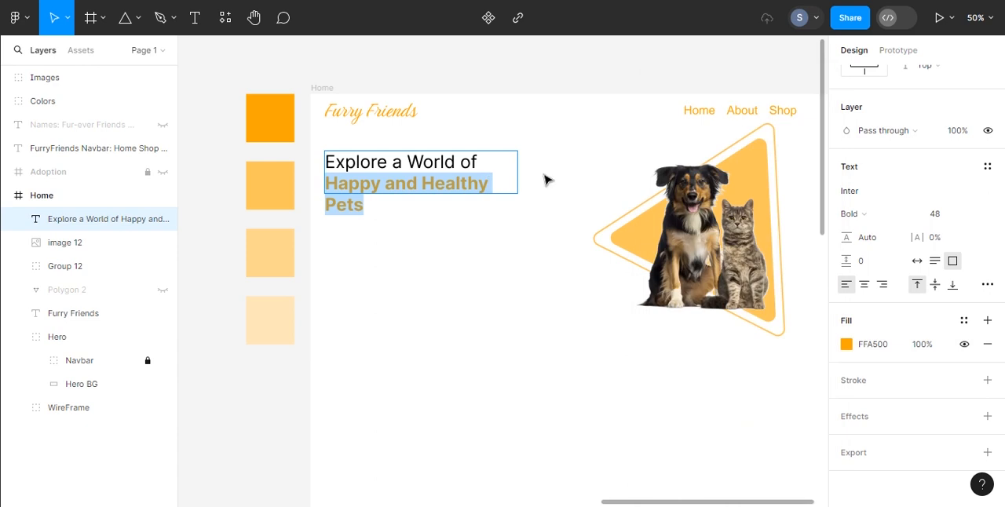
# Step: Set the font size of "Happy and Healthy Pets" to 64 and fit the headline box's height to its text
pyautogui.click(973, 217)
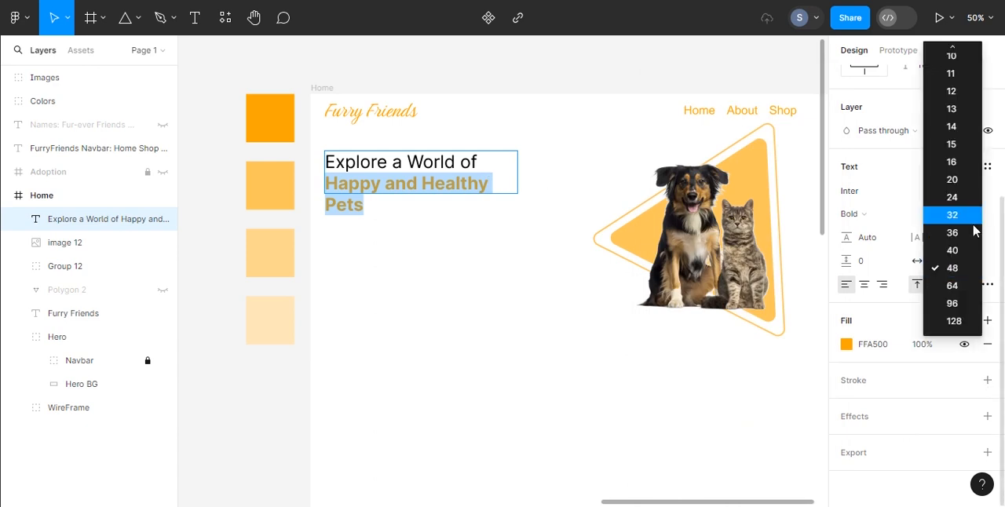
pyautogui.click(952, 285)
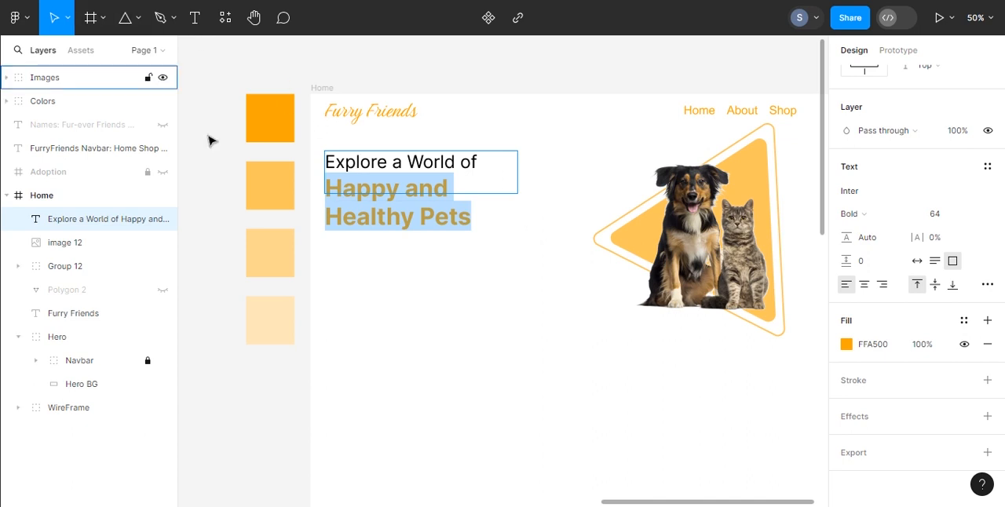
pyautogui.press('Escape')
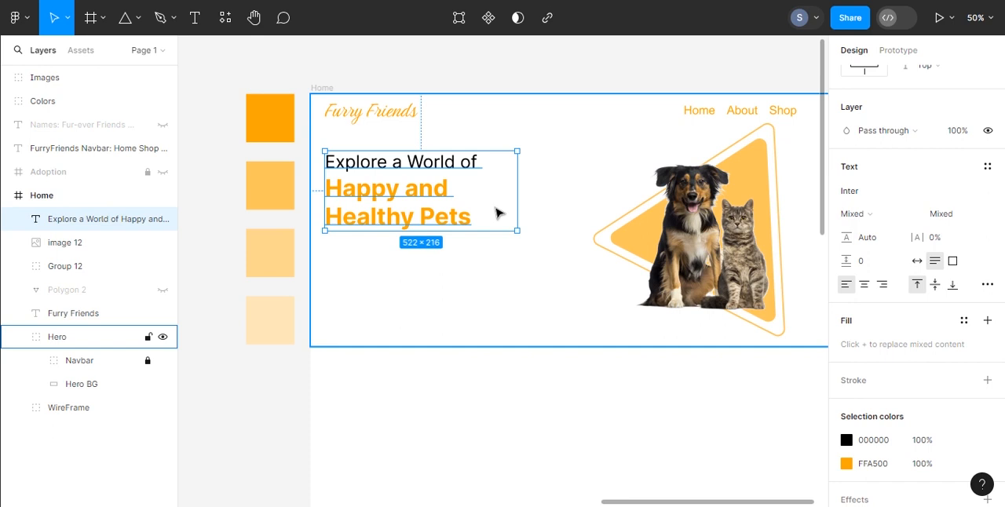
pyautogui.click(340, 264)
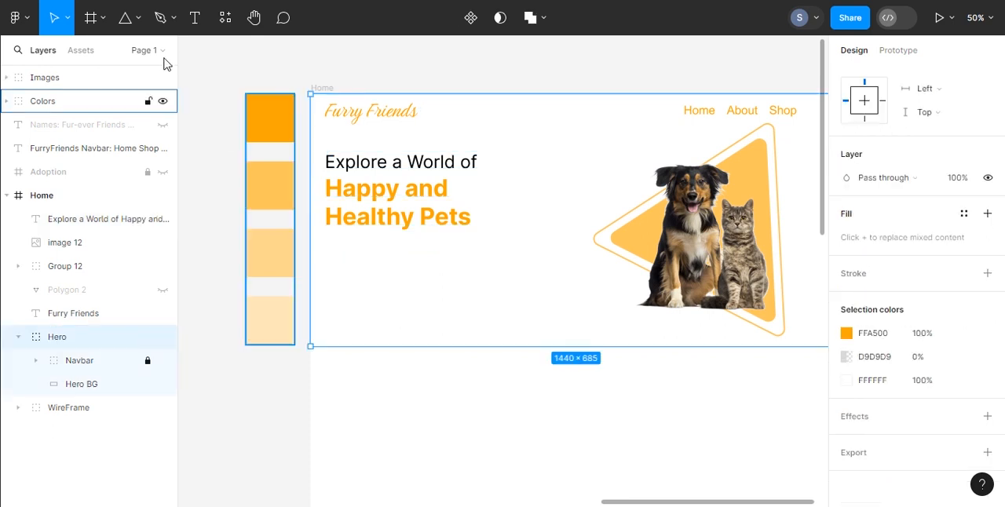
# Step: Draw a rectangle about 253 × 69 beneath the headline and set its corner radius to 28
pyautogui.click(138, 17)
pyautogui.click(128, 55)
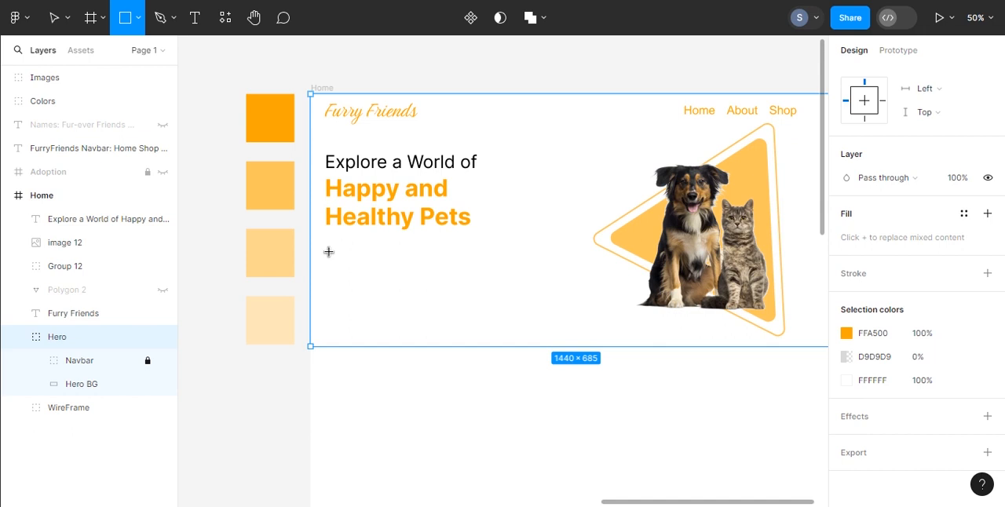
pyautogui.moveTo(329, 251); pyautogui.dragTo(421, 278)
pyautogui.click(934, 131)
pyautogui.write('26')
pyautogui.press('BackSpace')
pyautogui.write('8')
pyautogui.press('Return')
# Step: Fill the rounded rectangle beneath the headline with light orange FFC65C from the document colors
pyautogui.click(846, 344)
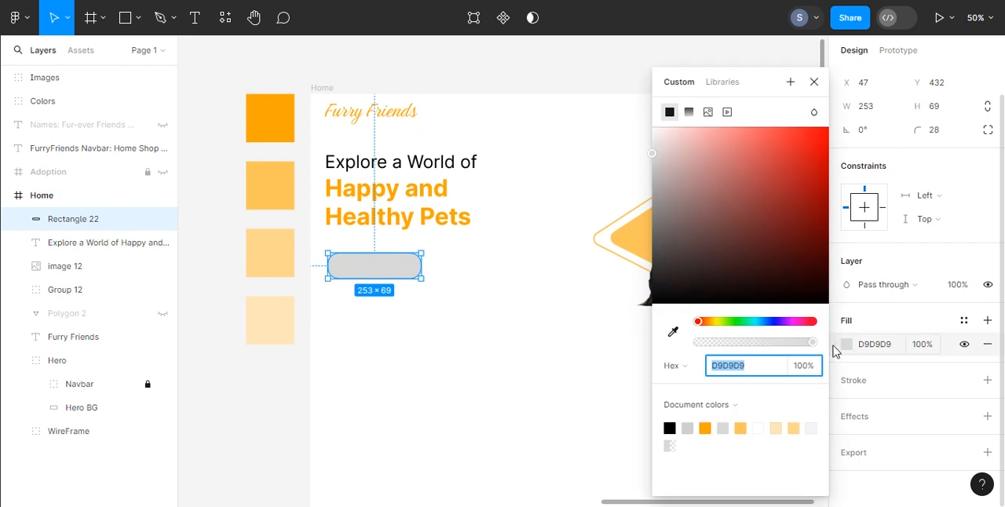
pyautogui.click(741, 428)
pyautogui.click(705, 428)
pyautogui.click(740, 428)
pyautogui.click(814, 84)
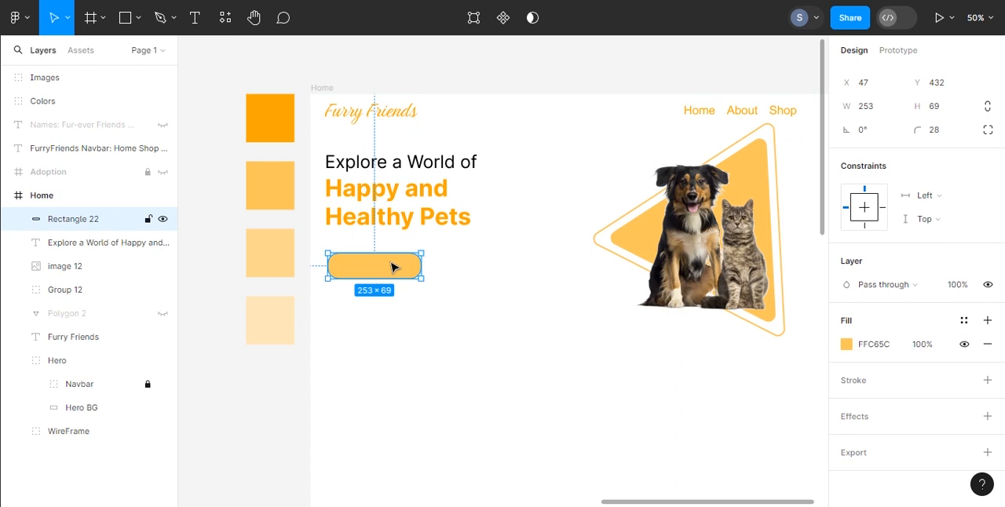
# Step: Duplicate the rounded rectangle to its right at X 327, copy its fill colour code and hide the duplicate's fill
pyautogui.moveTo(395, 265); pyautogui.dragTo(496, 268)
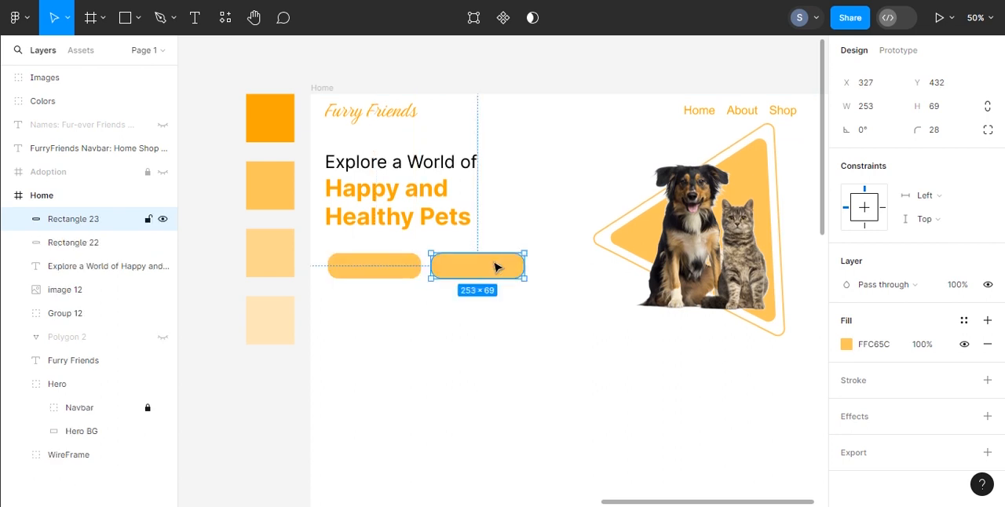
pyautogui.click(863, 350)
pyautogui.click(839, 346)
pyautogui.click(863, 348)
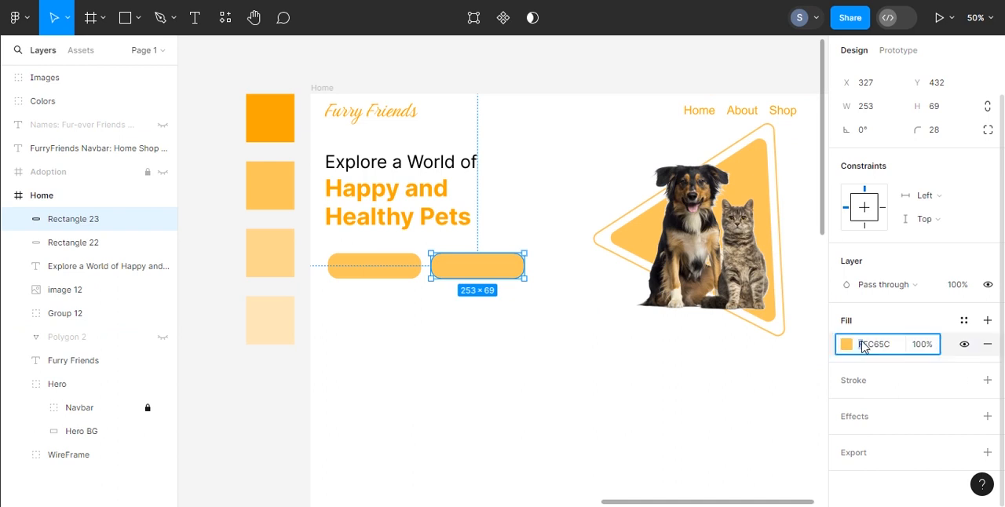
pyautogui.doubleClick(870, 350)
pyautogui.hotkey('ctrl', 'c')
pyautogui.click(964, 345)
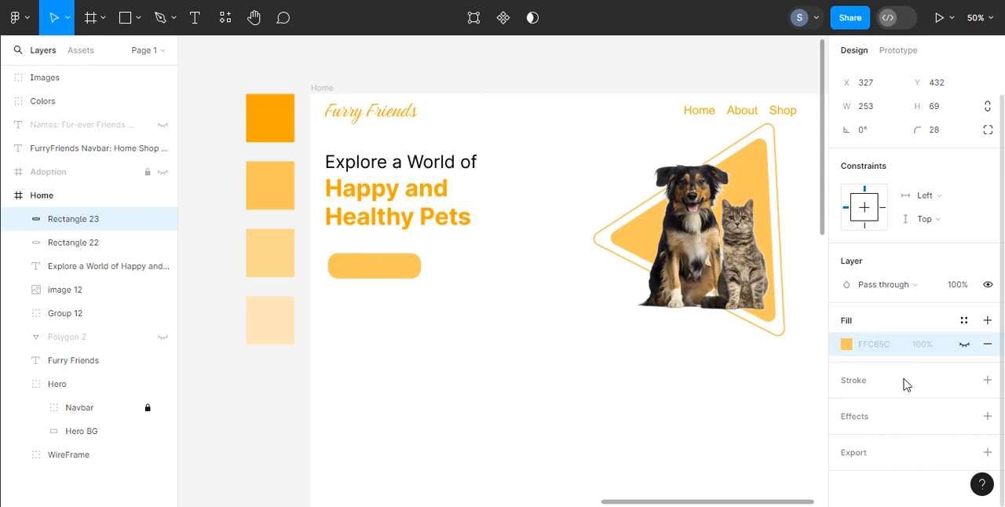
# Step: Add an inside stroke in FFC65C to the unfilled rounded rectangle and set its thickness to 3
pyautogui.click(988, 380)
pyautogui.click(886, 405)
pyautogui.hotkey('ctrl', 'v')
pyautogui.press('Return')
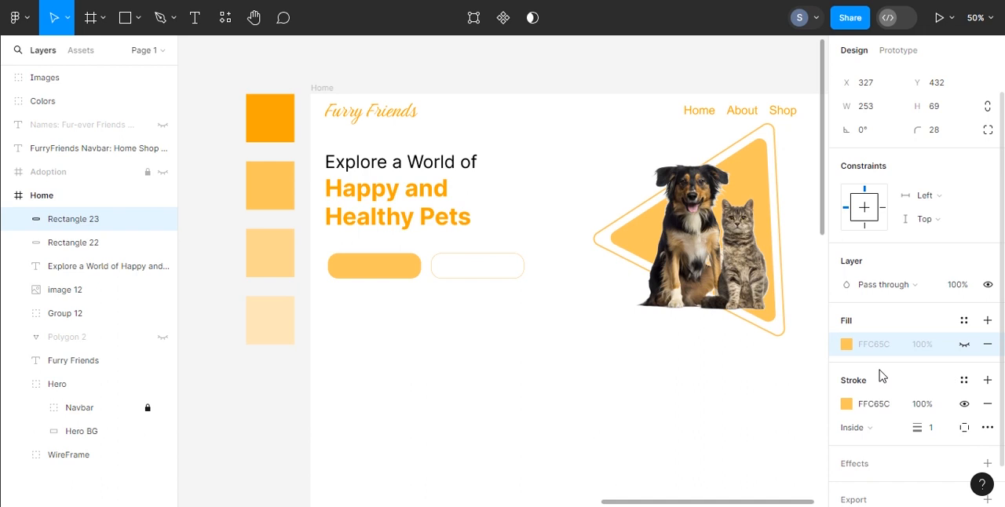
pyautogui.click(937, 432)
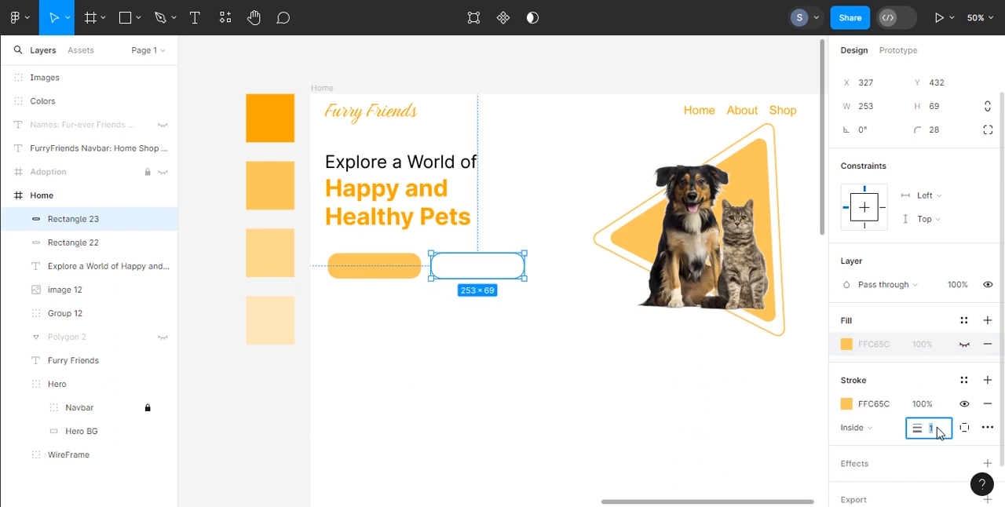
pyautogui.press('Return')
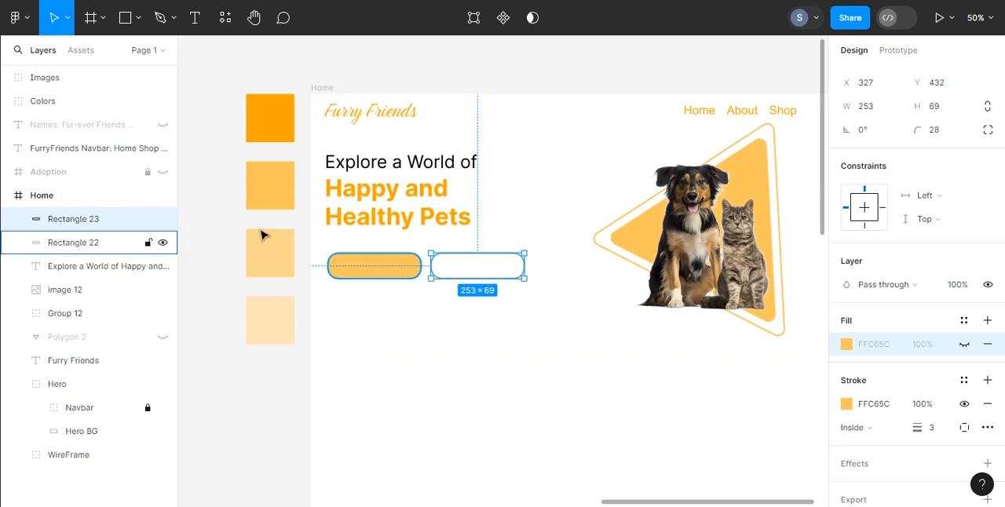
# Step: Add a text box about 194 × 55 reading "Shop" on the filled button and set it to Arial Bold
pyautogui.click(194, 18)
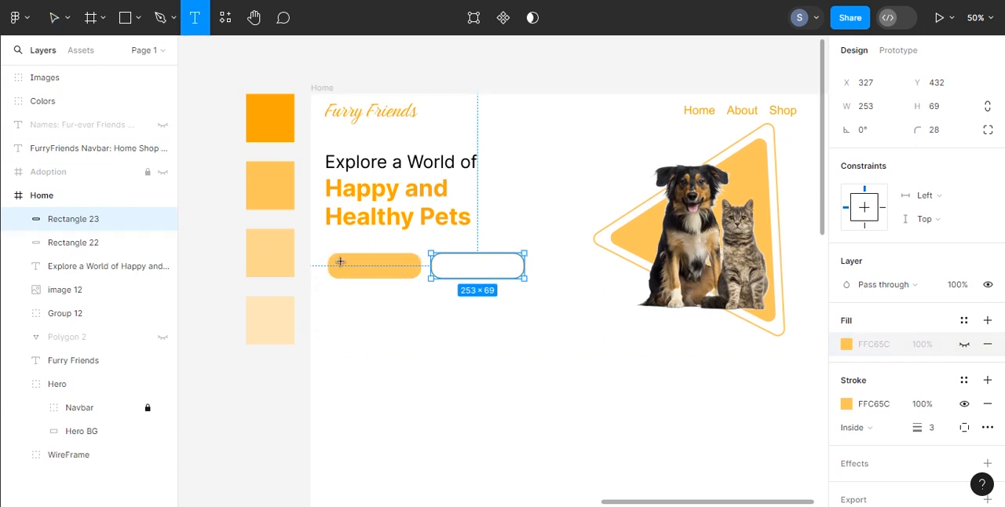
pyautogui.moveTo(339, 253); pyautogui.dragTo(409, 275)
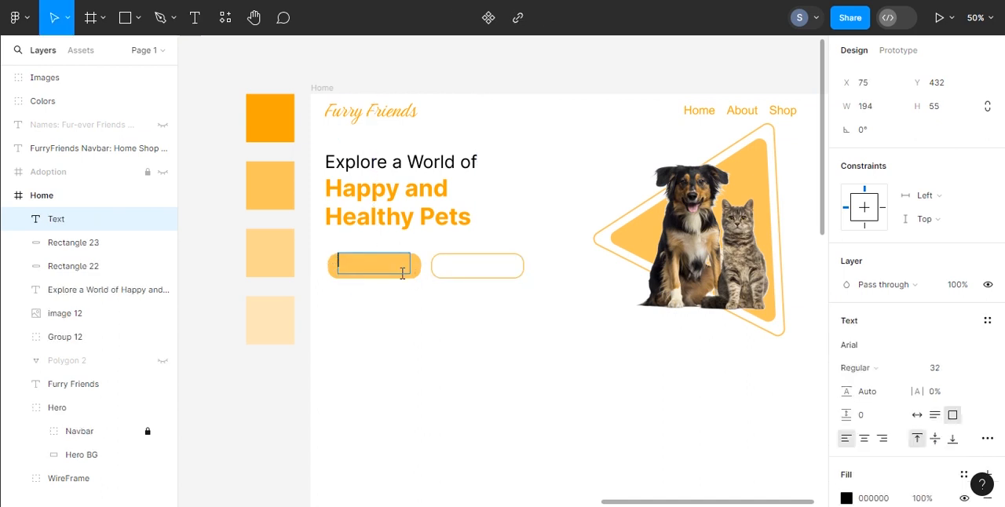
pyautogui.write('S')
pyautogui.hotkey('ctrl', 'a')
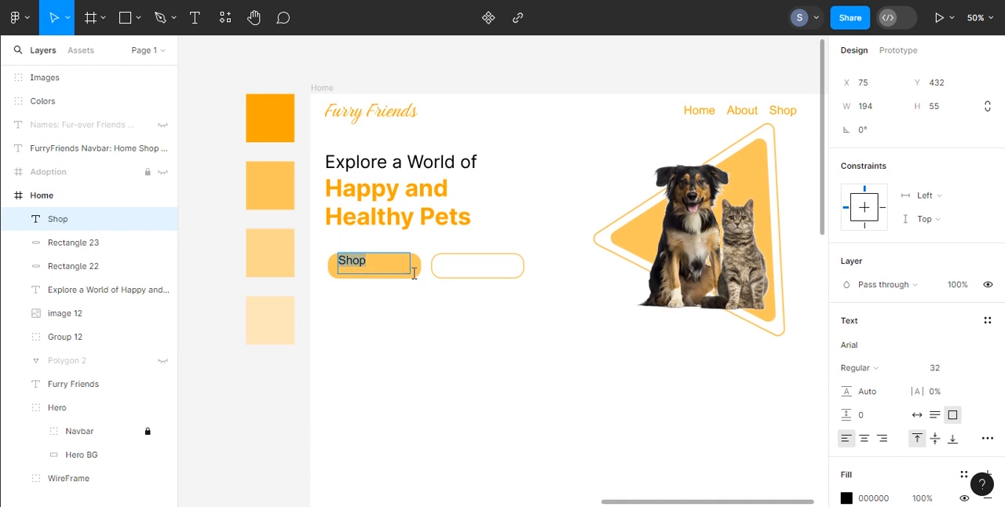
pyautogui.click(877, 350)
pyautogui.click(875, 370)
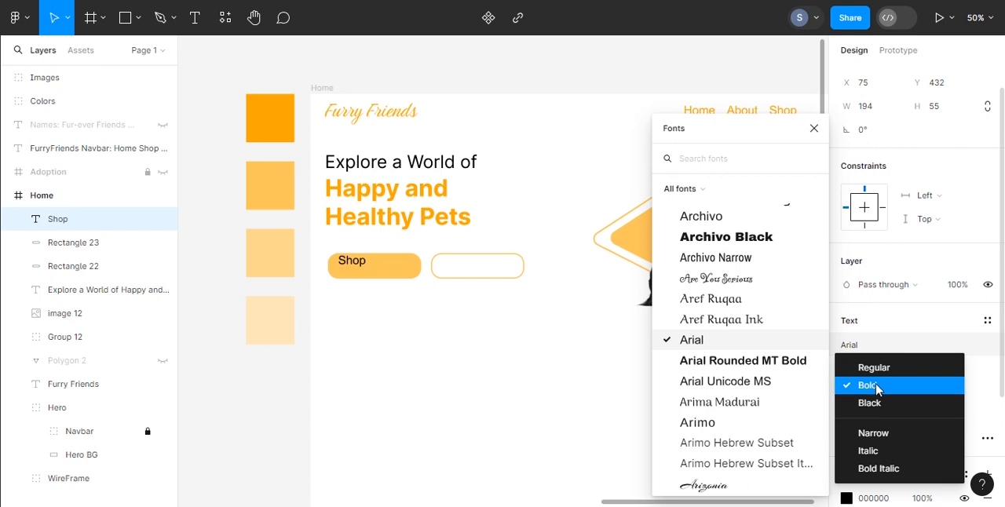
pyautogui.click(876, 387)
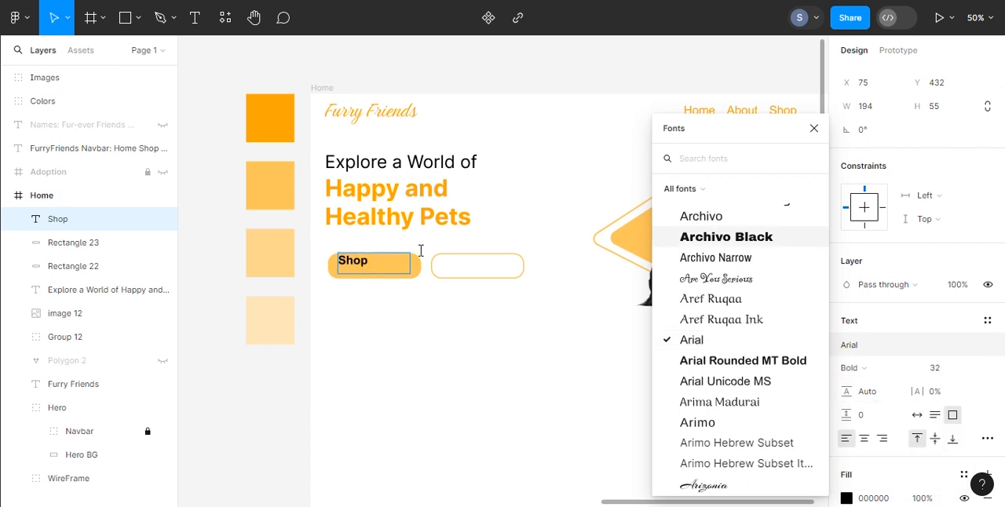
pyautogui.click(417, 277)
pyautogui.click(815, 129)
# Step: Duplicate the Shop label onto the outlined button, change it to "Adopt" and set the labels to auto width
pyautogui.moveTo(363, 270); pyautogui.dragTo(479, 272)
pyautogui.doubleClick(475, 269)
pyautogui.scroll(-2, 474, 268)
pyautogui.hscroll(-3, 475, 269)
pyautogui.hscroll(5, 474, 269)
pyautogui.write('Adop')
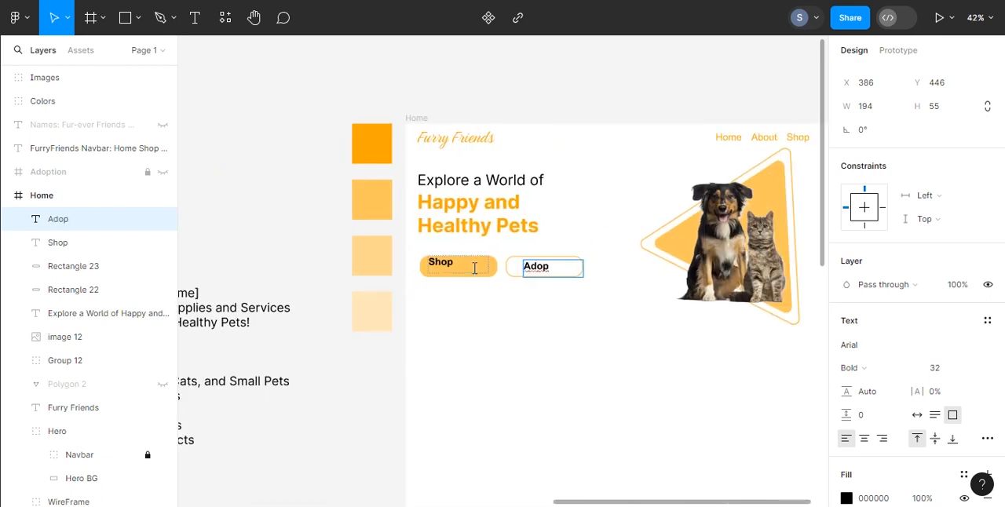
pyautogui.click(446, 264)
pyautogui.click(917, 415)
# Step: Group the Shop label with its filled rounded rectangle and name the group "Button"
pyautogui.click(79, 290)
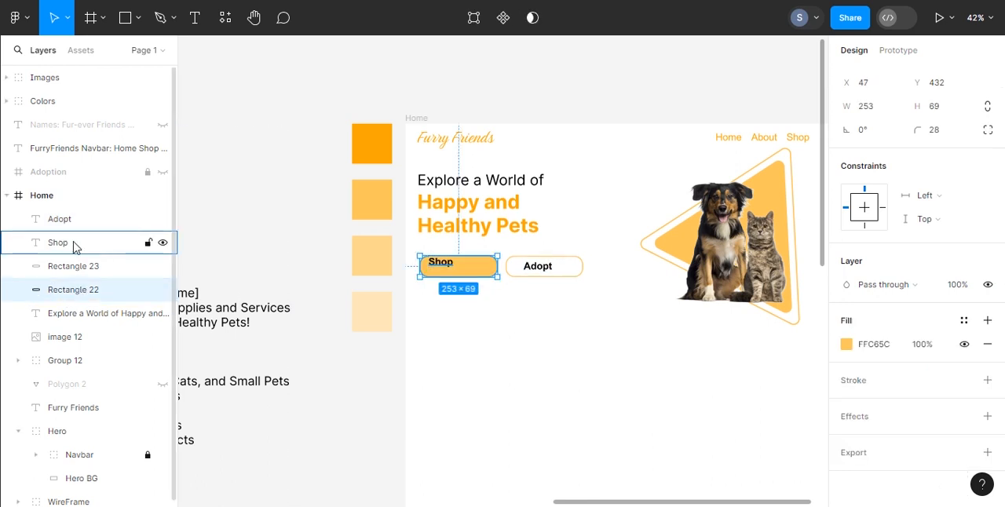
pyautogui.keyDown('shift'); pyautogui.click(76, 248); pyautogui.keyUp('shift')
pyautogui.click(79, 290)
pyautogui.keyDown('ctrl'); pyautogui.click(81, 248); pyautogui.keyUp('ctrl')
pyautogui.rightClick(81, 248)
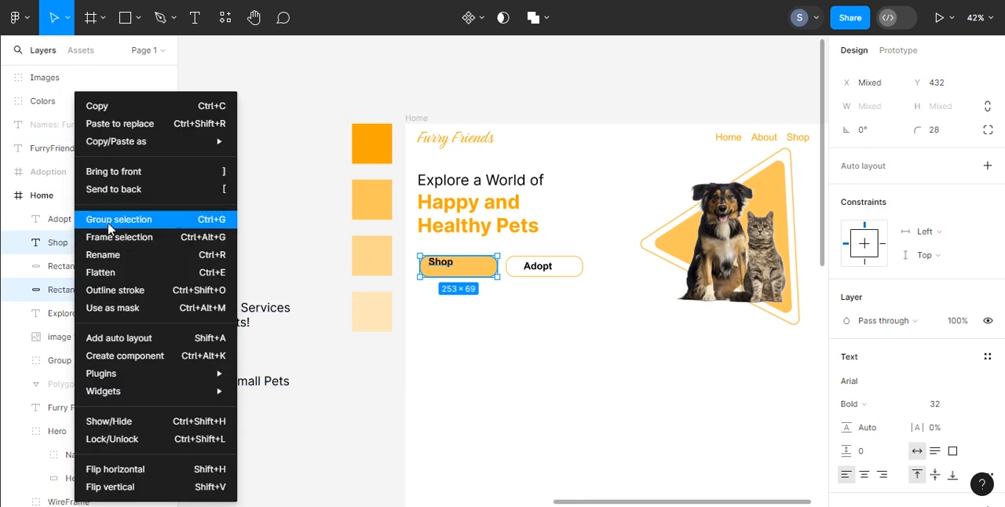
pyautogui.click(110, 221)
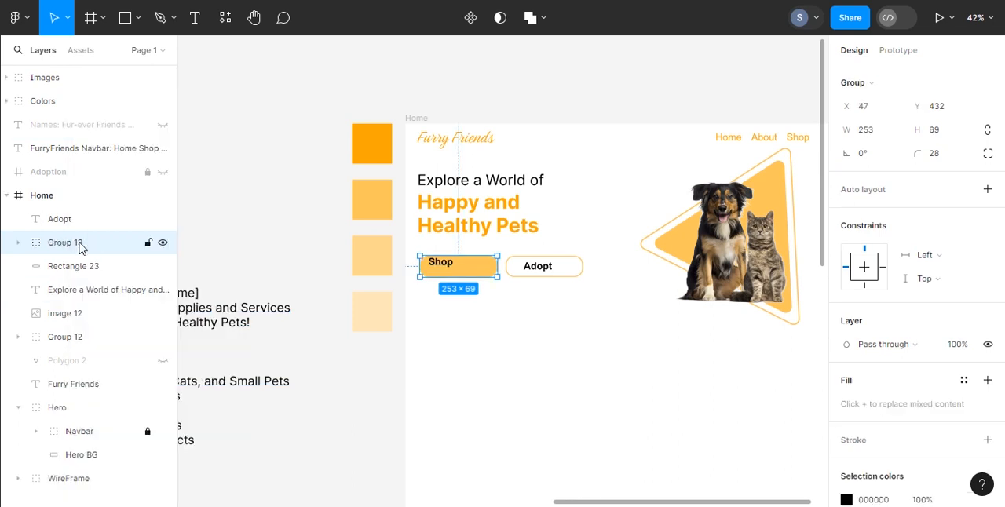
pyautogui.doubleClick(81, 247)
pyautogui.write('Button')
pyautogui.press('Return')
# Step: Group the Adopt label with its outlined rectangle and name the group "Button outline"
pyautogui.click(82, 219)
pyautogui.keyDown('shift'); pyautogui.click(83, 265); pyautogui.keyUp('shift')
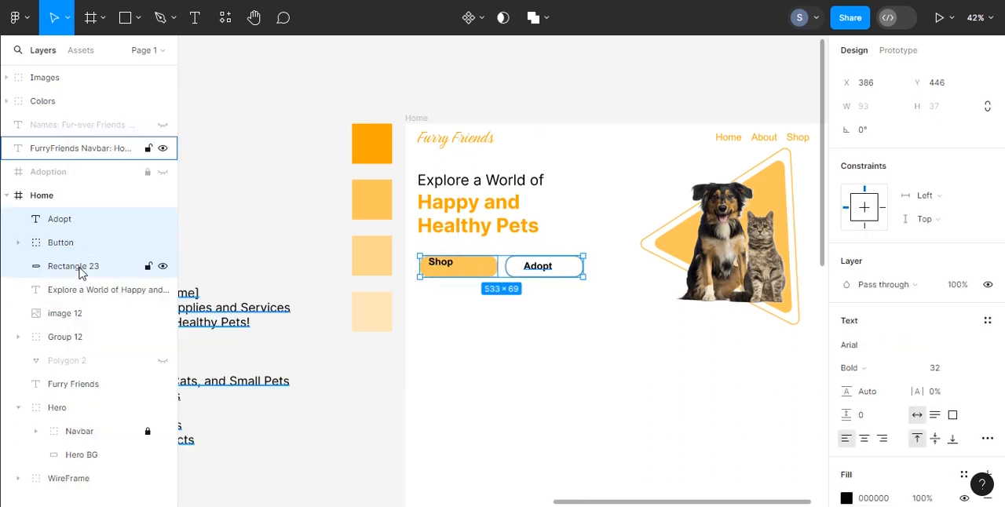
pyautogui.rightClick(84, 219)
pyautogui.click(97, 225)
pyautogui.doubleClick(96, 225)
pyautogui.write('Button out')
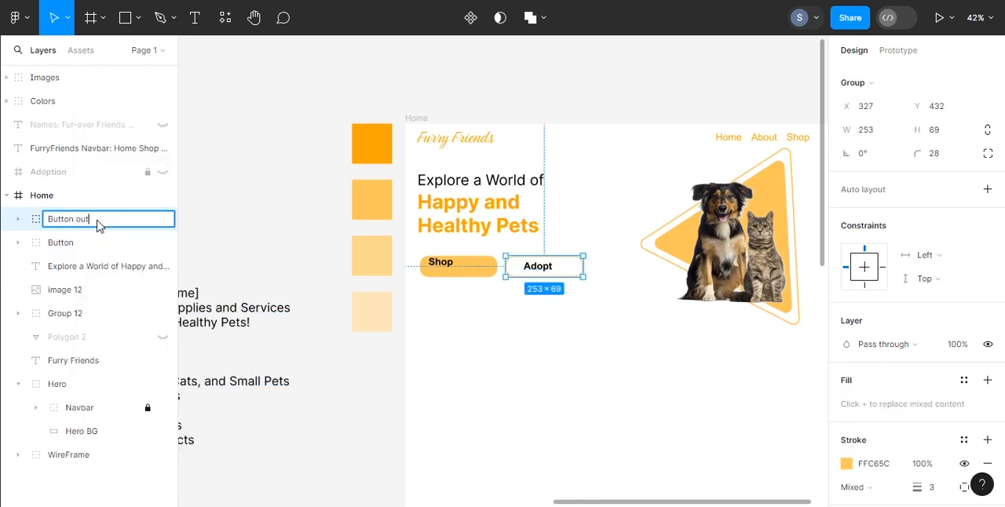
pyautogui.write('line')
pyautogui.press('Return')
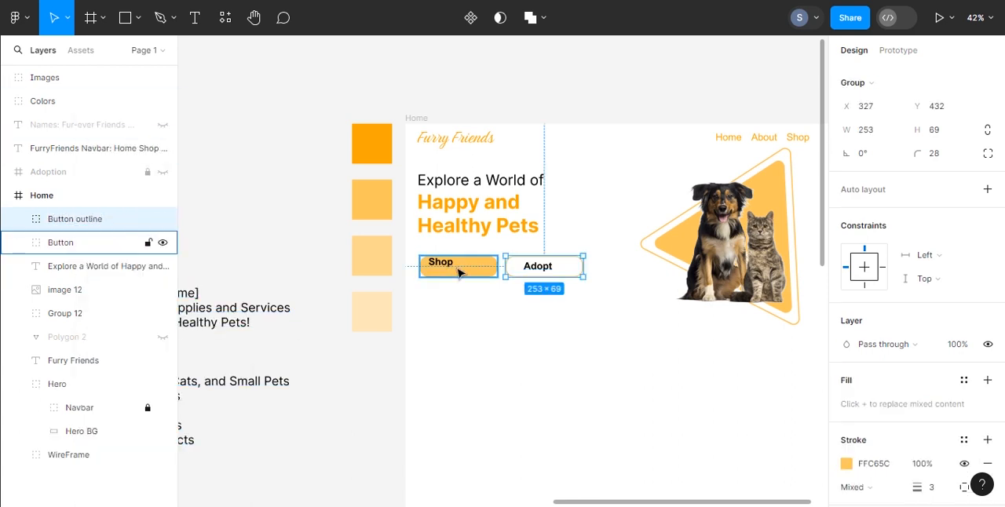
# Step: Center the Shop label horizontally and vertically on its filled rectangle in the Button group
pyautogui.click(18, 244)
pyautogui.click(79, 267)
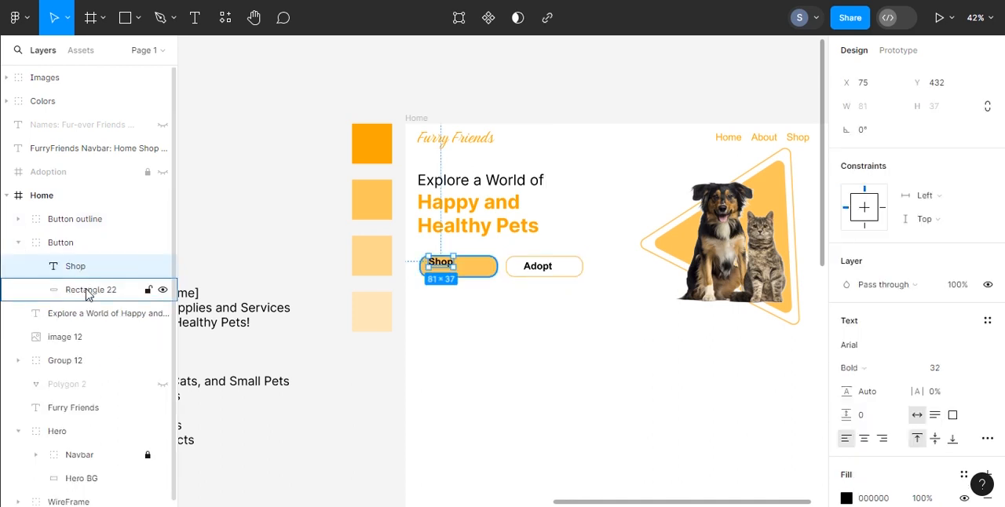
pyautogui.keyDown('shift'); pyautogui.click(87, 289); pyautogui.keyUp('shift')
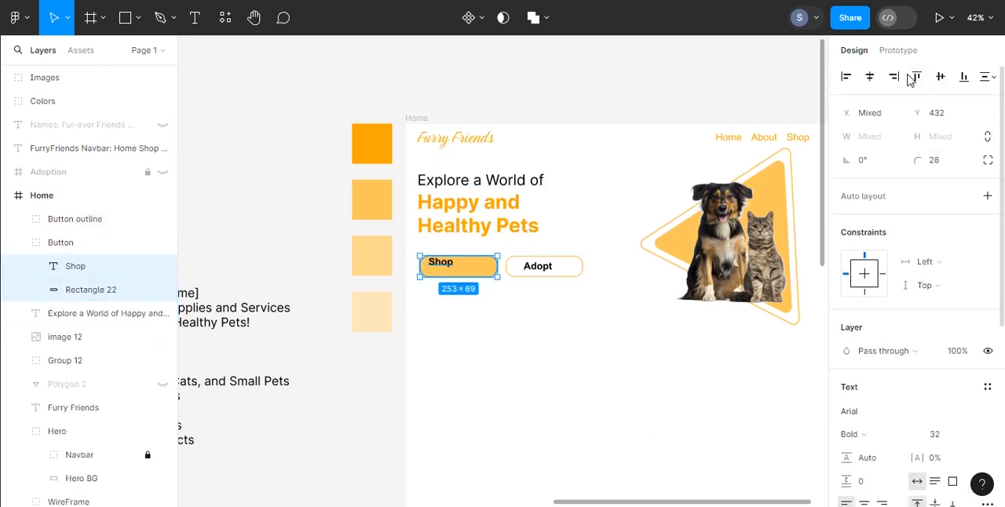
pyautogui.click(872, 78)
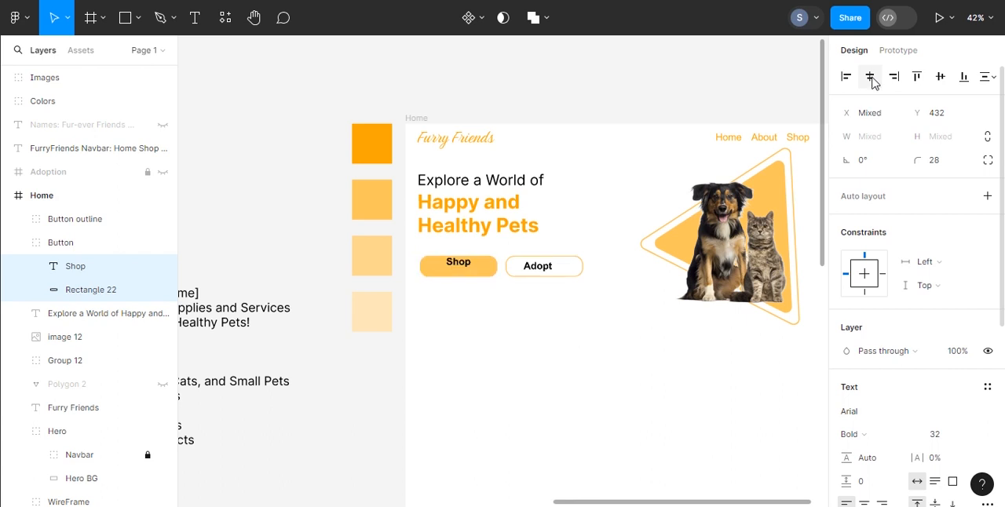
pyautogui.click(946, 79)
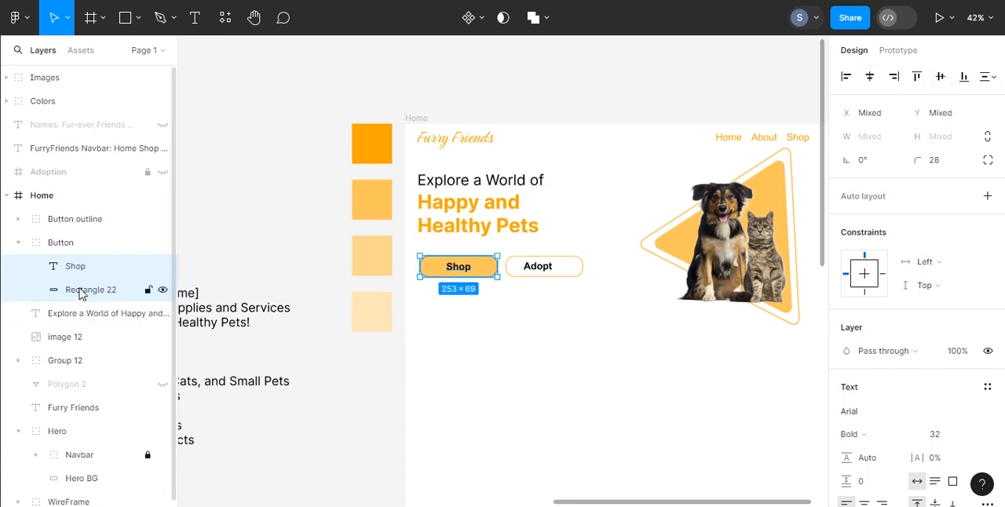
# Step: Center the Adopt label horizontally and vertically on the rectangle in the Button outline group
pyautogui.click(19, 220)
pyautogui.click(78, 243)
pyautogui.keyDown('shift'); pyautogui.click(84, 268); pyautogui.keyUp('shift')
pyautogui.click(870, 77)
pyautogui.click(941, 77)
# Step: Set the stroke thickness of the Adopt button's outlined rectangle to 4
pyautogui.scroll(-1, 839, 463)
pyautogui.click(91, 267)
pyautogui.click(938, 385)
pyautogui.write('4')
pyautogui.press('Return')
pyautogui.click(599, 267)
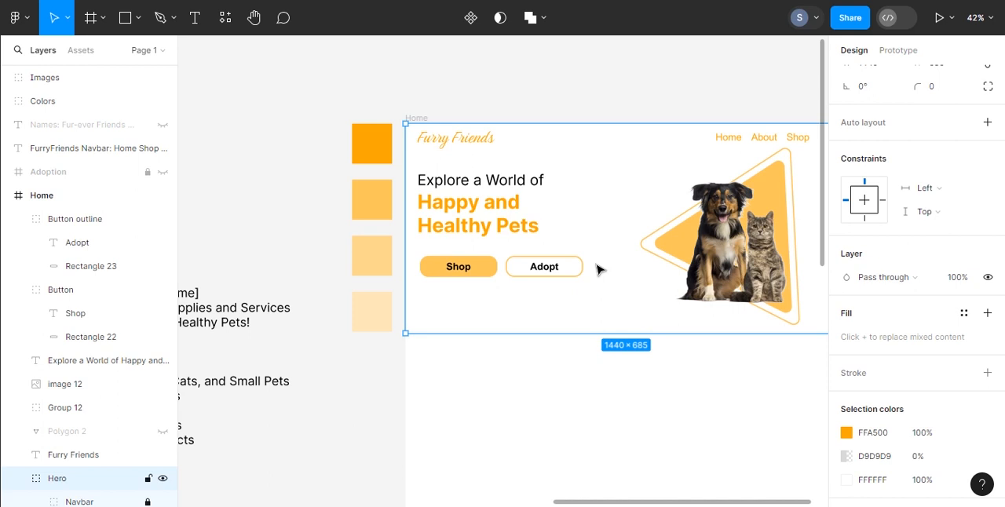
# Step: Recolor the Adopt label to FFC65C, copied from its outline's stroke color
pyautogui.click(79, 245)
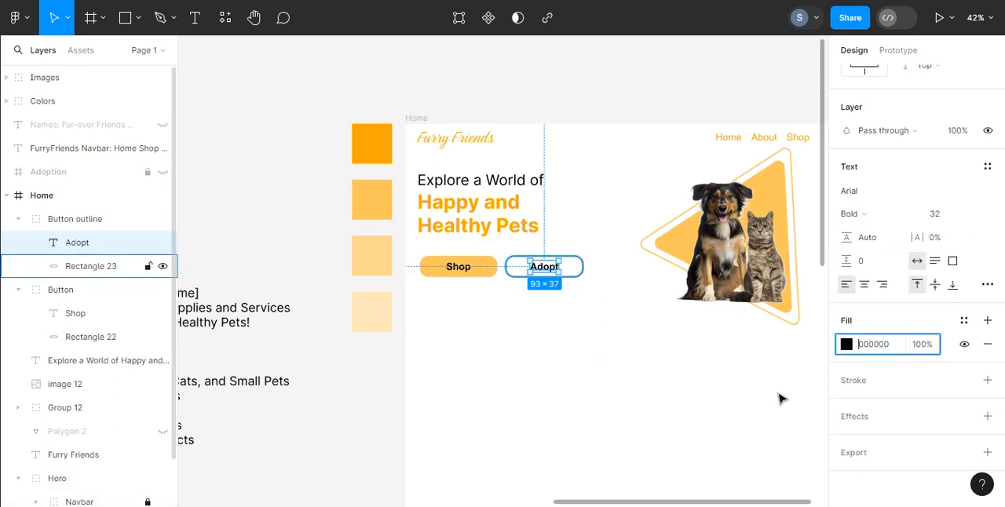
pyautogui.press('Tab')
pyautogui.click(878, 357)
pyautogui.hotkey('ctrl', 'c')
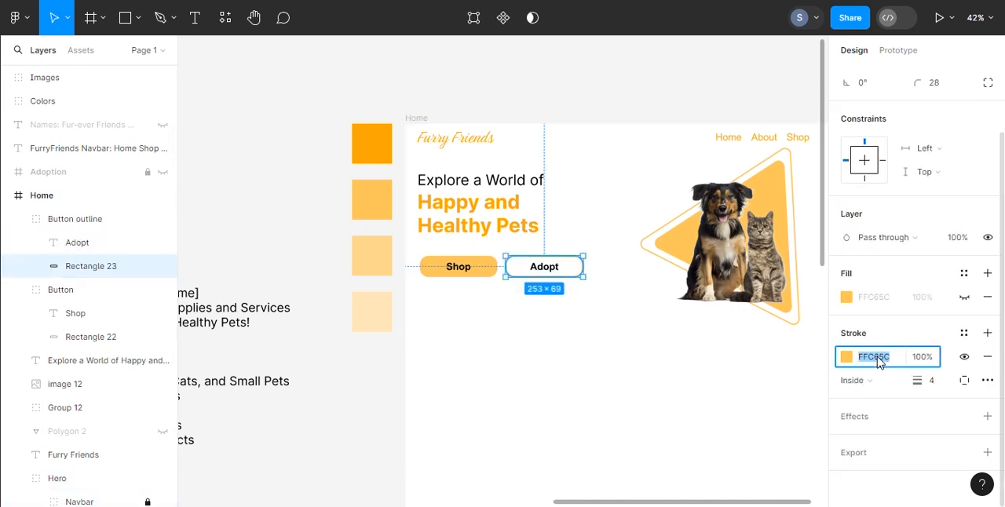
pyautogui.click(78, 244)
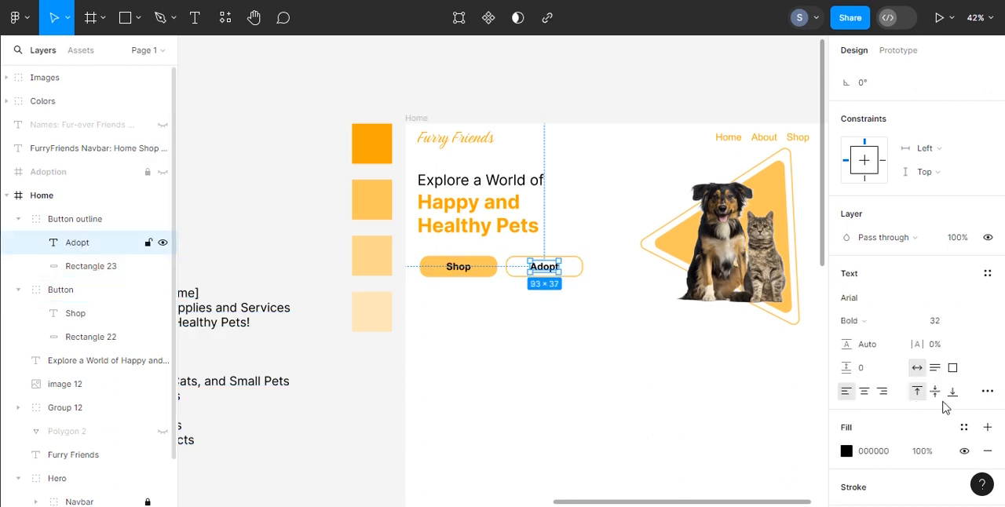
pyautogui.click(878, 453)
pyautogui.hotkey('ctrl', 'v')
pyautogui.press('Return')
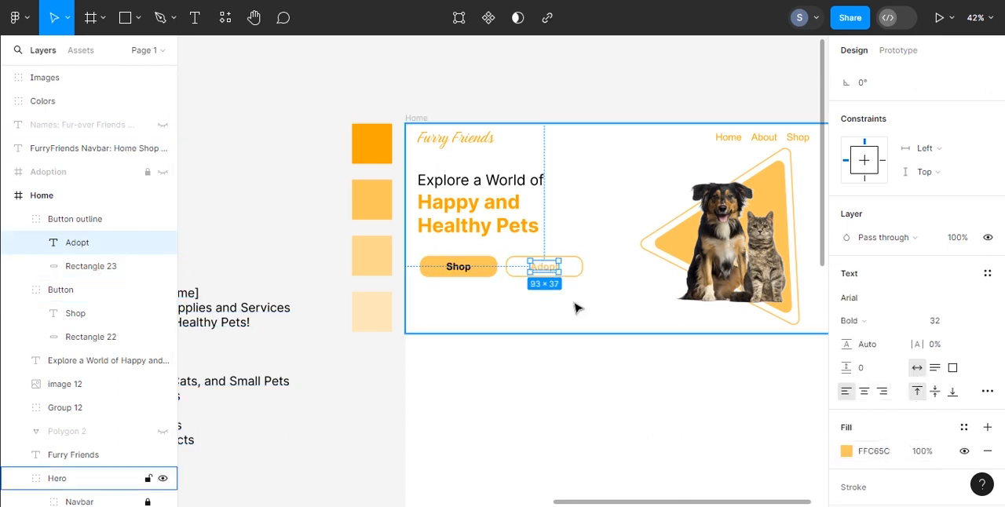
# Step: Change the Shop label's fill to white
pyautogui.click(76, 314)
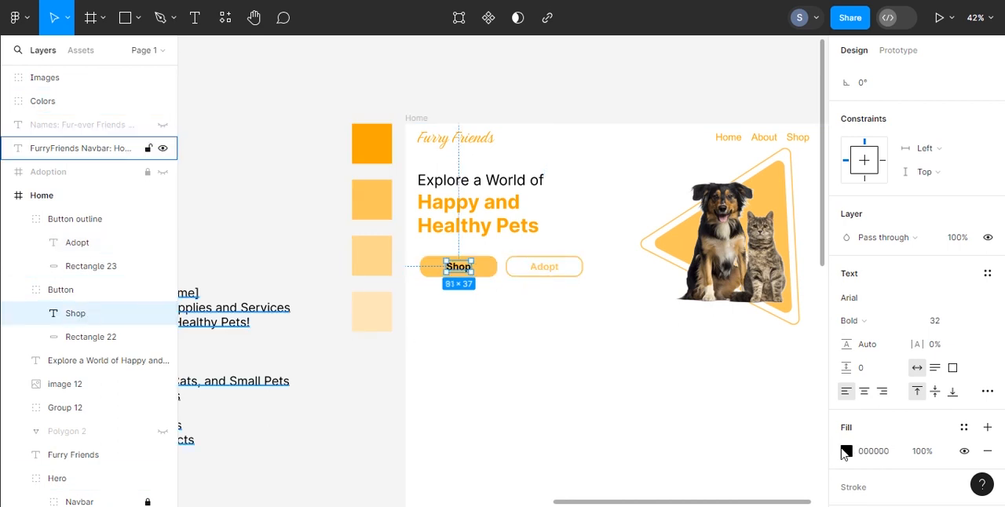
pyautogui.click(846, 451)
pyautogui.click(759, 428)
pyautogui.click(590, 270)
pyautogui.click(597, 276)
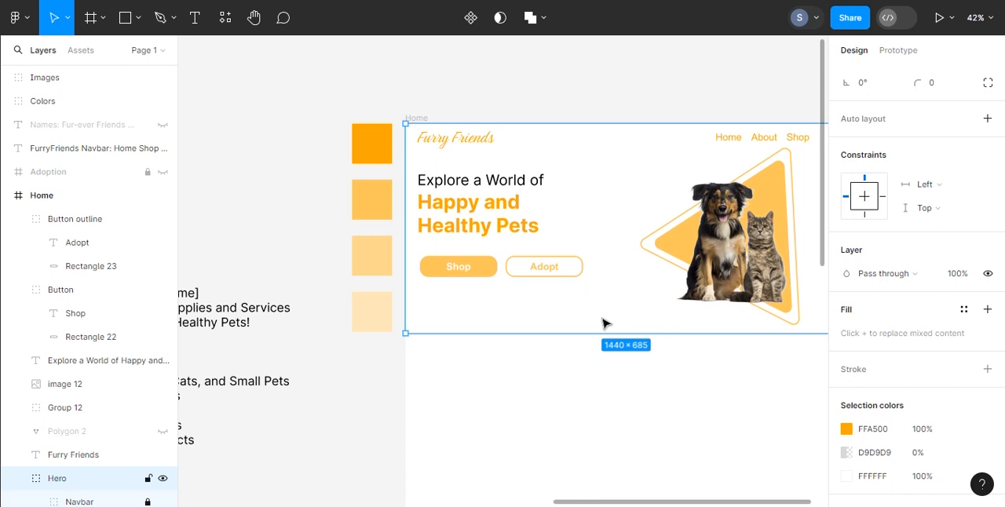
# Step: Add a layout grid to the Home frame and change its type to Columns
pyautogui.scroll(-2, 626, 195)
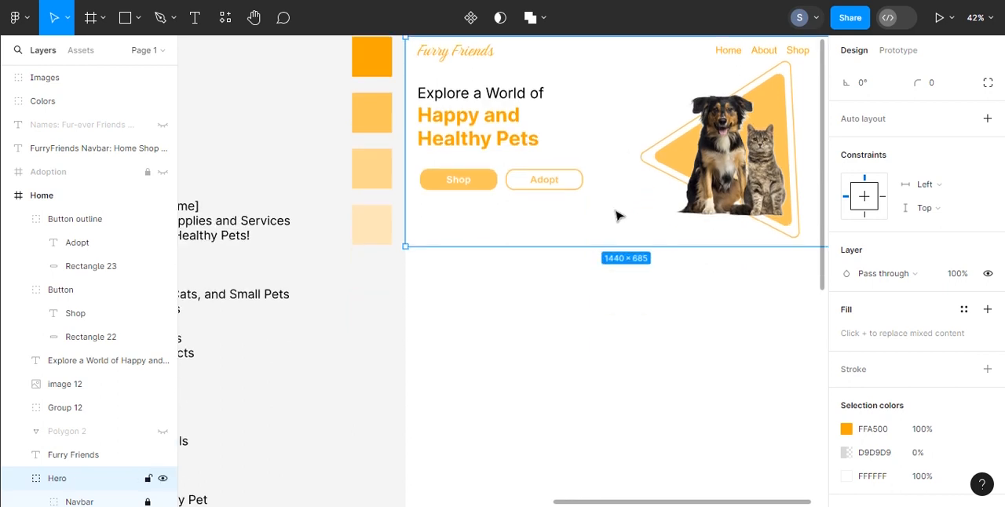
pyautogui.scroll(-5, 616, 216)
pyautogui.hscroll(3, 620, 221)
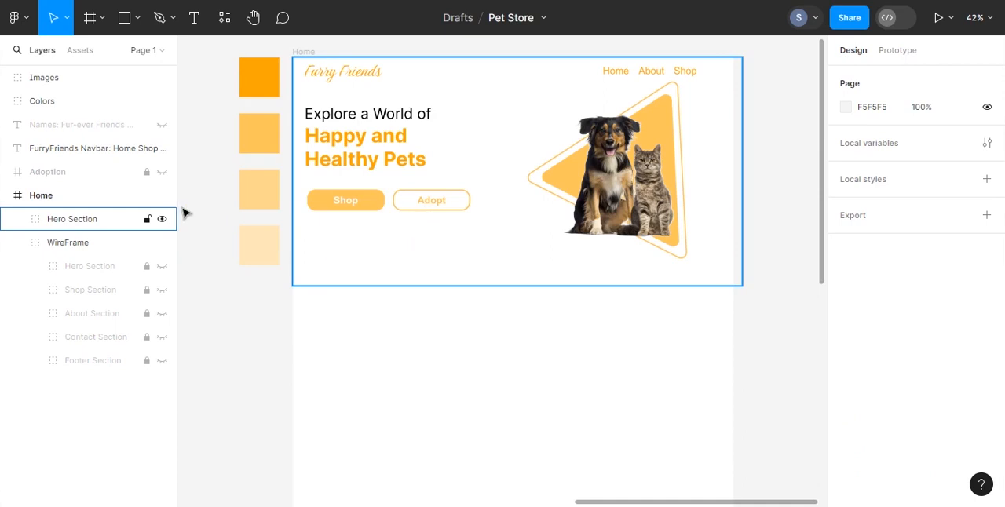
pyautogui.click(69, 202)
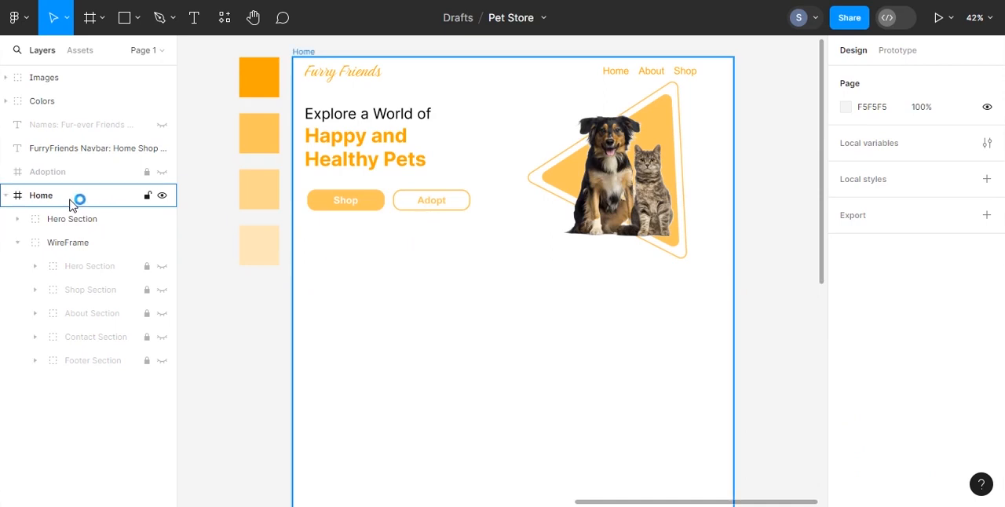
pyautogui.click(70, 201)
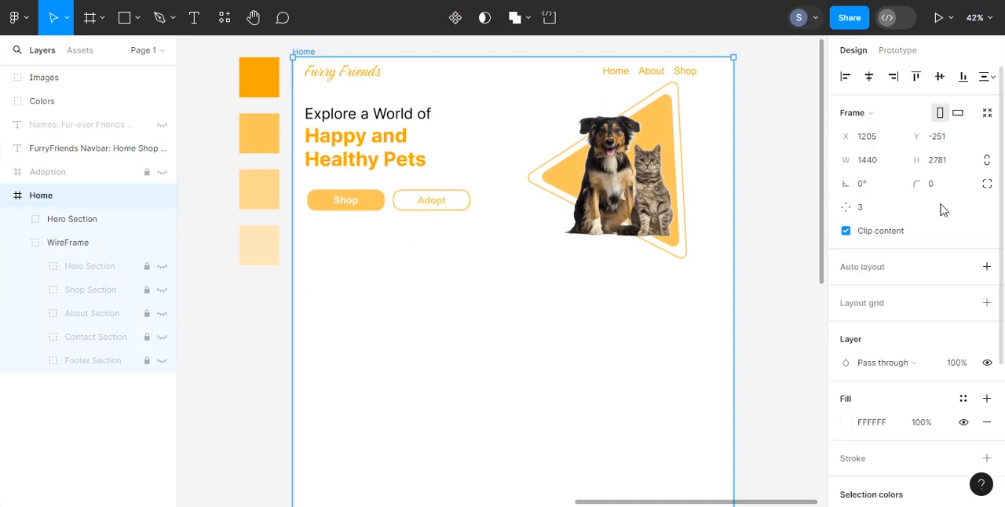
pyautogui.click(987, 303)
pyautogui.click(845, 328)
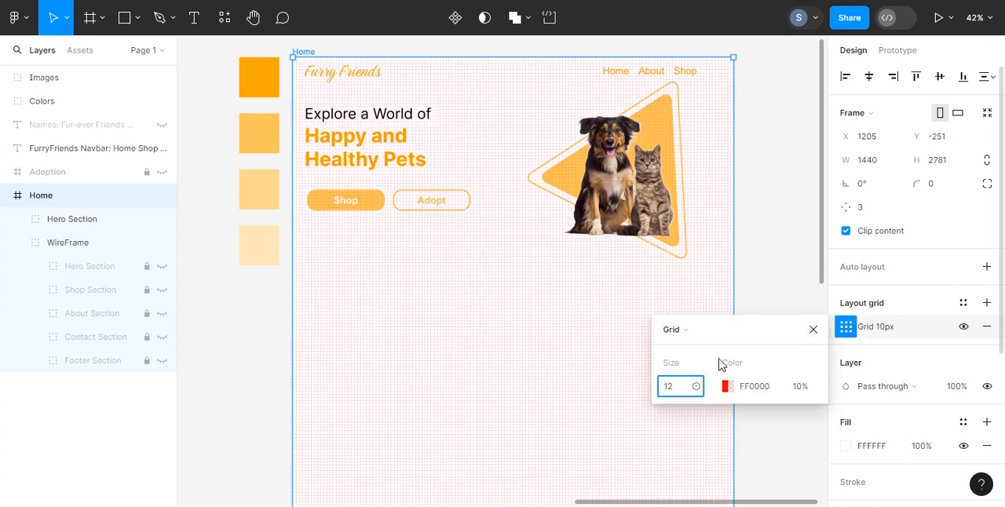
pyautogui.click(674, 330)
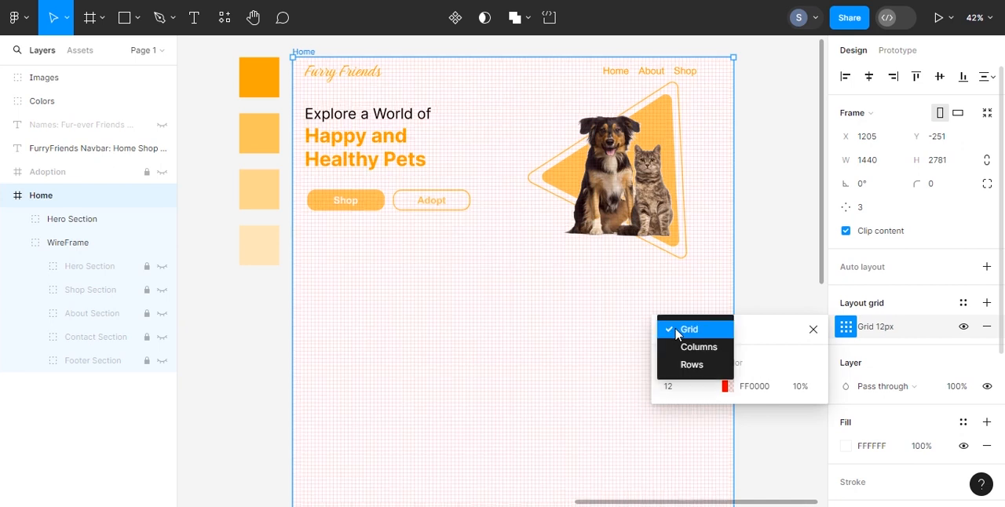
pyautogui.click(687, 347)
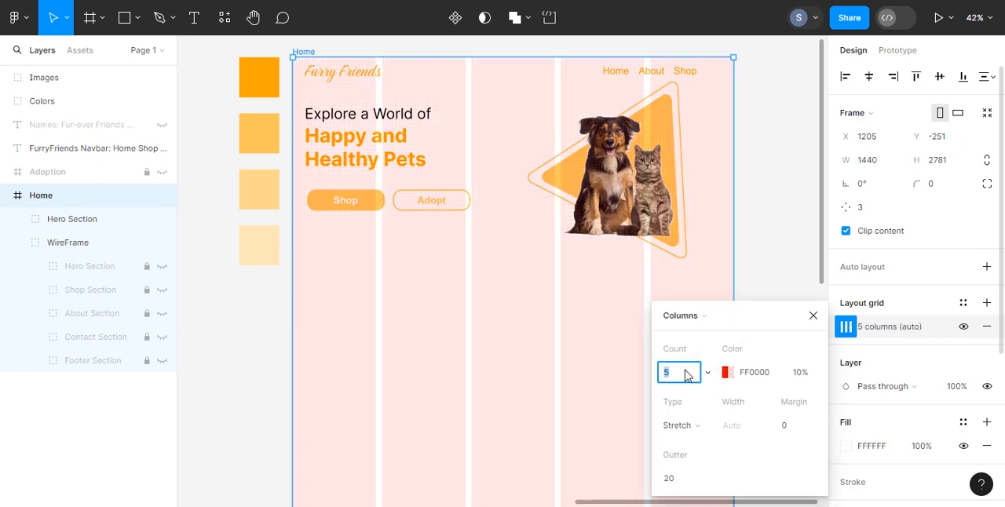
# Step: Set the Home frame's layout grid to 12 centered columns with a width of 90
pyautogui.click(699, 423)
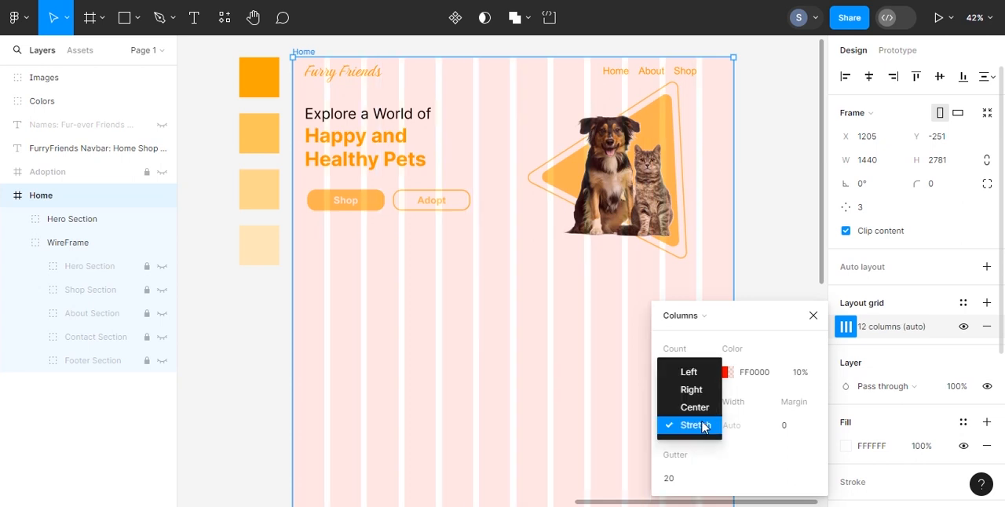
pyautogui.click(697, 406)
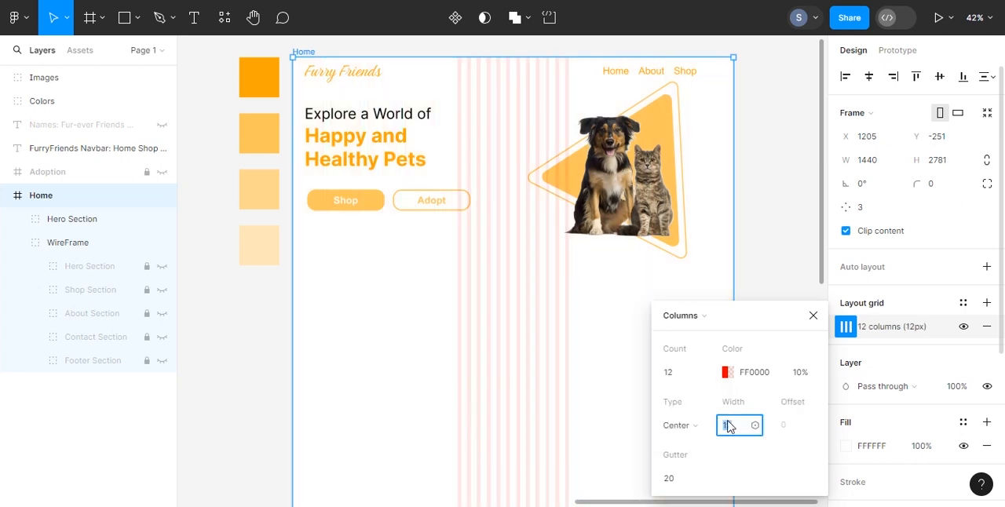
pyautogui.write('90')
pyautogui.press('Return')
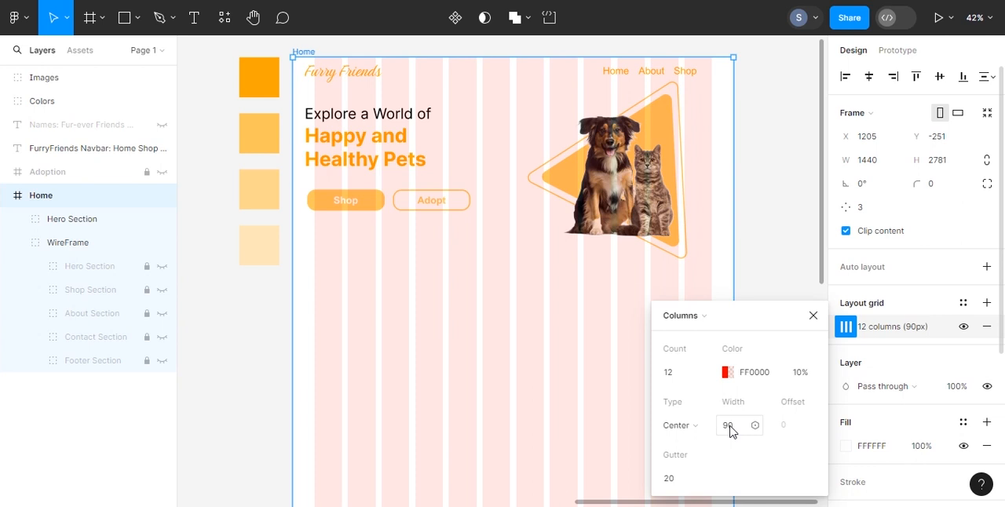
pyautogui.click(815, 317)
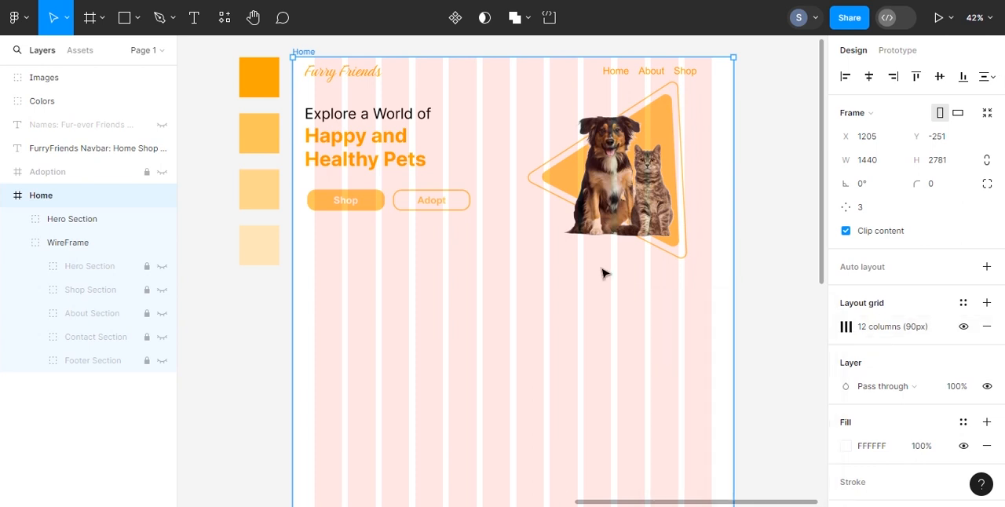
# Step: Unlock the Navbar group and move the Furry Friends logo to the first grid column's left edge, at about X 76, Y 7
pyautogui.click(18, 219)
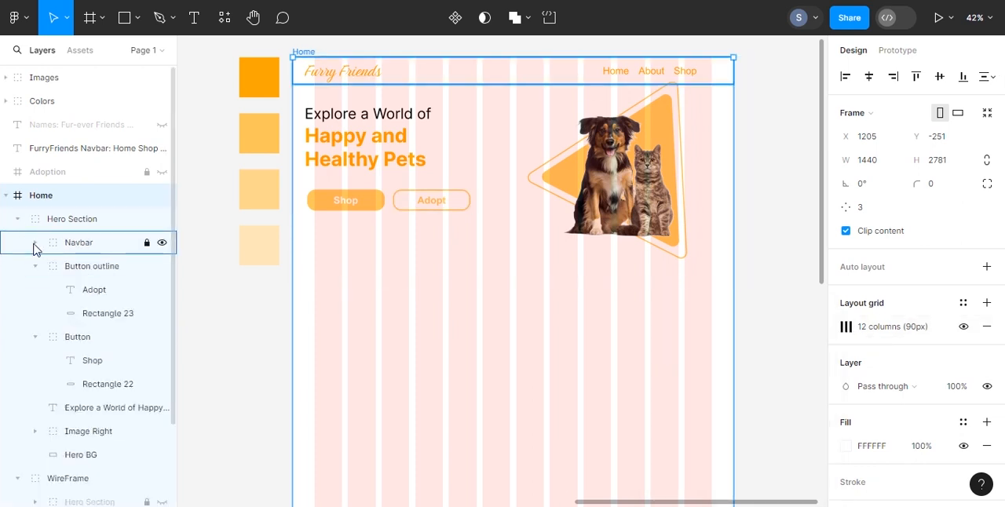
pyautogui.click(34, 245)
pyautogui.click(79, 268)
pyautogui.click(329, 75)
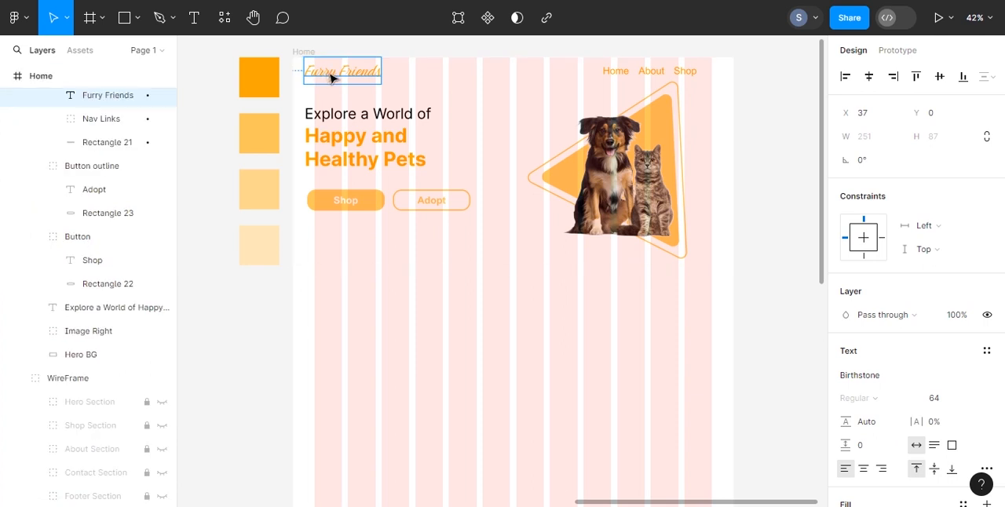
pyautogui.click(331, 76)
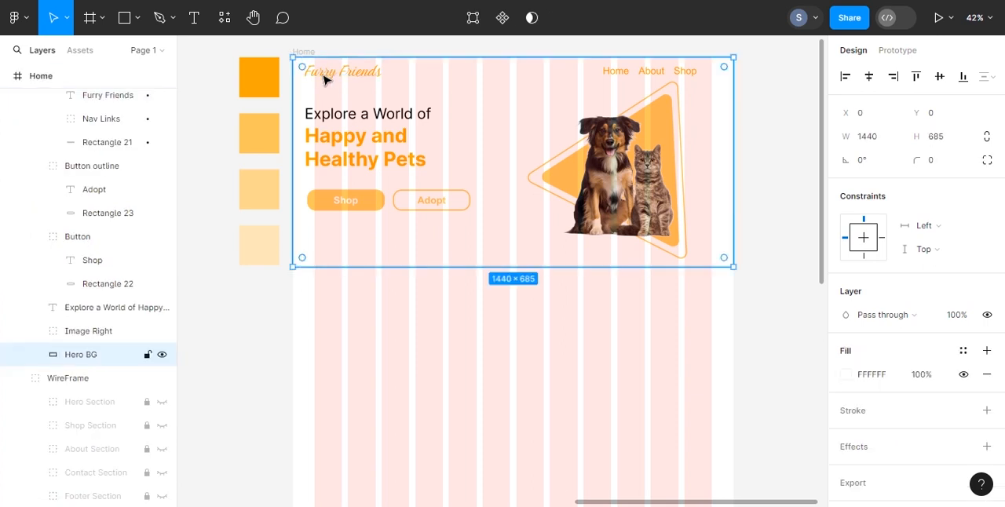
pyautogui.scroll(2, 128, 330)
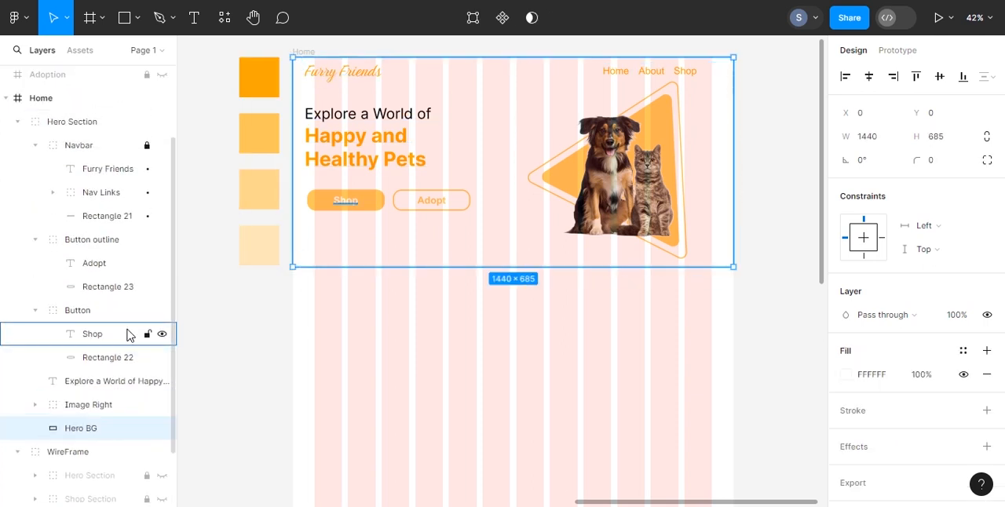
pyautogui.click(348, 74)
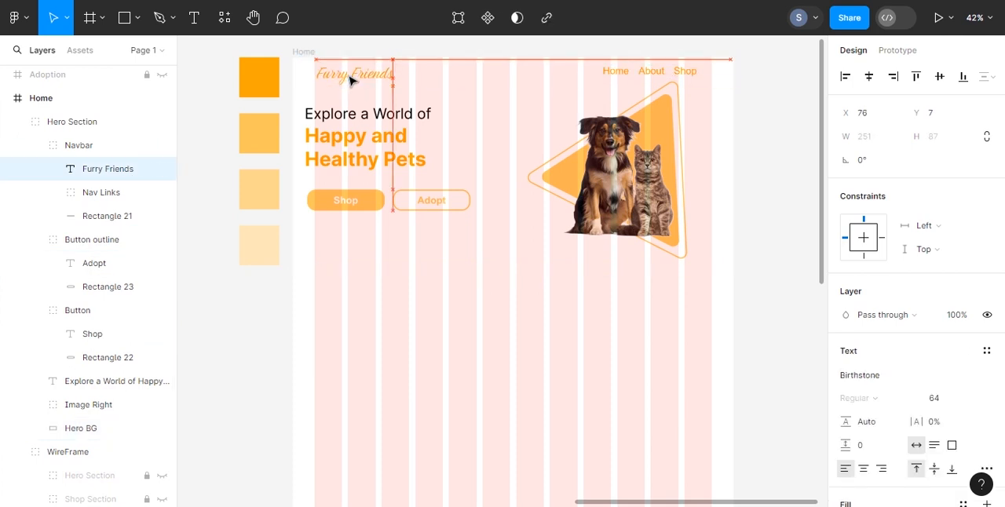
# Step: Move the Nav Links group toward the right edge of the last grid column, at about X 1065, Y 32
pyautogui.click(101, 192)
pyautogui.moveTo(626, 75); pyautogui.dragTo(648, 75)
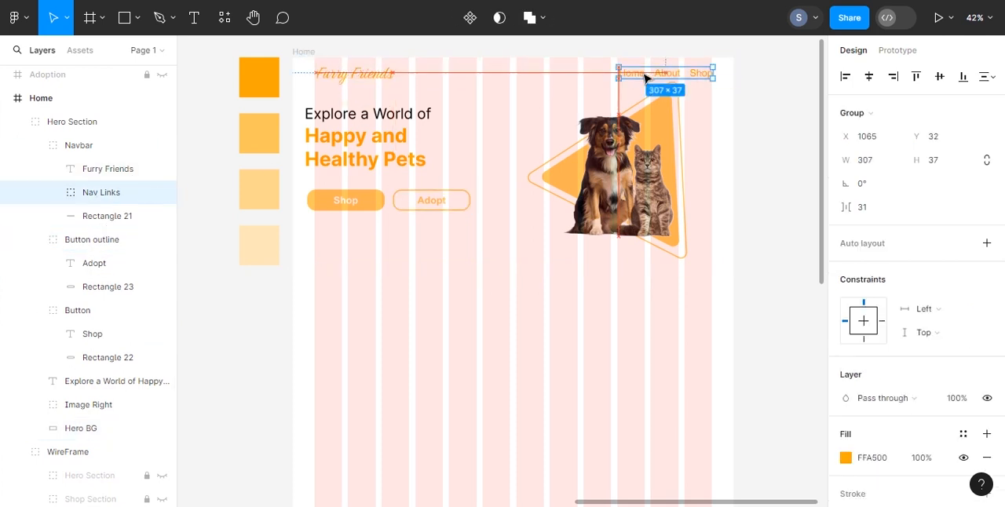
pyautogui.click(78, 210)
pyautogui.click(54, 194)
pyautogui.click(62, 210)
pyautogui.click(54, 194)
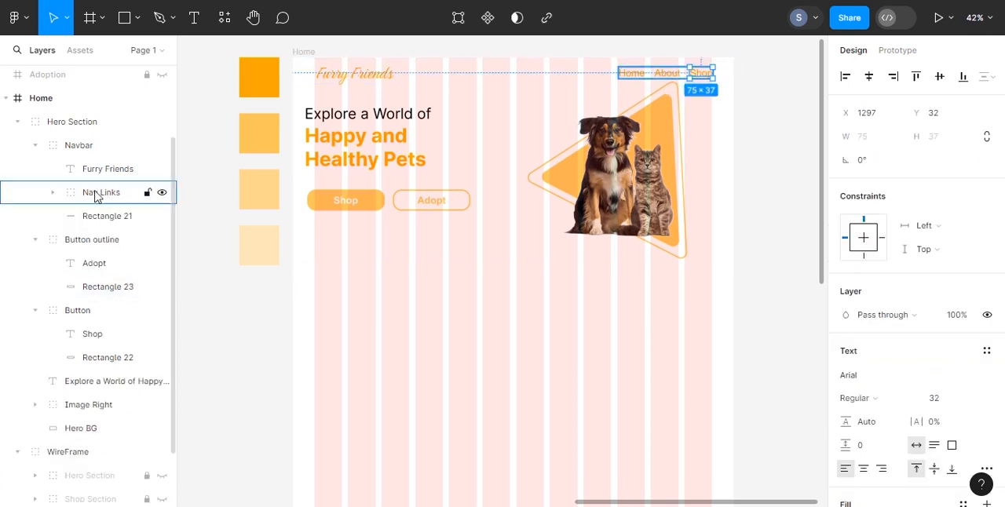
# Step: Align the logo, the Nav Links group and the navbar rectangle on their vertical centers
pyautogui.click(106, 174)
pyautogui.keyDown('shift'); pyautogui.click(106, 218); pyautogui.keyUp('shift')
pyautogui.click(939, 76)
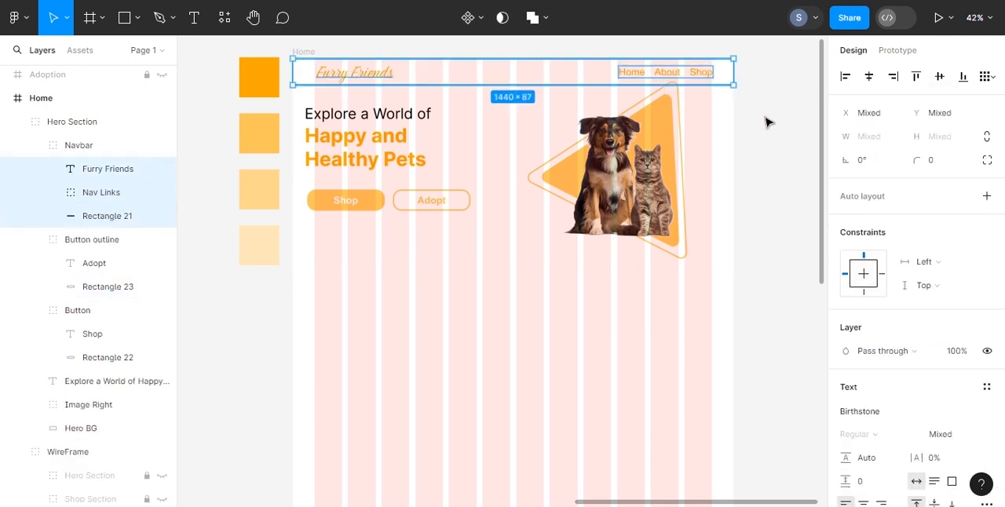
# Step: Nudge the Nav Links group slightly left to fit the last grid column, and lock the Navbar group
pyautogui.click(116, 195)
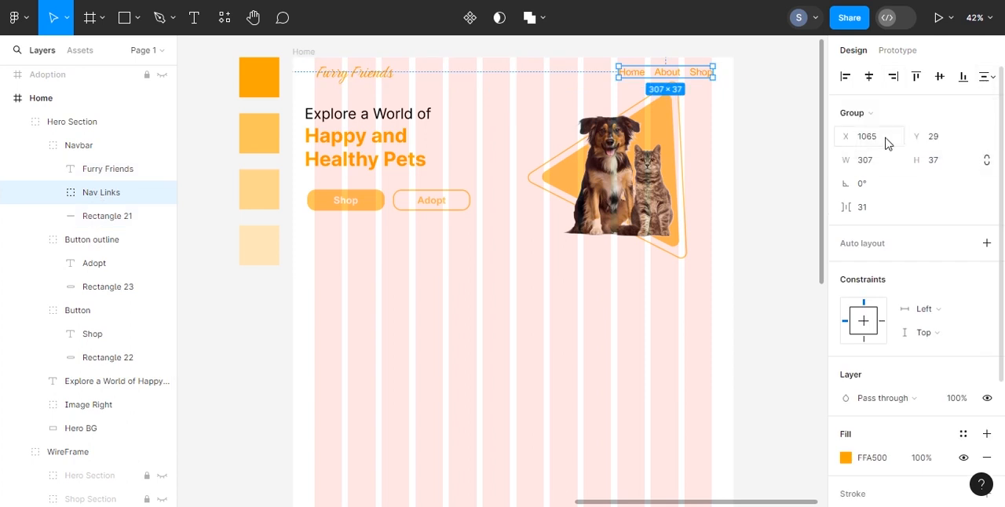
pyautogui.click(761, 130)
pyautogui.click(100, 192)
pyautogui.click(817, 110)
pyautogui.click(34, 146)
pyautogui.click(148, 146)
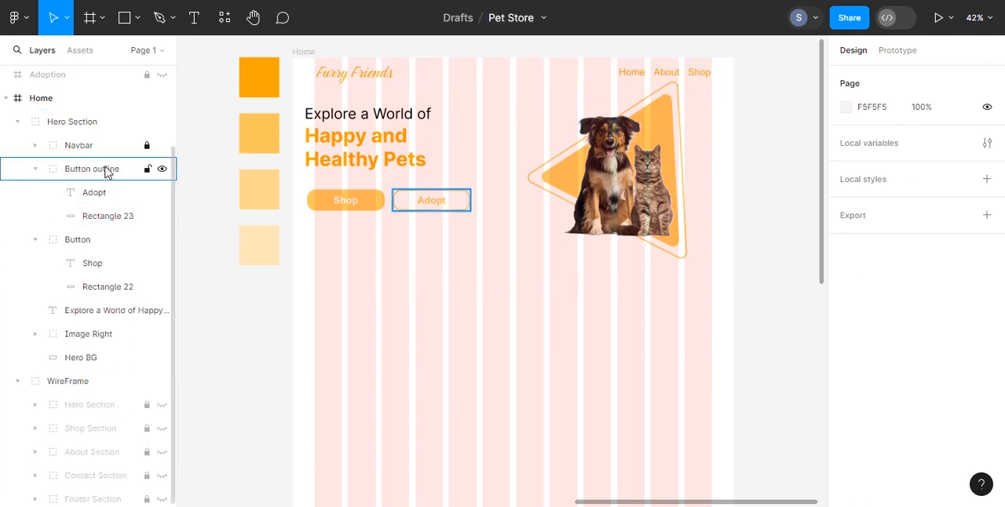
# Step: Move the headline and both buttons right so their left edges line up with the first grid column
pyautogui.click(35, 169)
pyautogui.click(34, 192)
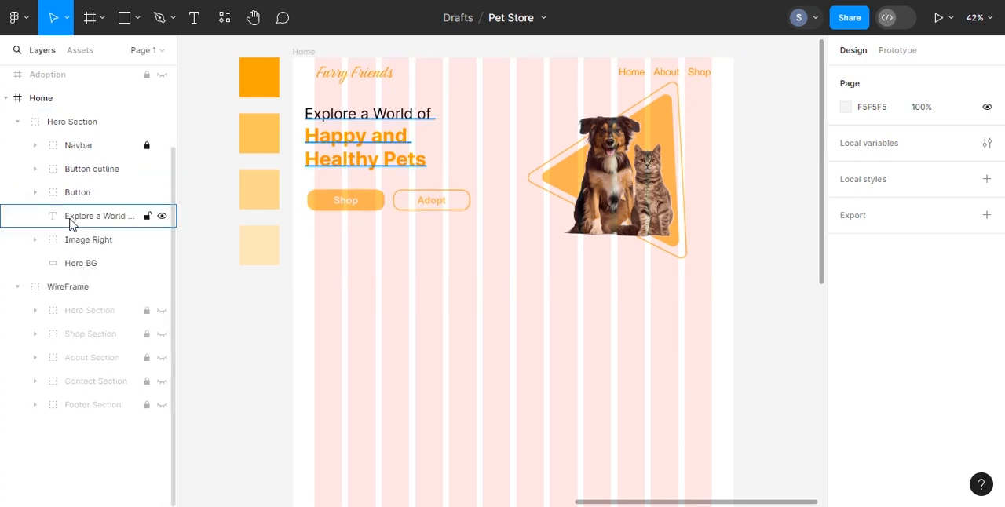
pyautogui.click(71, 216)
pyautogui.moveTo(365, 141); pyautogui.dragTo(373, 142)
pyautogui.click(91, 170)
pyautogui.keyDown('shift'); pyautogui.click(88, 192); pyautogui.keyUp('shift')
pyautogui.moveTo(339, 207); pyautogui.dragTo(346, 208)
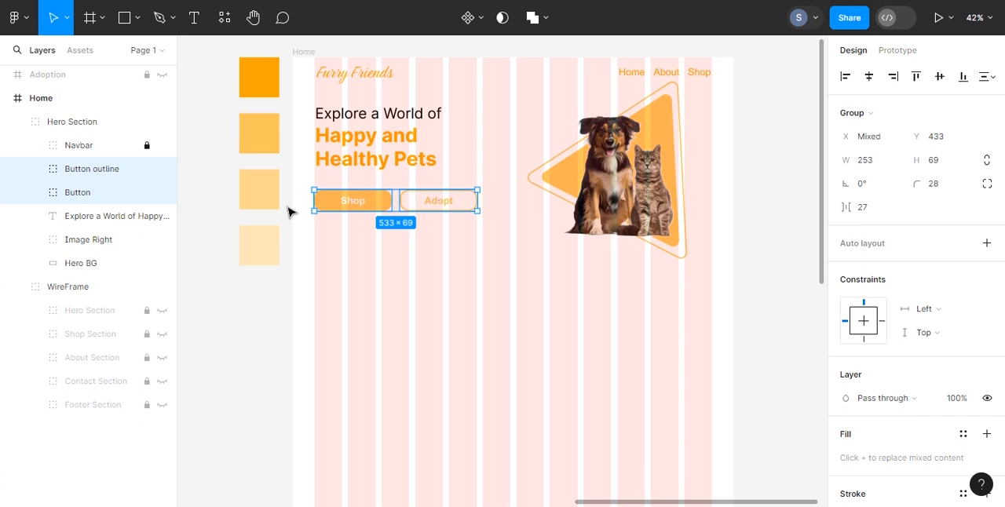
# Step: Shift the Image Right group to the right with a rotation of about 3°, and lock the Hero Section group
pyautogui.click(79, 240)
pyautogui.moveTo(621, 187); pyautogui.dragTo(686, 173)
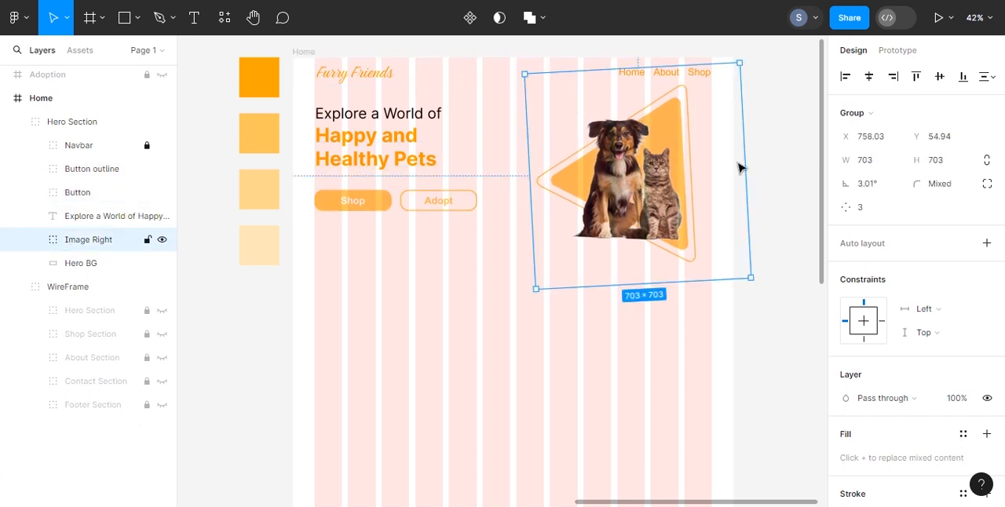
pyautogui.click(24, 124)
pyautogui.scroll(-2, 206, 334)
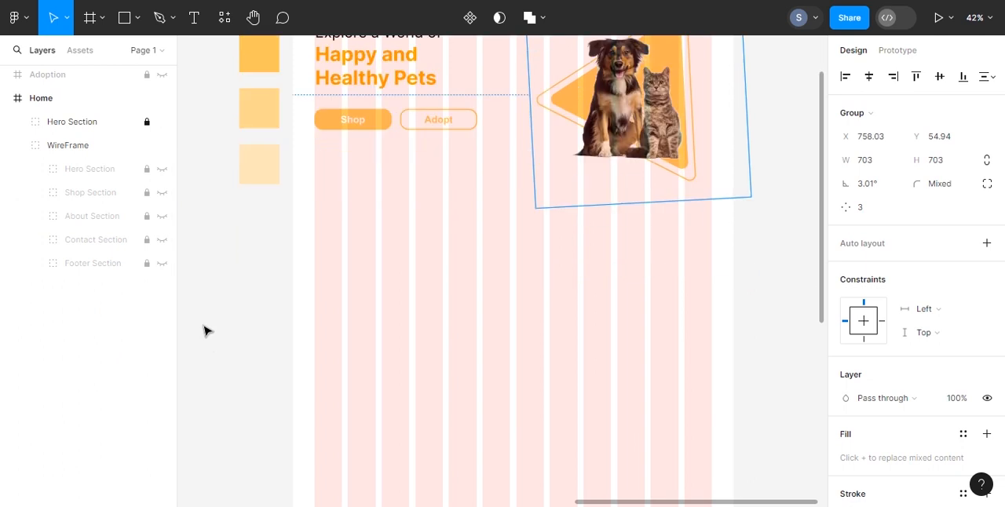
# Step: Add a black inside stroke of thickness 1 to the Hero BG rectangle
pyautogui.click(18, 123)
pyautogui.click(78, 264)
pyautogui.click(987, 411)
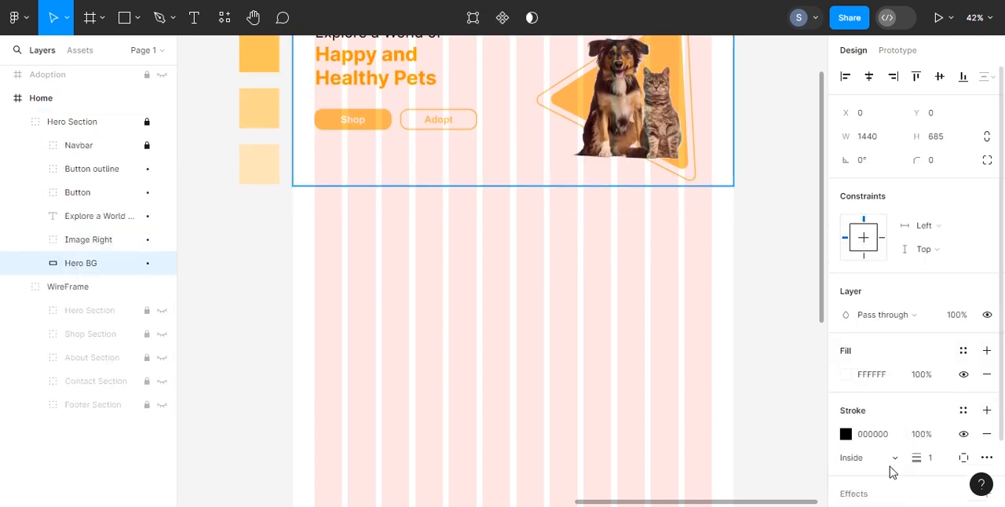